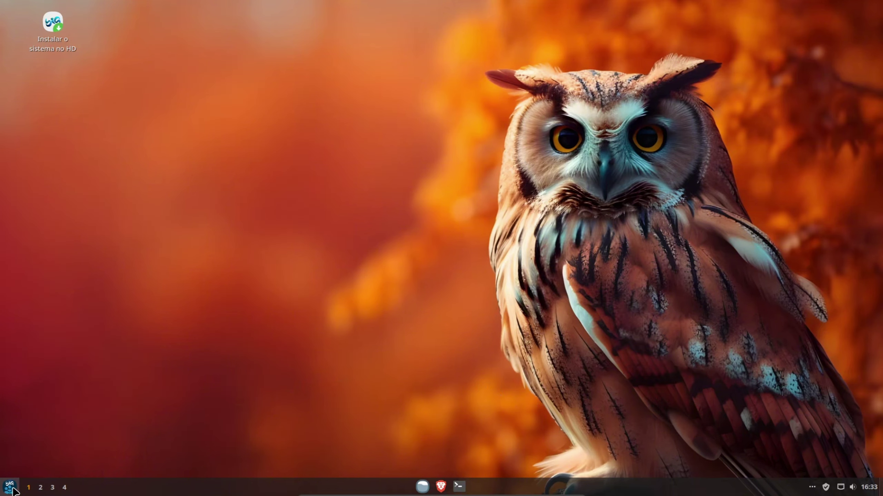
- Set the system sound volume to 48% with the tray volume slider
{"action": "left_click", "coordinate": [11, 488]}
{"action": "left_click", "coordinate": [11, 488]}
{"action": "left_click", "coordinate": [851, 487]}
{"action": "left_click_drag", "start_coordinate": [813, 453], "coordinate": [836, 454]}
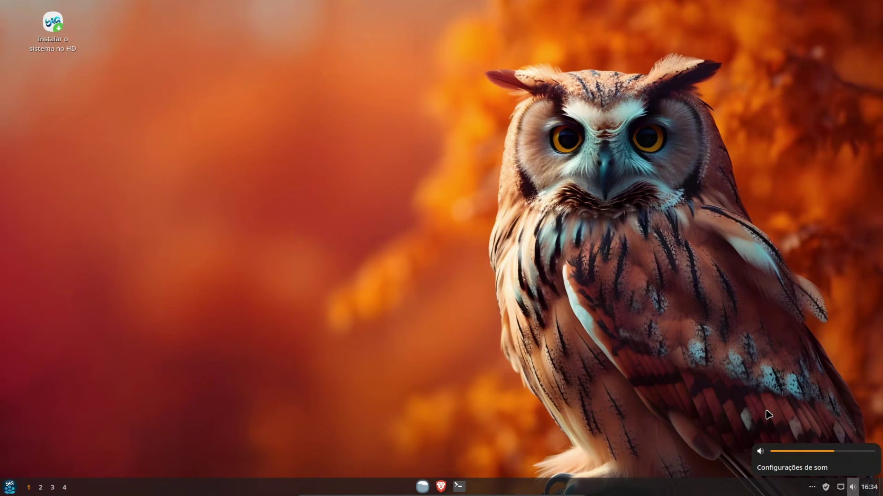
{"action": "left_click", "coordinate": [518, 348]}
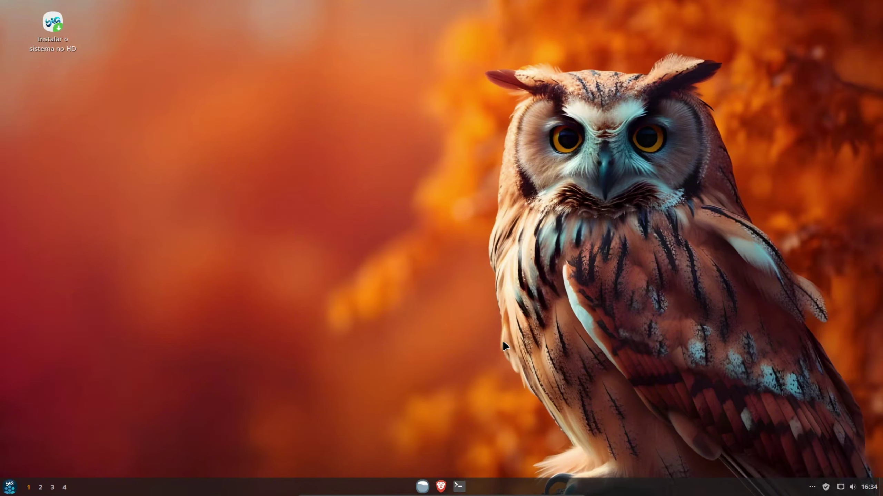
- Launch 'Instalar o sistema no HD' from the desktop and accept the EFI-mode warning
{"action": "double_click", "coordinate": [53, 31]}
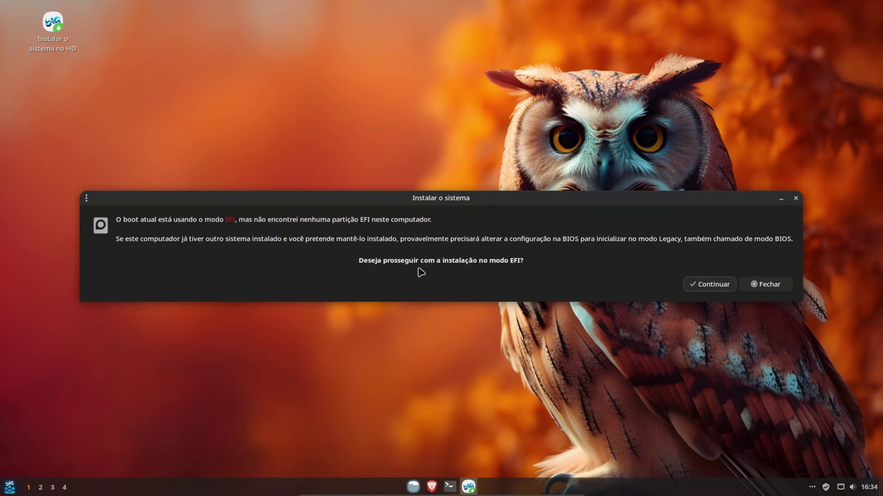
{"action": "left_click", "coordinate": [712, 285]}
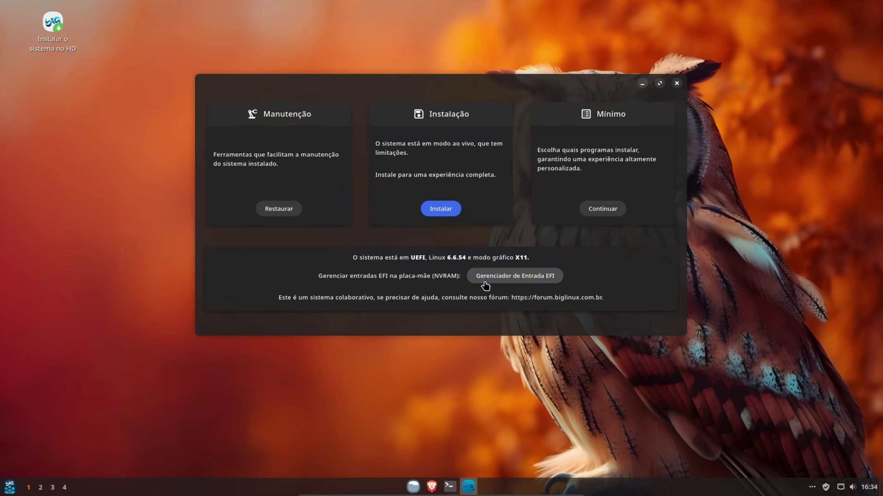
{"action": "left_click", "coordinate": [503, 278]}
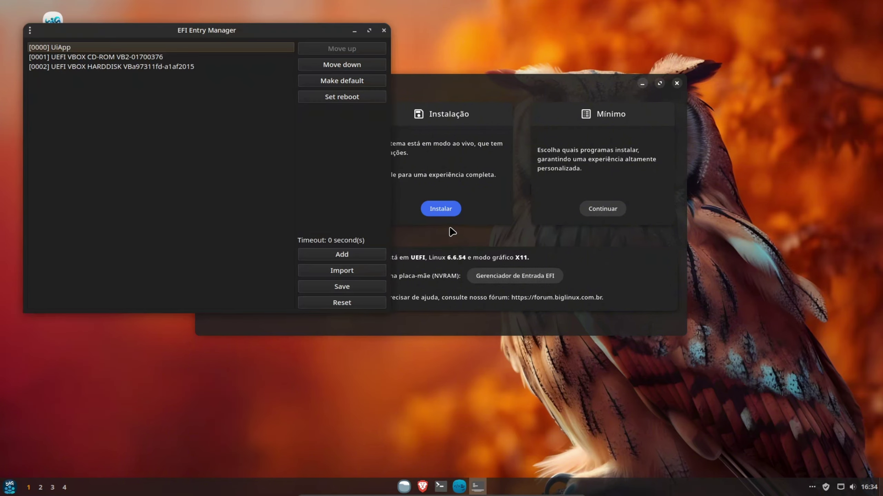
{"action": "left_click_drag", "start_coordinate": [254, 32], "coordinate": [425, 157]}
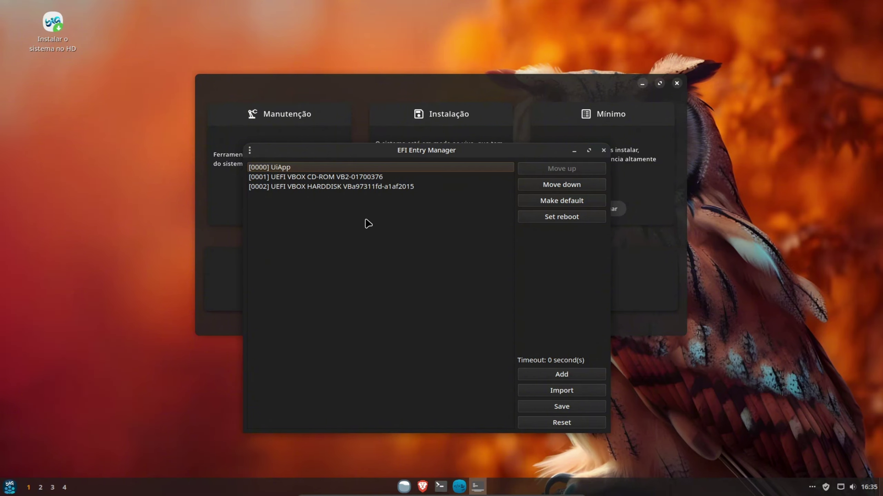
{"action": "left_click", "coordinate": [603, 150]}
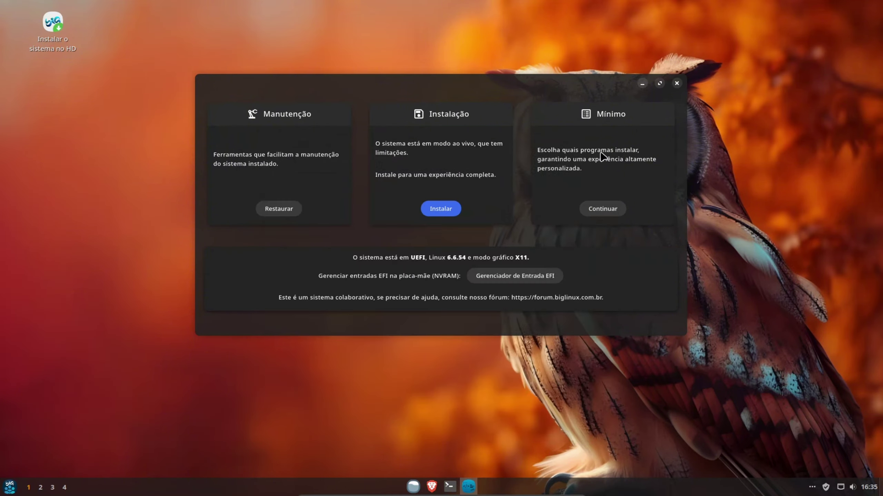
- Start the full installation and advance past the Calamares welcome page to Localização
{"action": "left_click", "coordinate": [439, 210]}
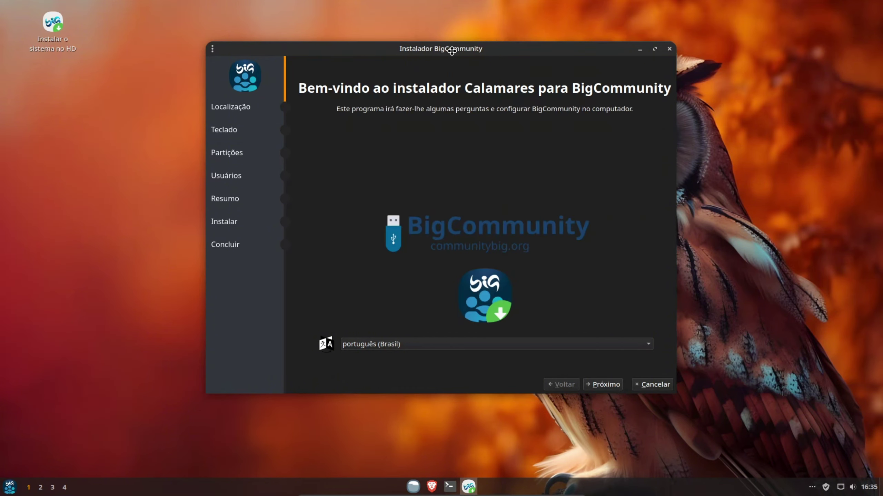
{"action": "left_click_drag", "start_coordinate": [451, 50], "coordinate": [448, 54]}
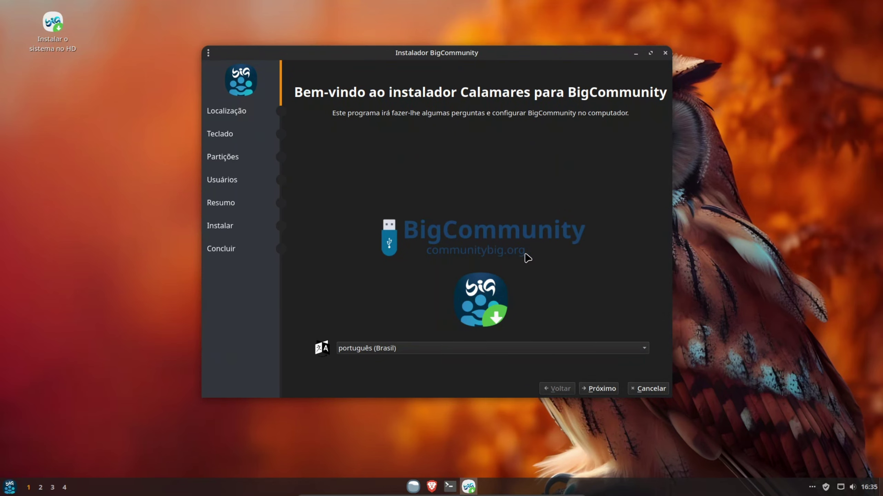
{"action": "left_click", "coordinate": [597, 394]}
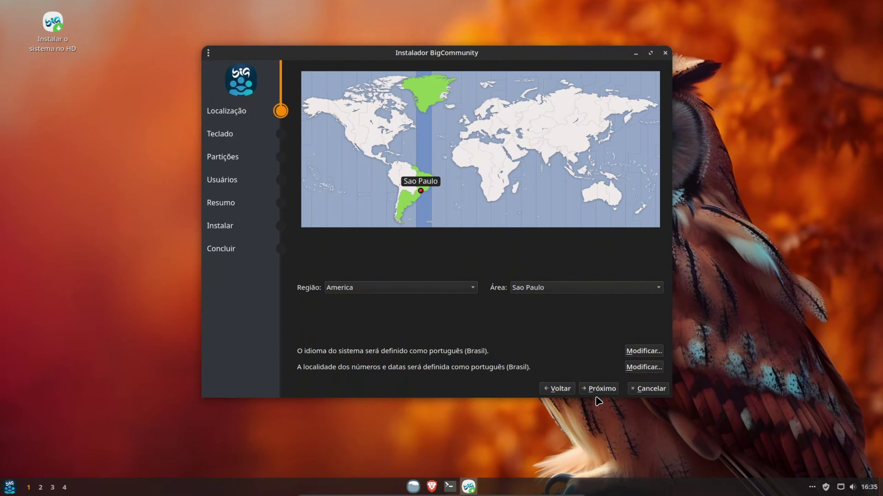
- Accept the America/Sao Paulo location and move on to the keyboard page
{"action": "left_click", "coordinate": [600, 392]}
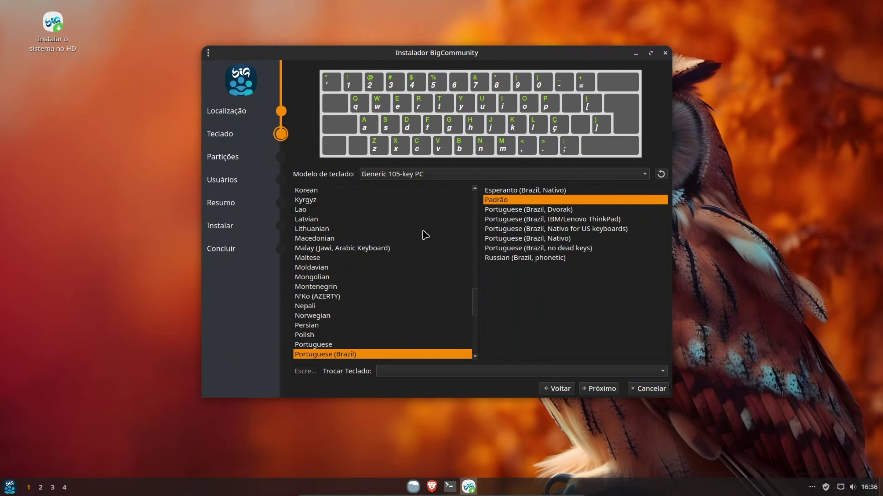
- Keep the Portuguese (Brazil) keyboard, choose 'Formatar o disco' to erase the whole disk, and continue
{"action": "left_click", "coordinate": [595, 390]}
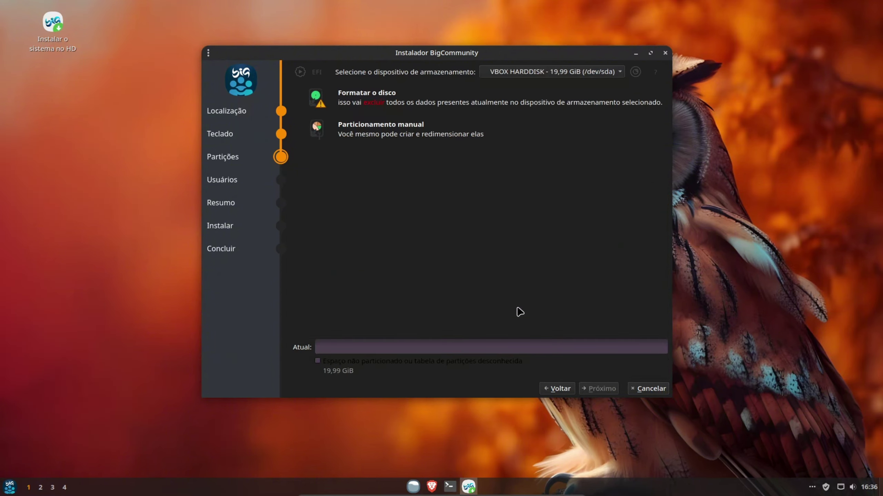
{"action": "left_click", "coordinate": [299, 98]}
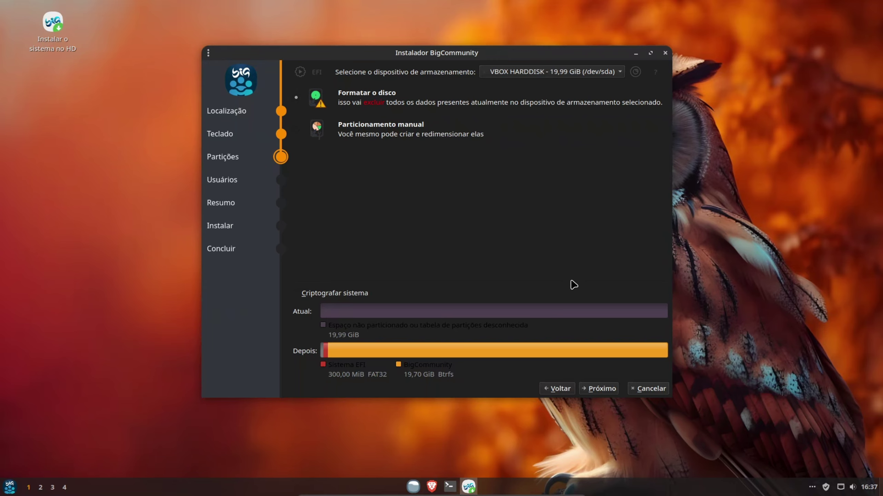
{"action": "left_click", "coordinate": [602, 389]}
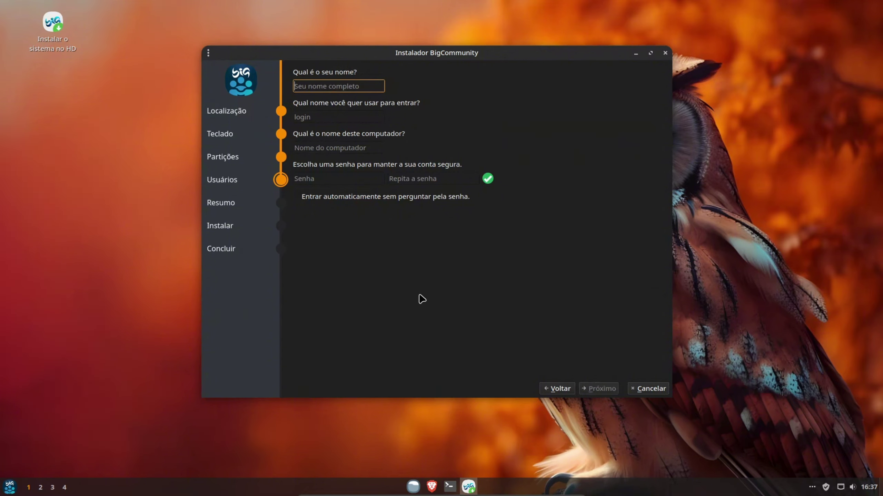
- Enter the user's full name, adjust the login name, set and confirm the account password, then continue
{"action": "type", "text": "LW Tech"}
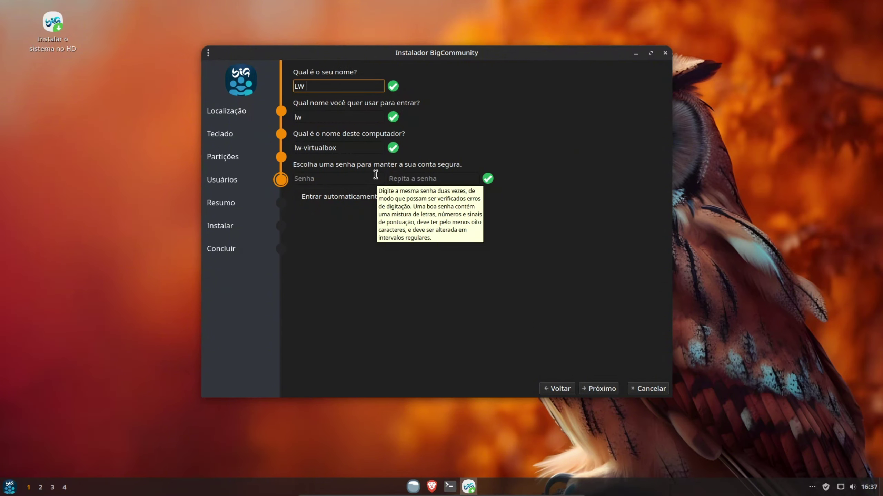
{"action": "left_click", "coordinate": [338, 117]}
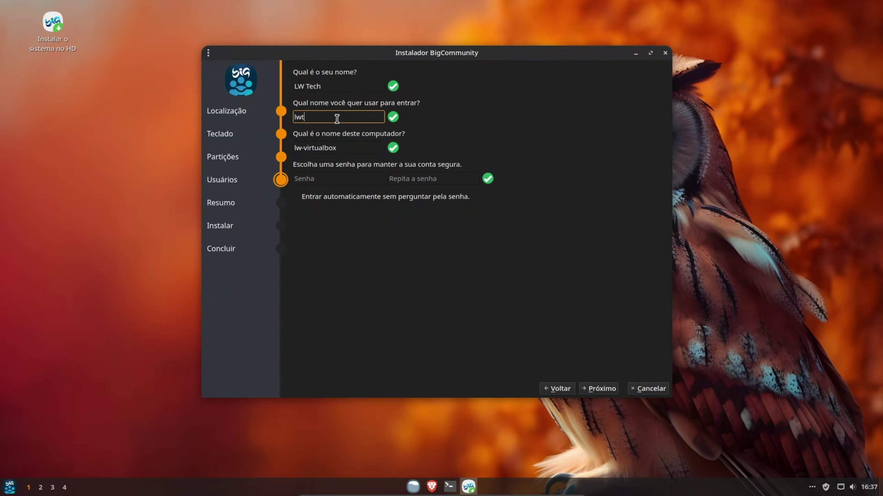
{"action": "type", "text": "ech"}
{"action": "left_click", "coordinate": [344, 146]}
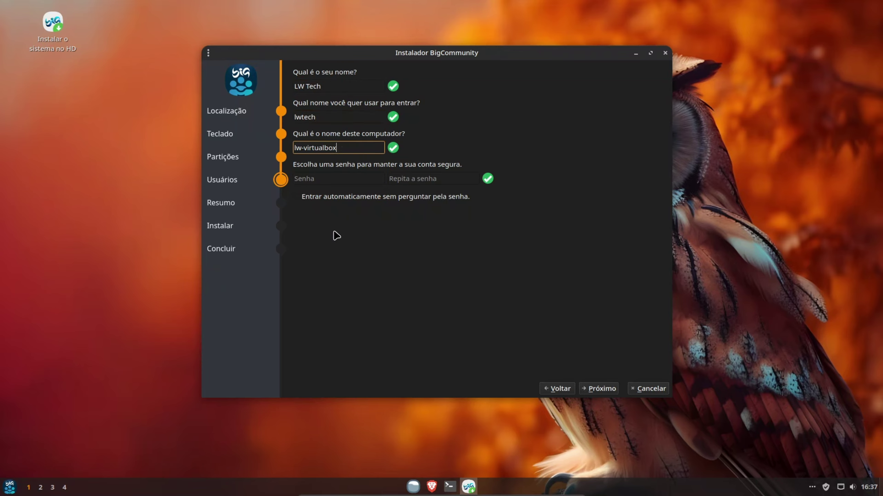
{"action": "left_click", "coordinate": [326, 178]}
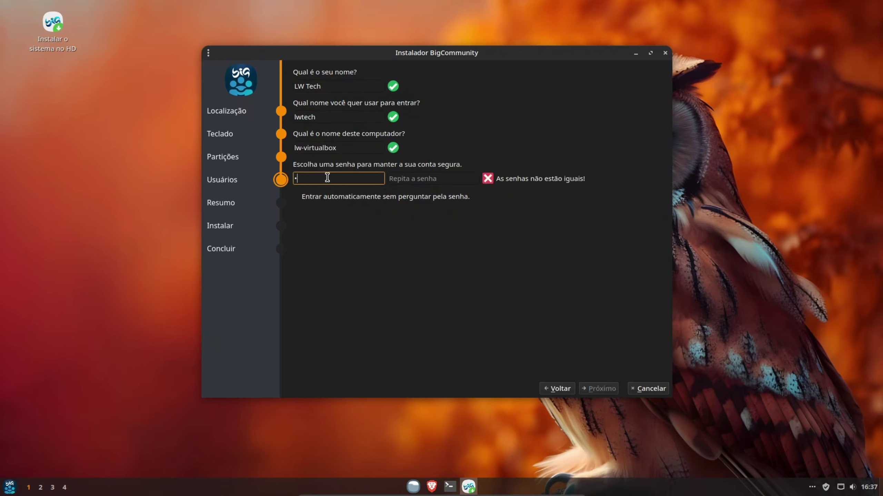
{"action": "left_click", "coordinate": [405, 179]}
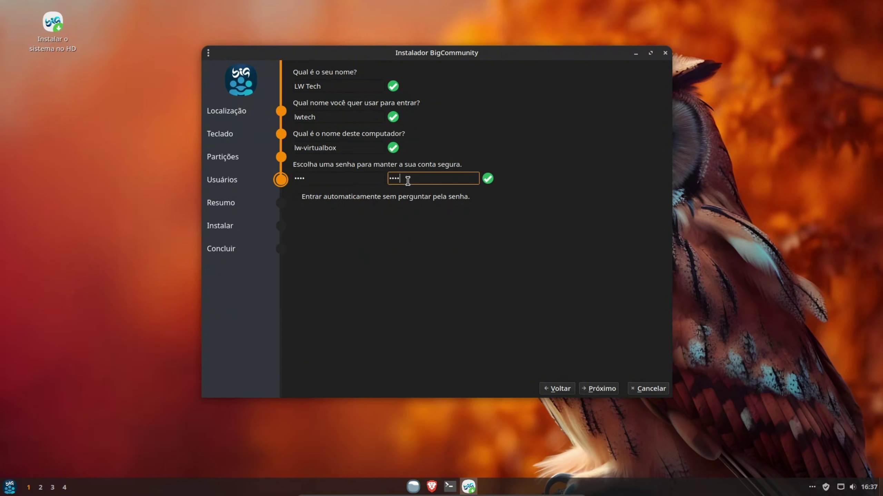
{"action": "left_click", "coordinate": [598, 388]}
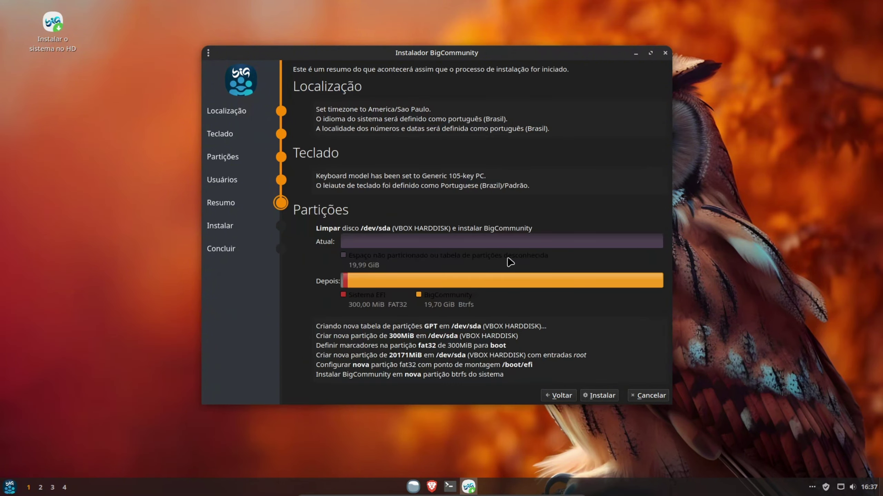
- Confirm 'Instalar Agora' to begin installing, then reposition and slightly widen the installer window
{"action": "left_click", "coordinate": [597, 396]}
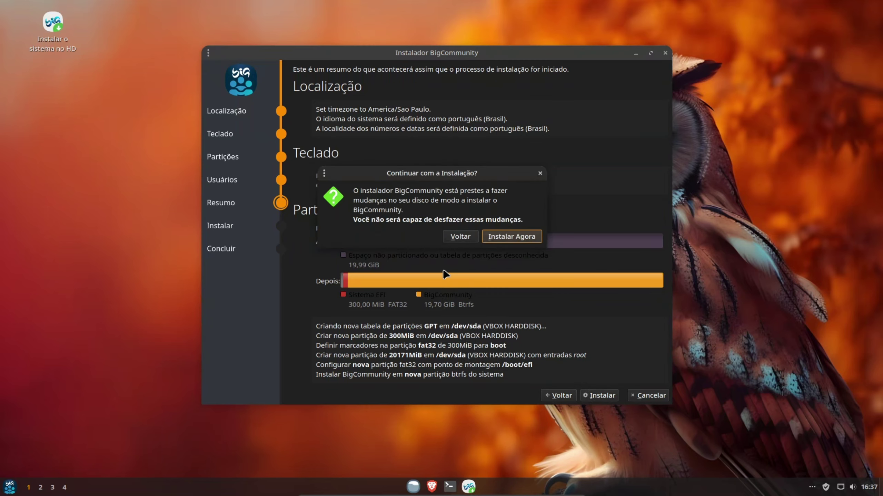
{"action": "left_click", "coordinate": [501, 240]}
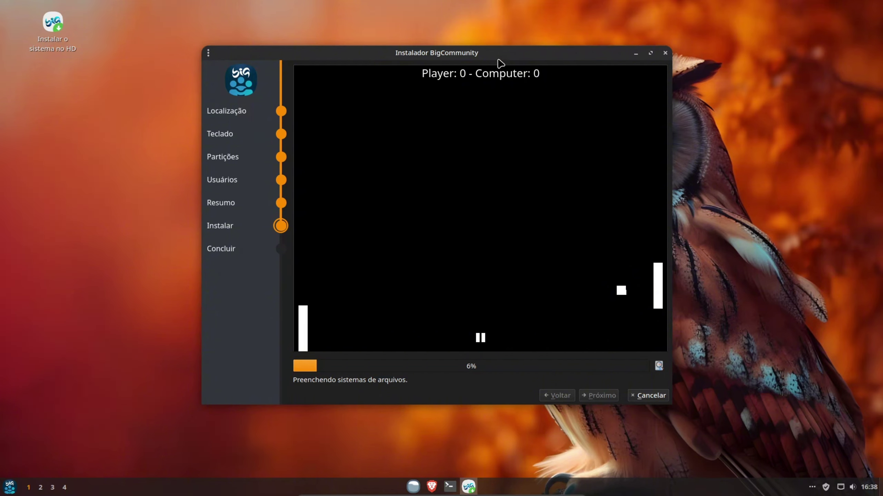
{"action": "left_click_drag", "start_coordinate": [496, 59], "coordinate": [487, 80]}
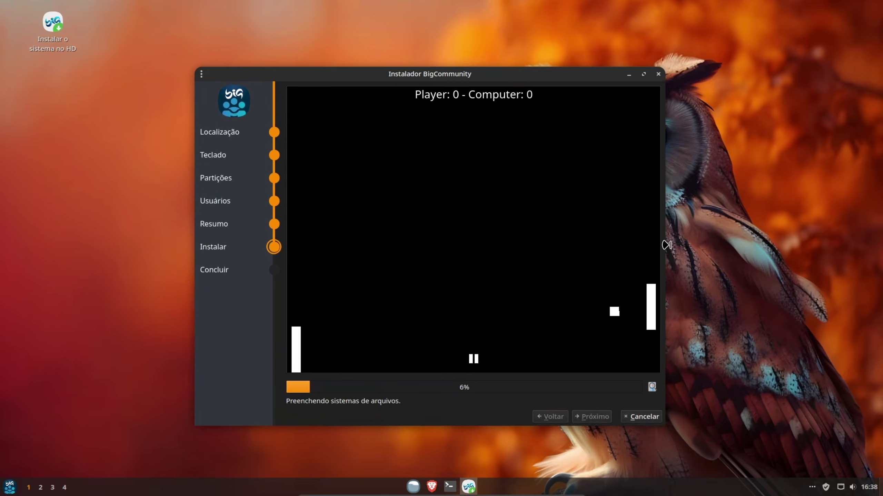
{"action": "left_click_drag", "start_coordinate": [666, 245], "coordinate": [677, 244]}
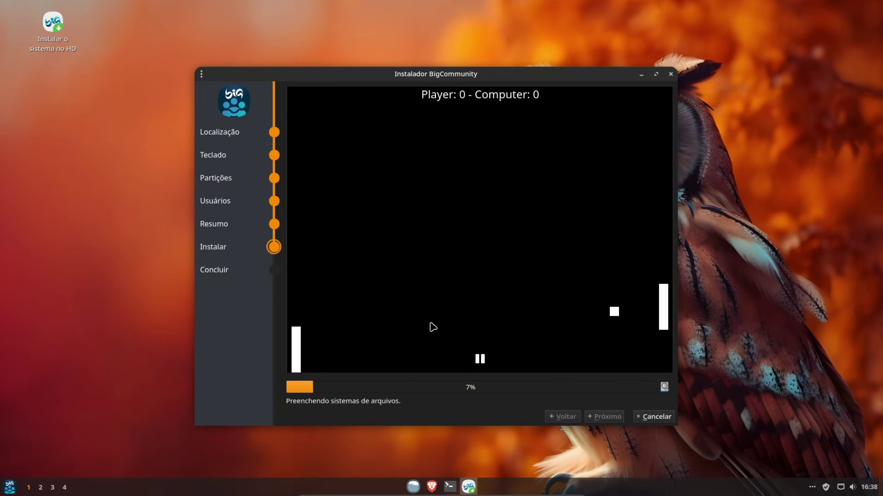
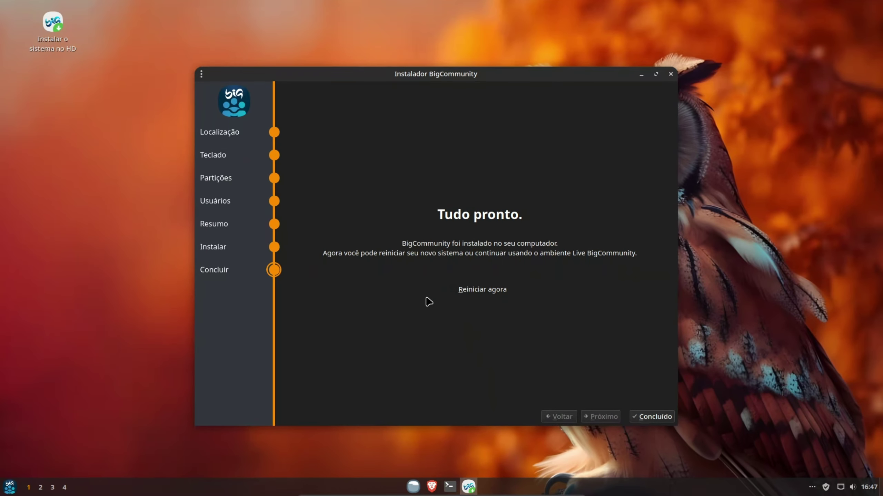
- Tick 'Reiniciar agora' on the 'Tudo pronto' page so the computer restarts after installation
{"action": "left_click", "coordinate": [456, 290]}
- Finish the installer with Concluído, then boot the 'BigCommunity Linux' entry from the GRUB menu
{"action": "left_click", "coordinate": [644, 419]}
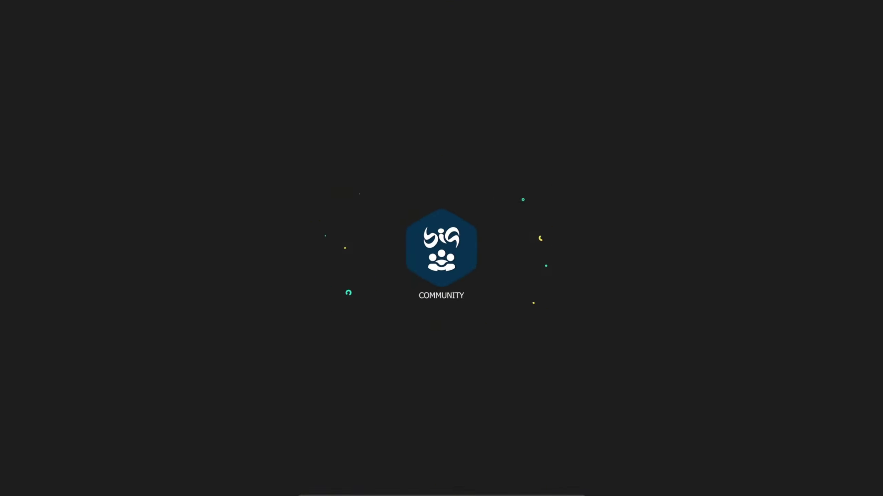
{"action": "key", "text": "Down"}
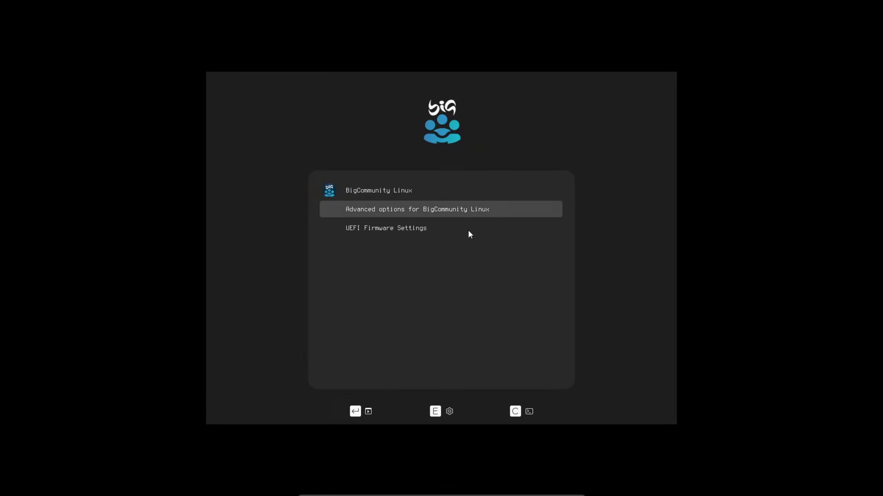
{"action": "key", "text": "Up"}
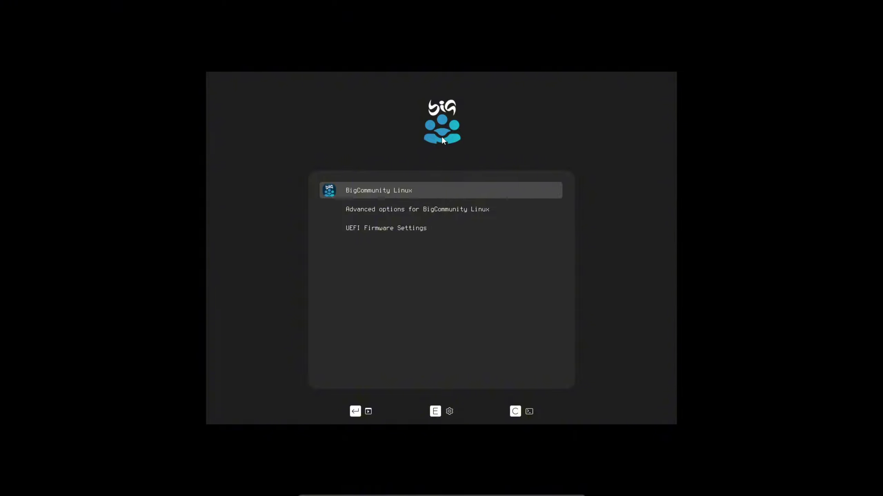
{"action": "key", "text": "Return"}
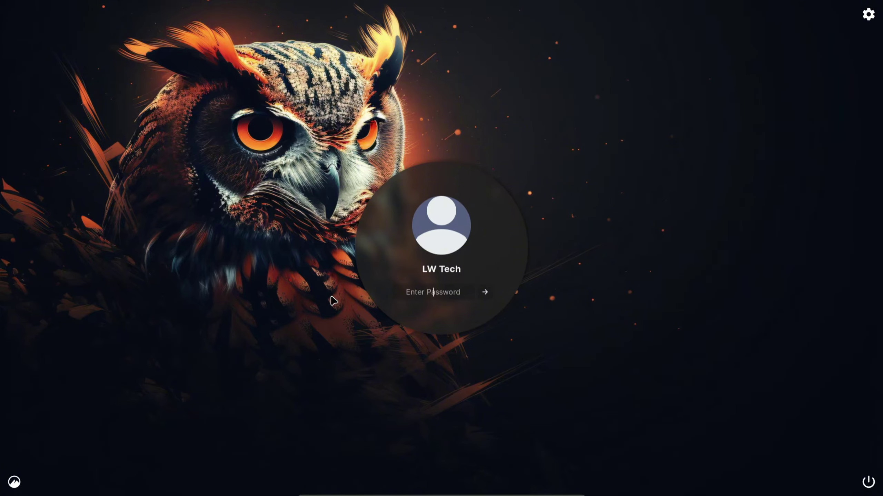
- Browse the greeter's session, wallpaper, appearance, keyboard shortcut and power options
{"action": "left_click", "coordinate": [13, 482]}
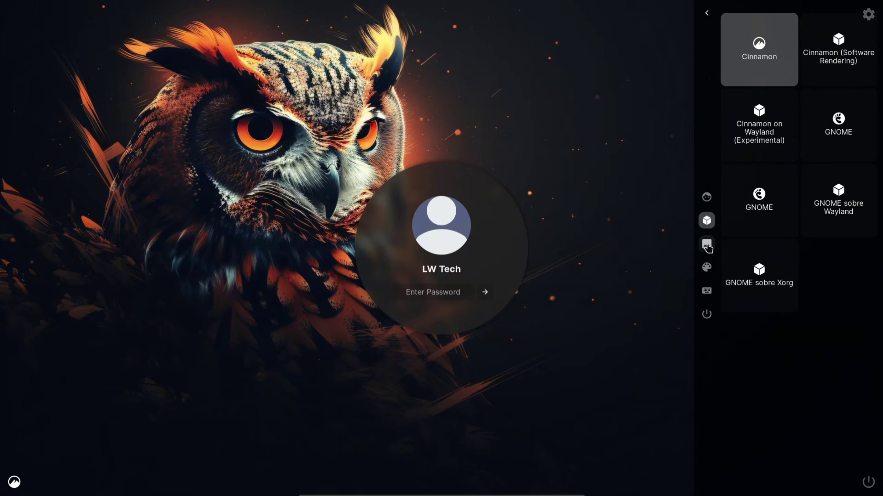
{"action": "left_click", "coordinate": [707, 247]}
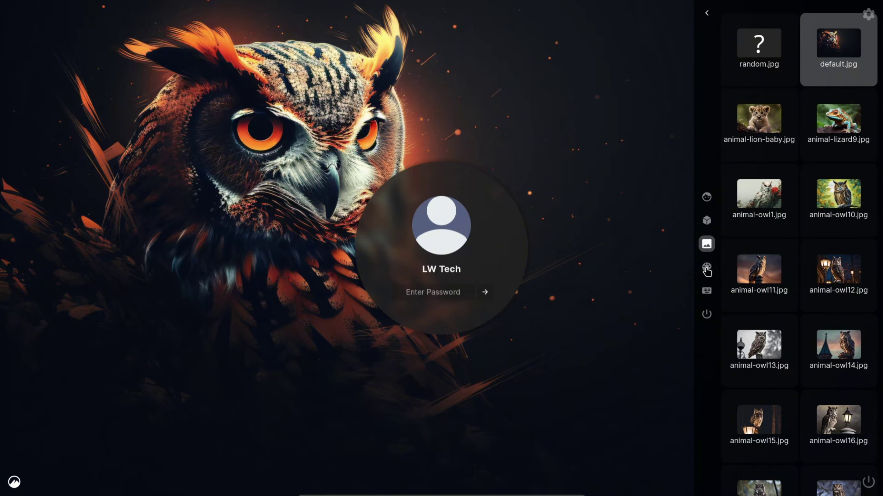
{"action": "left_click", "coordinate": [706, 270]}
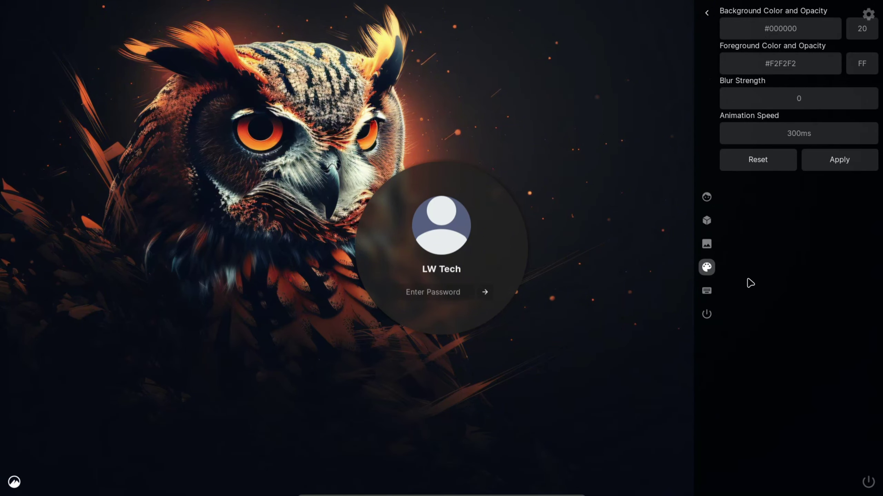
{"action": "left_click", "coordinate": [707, 291]}
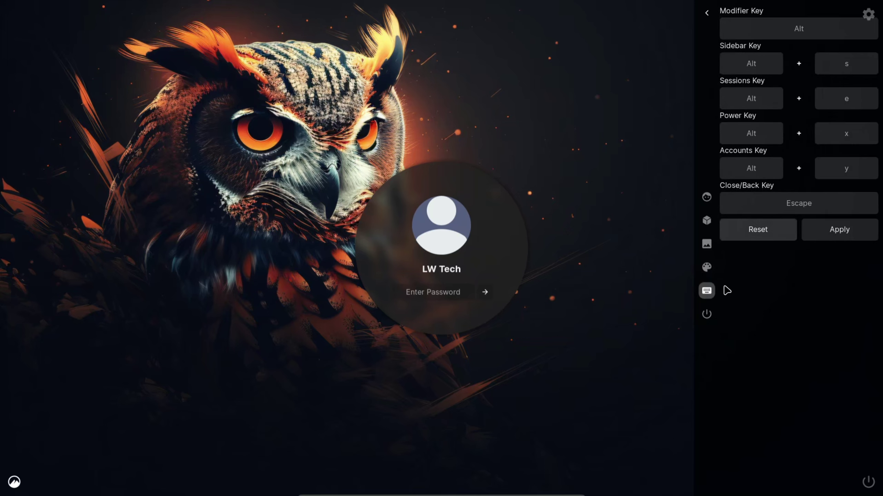
{"action": "left_click", "coordinate": [708, 315]}
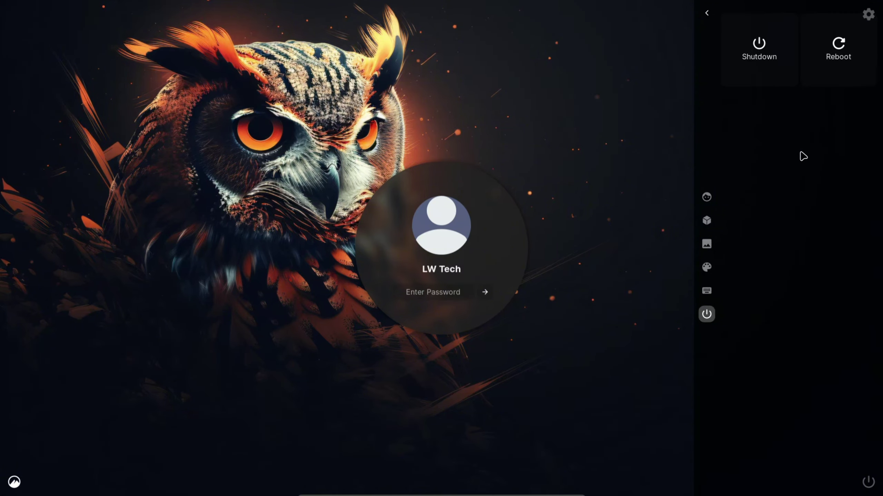
- Check the available user accounts, close the sidebar and enter the account password
{"action": "left_click", "coordinate": [706, 197]}
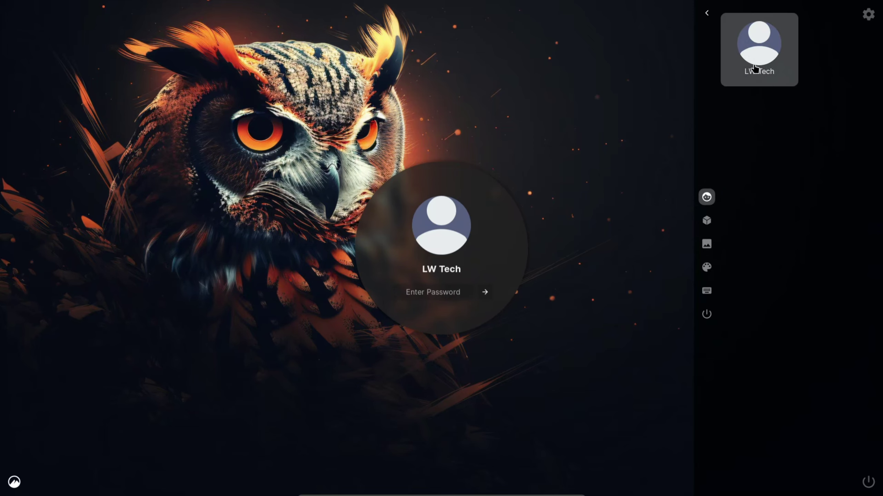
{"action": "left_click", "coordinate": [606, 343]}
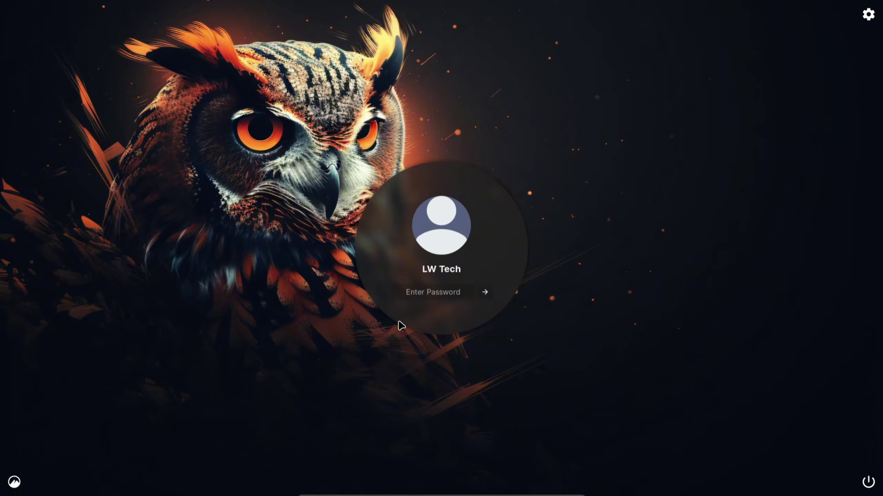
{"action": "type", "text": "****"}
- Log in, dismiss the 'Conexão estabelecida' notification, and try opening and closing Cinnamenu
{"action": "key", "text": "Return"}
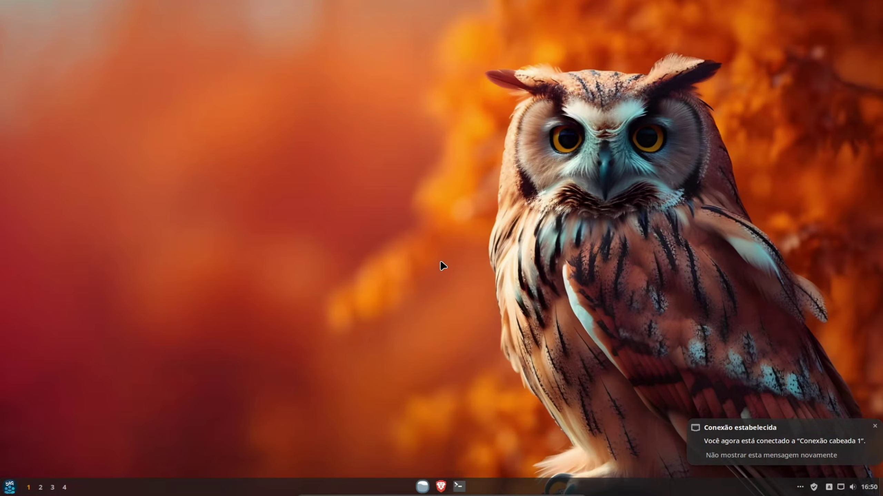
{"action": "left_click", "coordinate": [875, 427]}
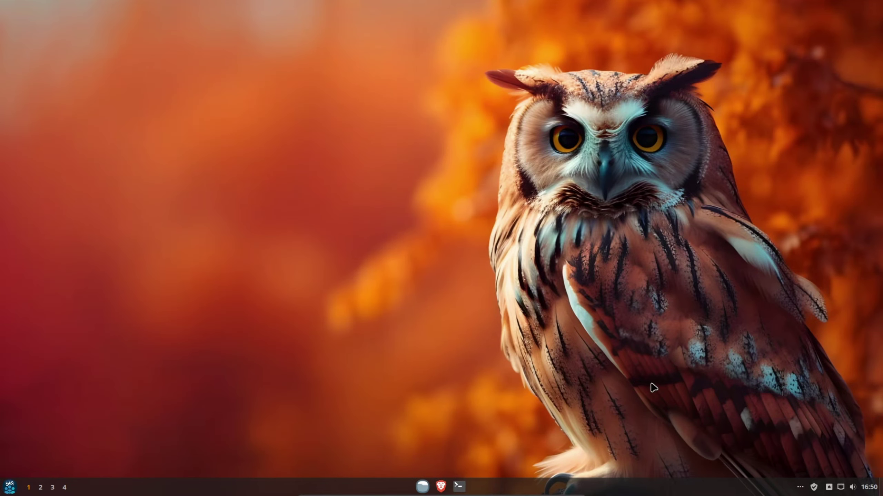
{"action": "left_click", "coordinate": [10, 487]}
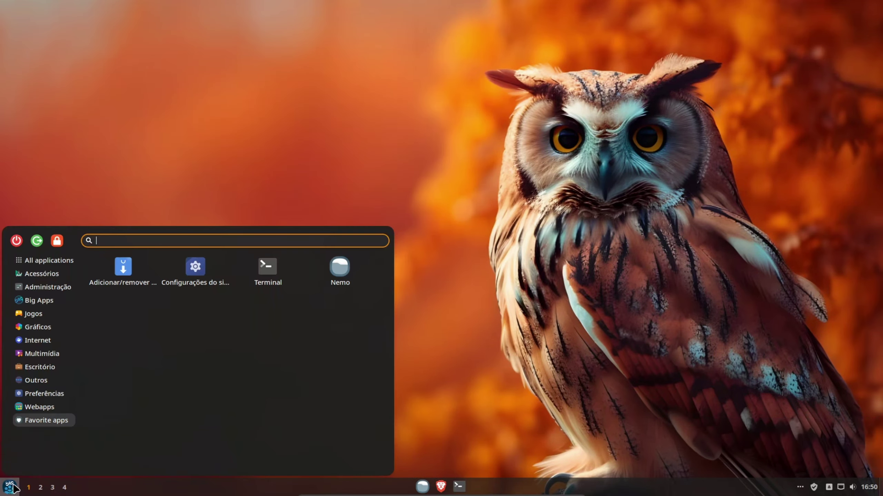
{"action": "left_click", "coordinate": [211, 181]}
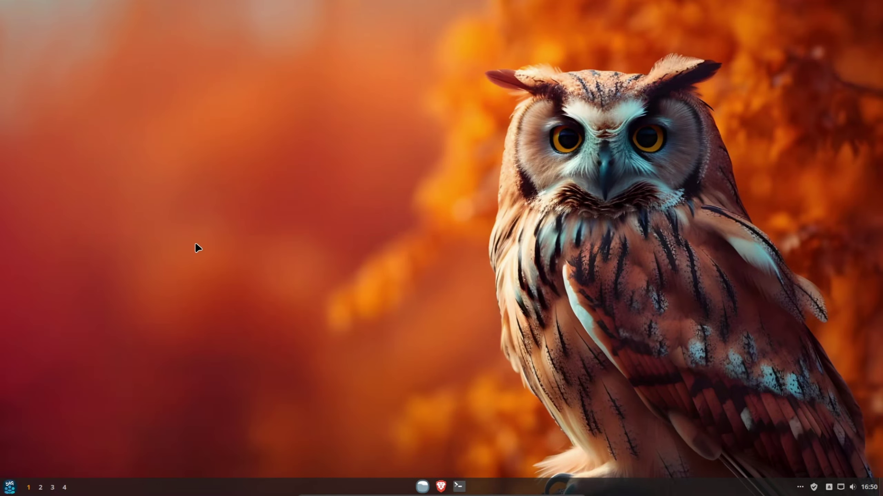
{"action": "left_click", "coordinate": [13, 487]}
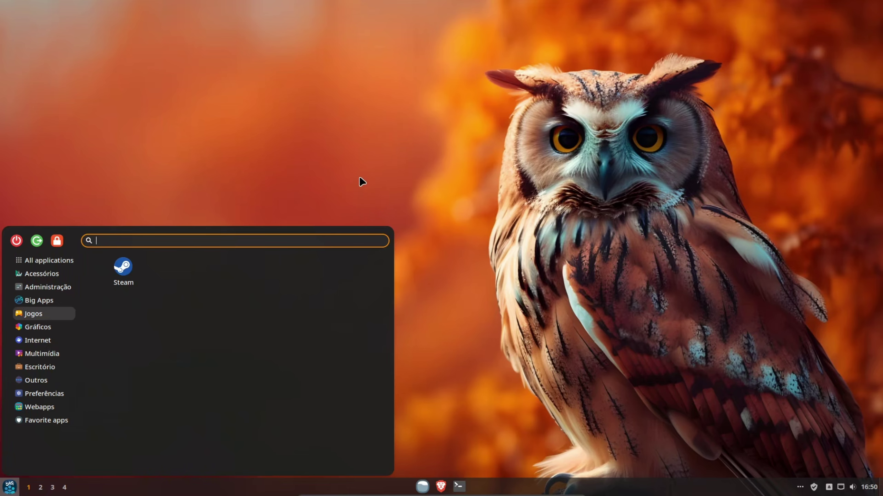
{"action": "left_click", "coordinate": [346, 219]}
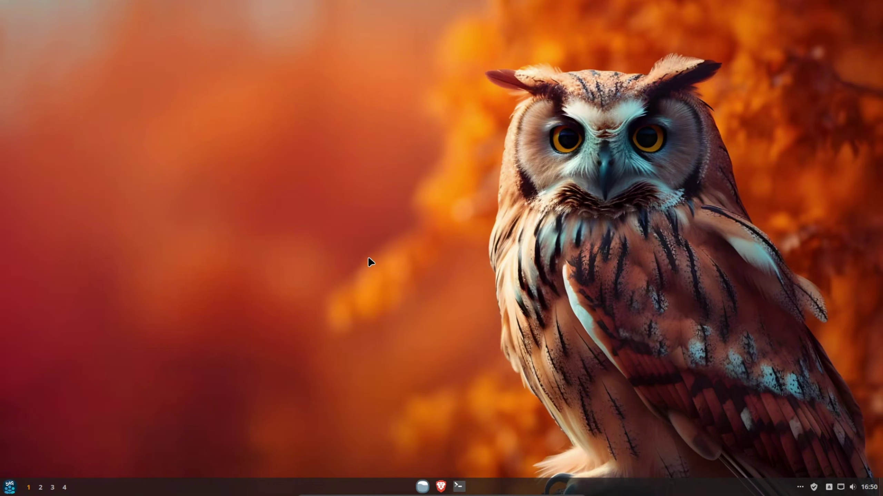
{"action": "left_click", "coordinate": [10, 487]}
{"action": "left_click", "coordinate": [9, 487]}
- Open Cinnamenu, browse the categories down to All applications, and bring up the applet's options menu
{"action": "left_click", "coordinate": [15, 484]}
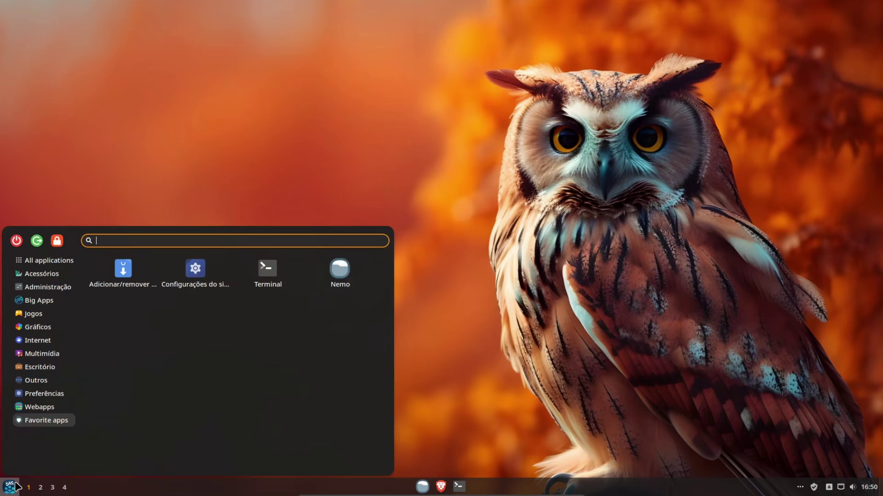
{"action": "mouse_move", "coordinate": [83, 356]}
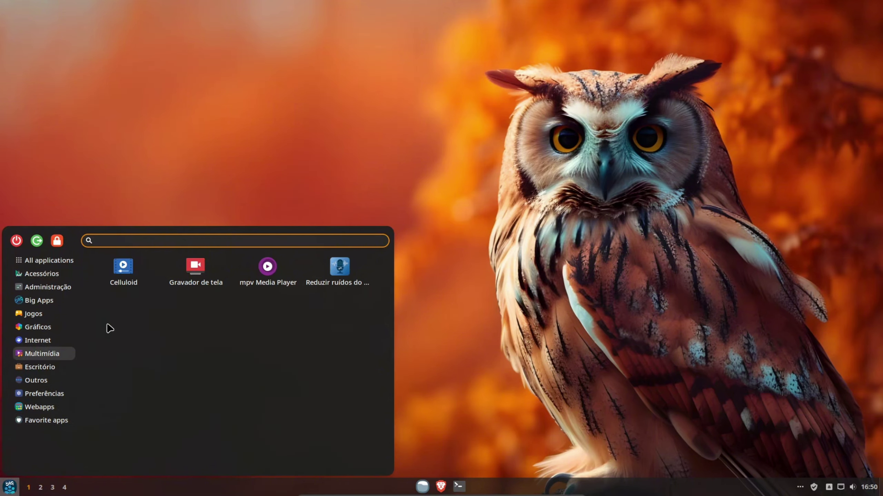
{"action": "mouse_move", "coordinate": [33, 314]}
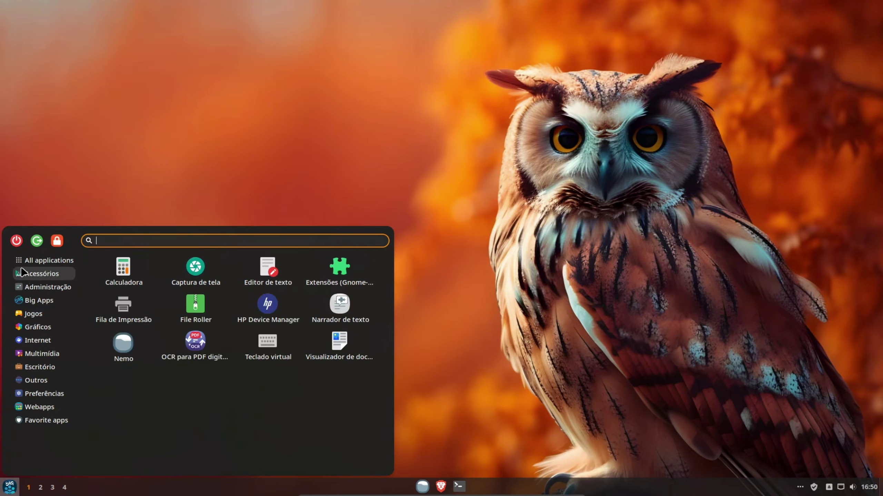
{"action": "mouse_move", "coordinate": [45, 260]}
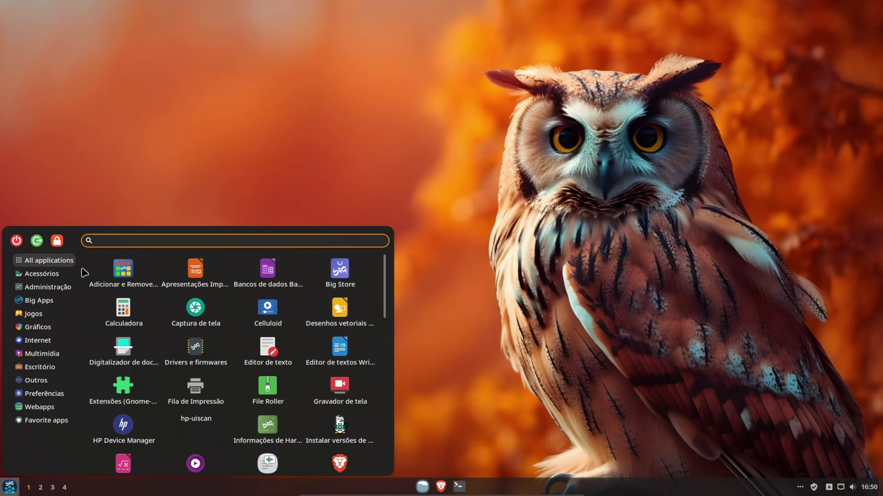
{"action": "right_click", "coordinate": [9, 486]}
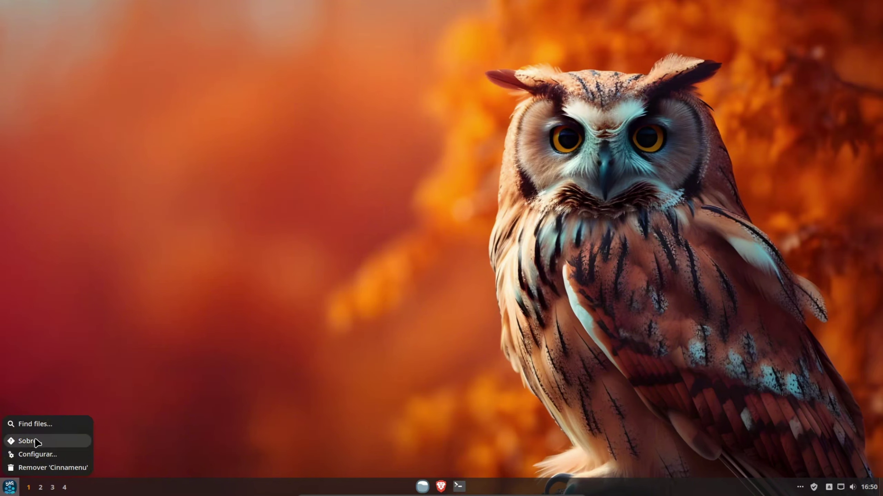
- View Cinnamenu's About dialog, then open Cinnamenu's settings window and centre it
{"action": "left_click", "coordinate": [32, 442]}
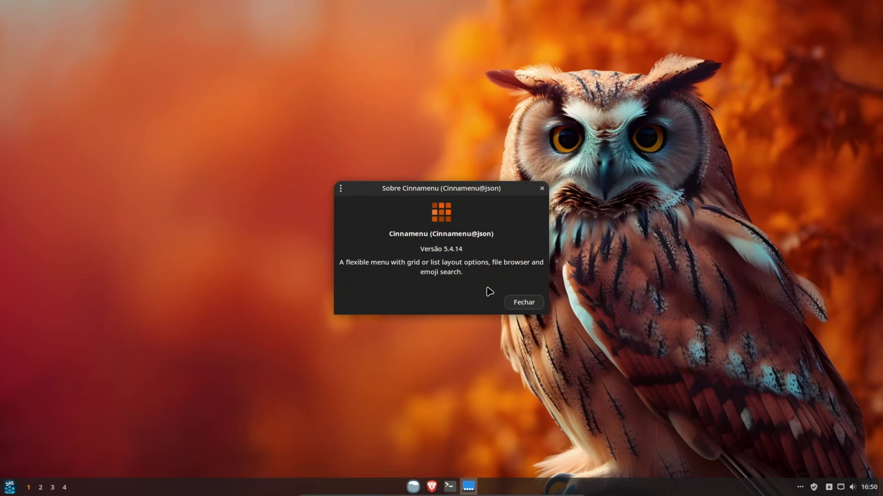
{"action": "left_click", "coordinate": [523, 302]}
{"action": "right_click", "coordinate": [10, 486]}
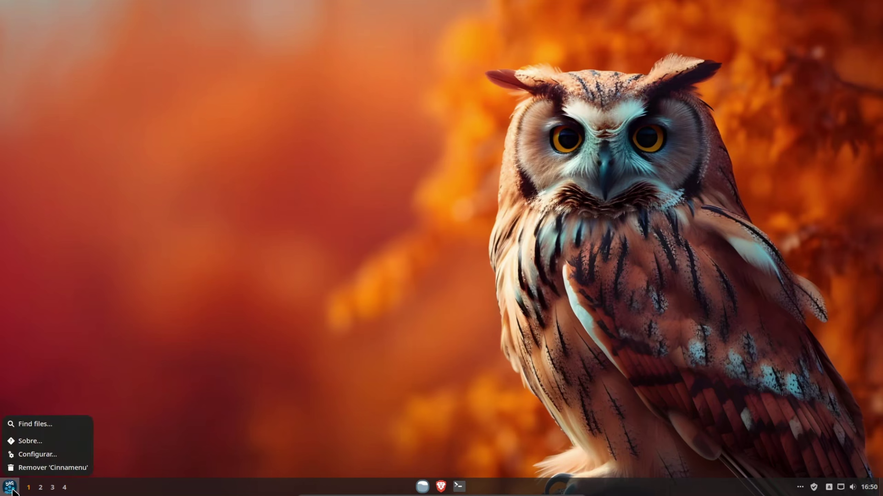
{"action": "left_click", "coordinate": [37, 454]}
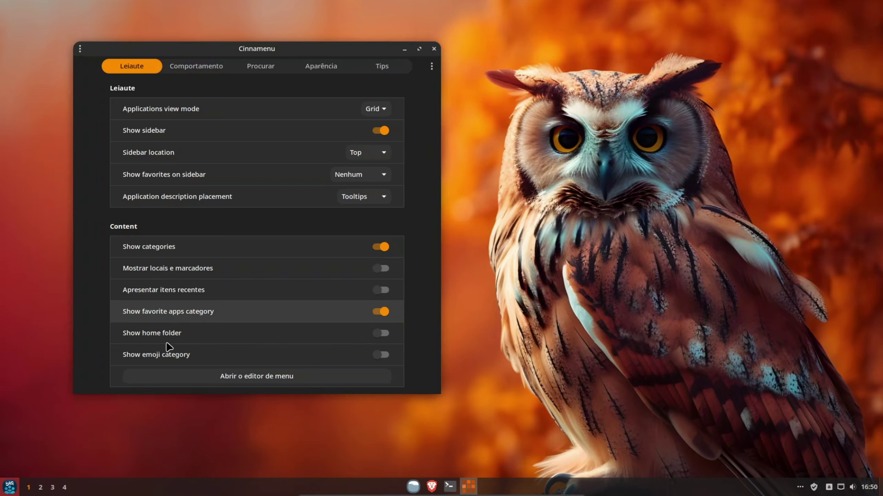
{"action": "left_click_drag", "start_coordinate": [290, 55], "coordinate": [458, 108]}
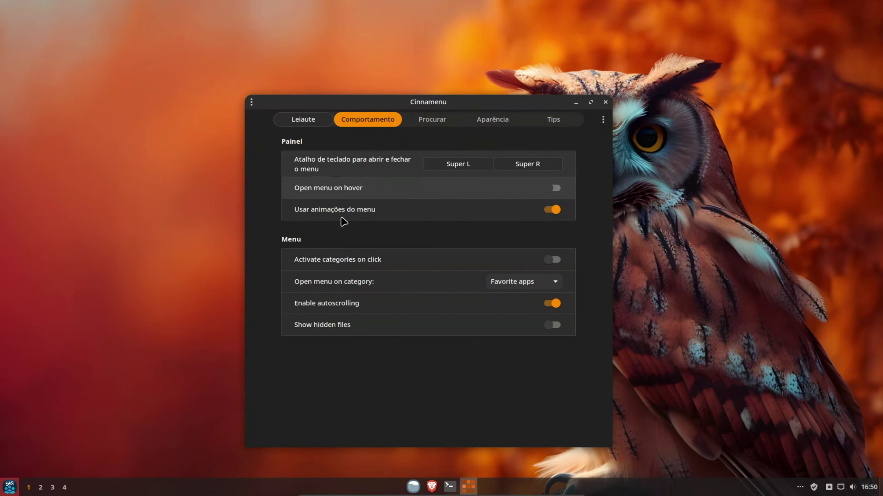
- Test the menu with animations off, then re-enable 'Usar animações do menu' on Comportamento
{"action": "mouse_move", "coordinate": [361, 214]}
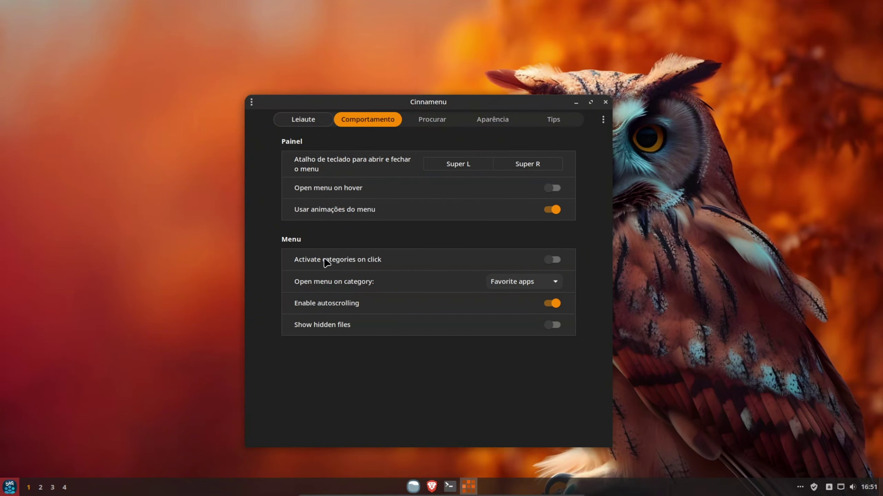
{"action": "key", "text": "super"}
{"action": "key", "text": "super"}
{"action": "key", "text": "super"}
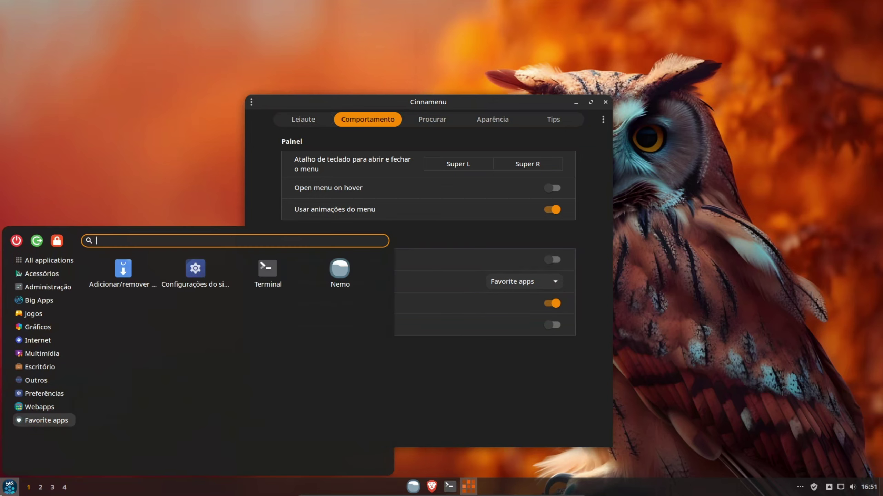
{"action": "left_click", "coordinate": [10, 487]}
{"action": "left_click", "coordinate": [9, 487]}
{"action": "left_click", "coordinate": [549, 211]}
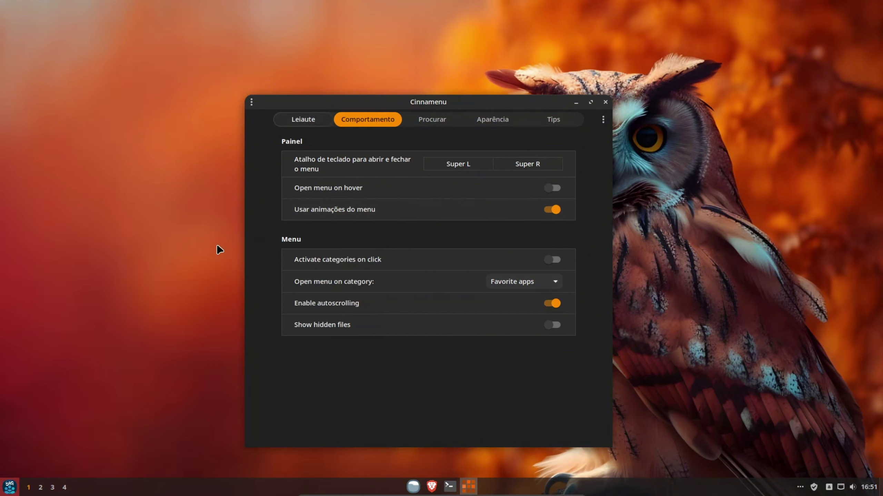
{"action": "left_click", "coordinate": [546, 211]}
{"action": "left_click", "coordinate": [4, 490]}
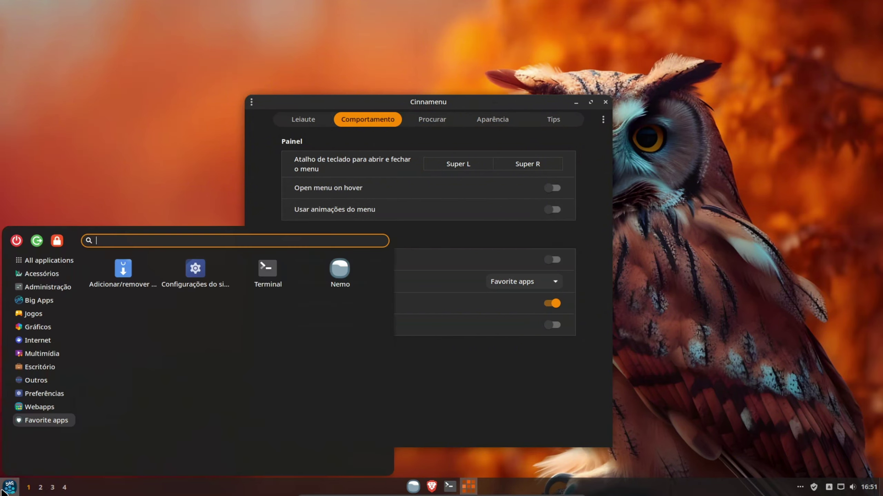
{"action": "left_click", "coordinate": [4, 491]}
{"action": "left_click", "coordinate": [4, 490]}
{"action": "left_click", "coordinate": [4, 490]}
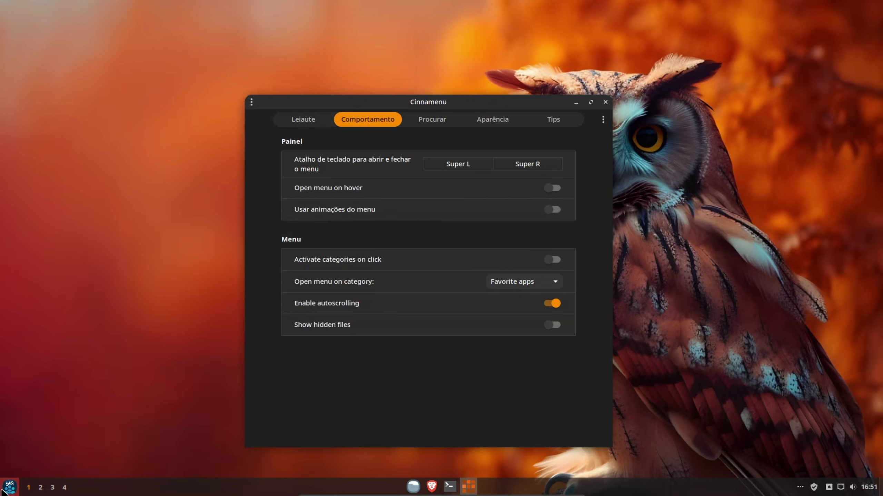
{"action": "left_click", "coordinate": [552, 210]}
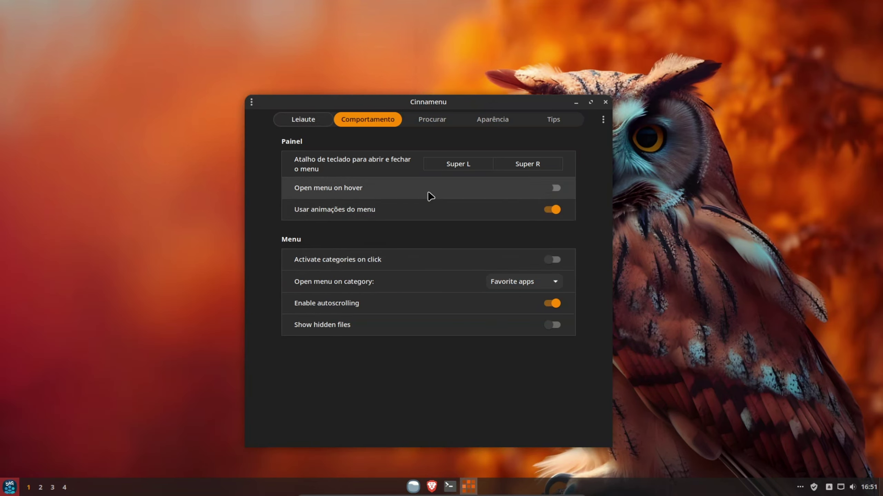
- Keep Google as the Web search engine on the Procurar page
{"action": "left_click", "coordinate": [431, 122]}
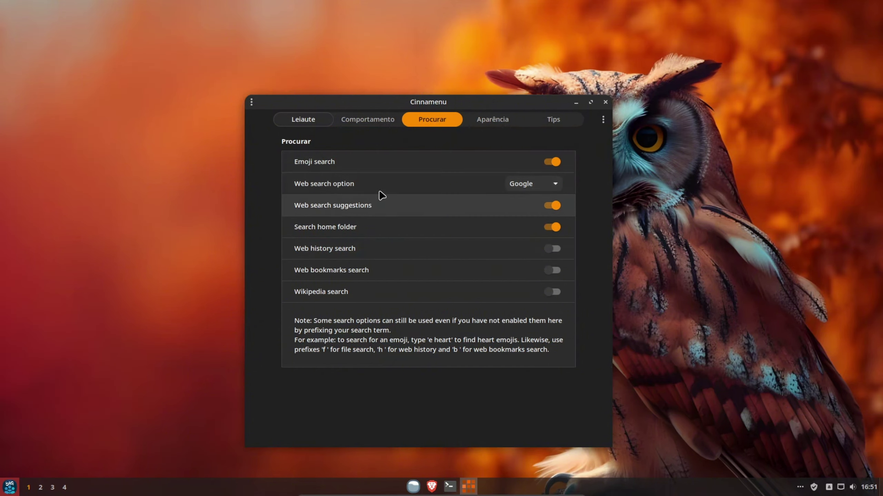
{"action": "left_click", "coordinate": [546, 189]}
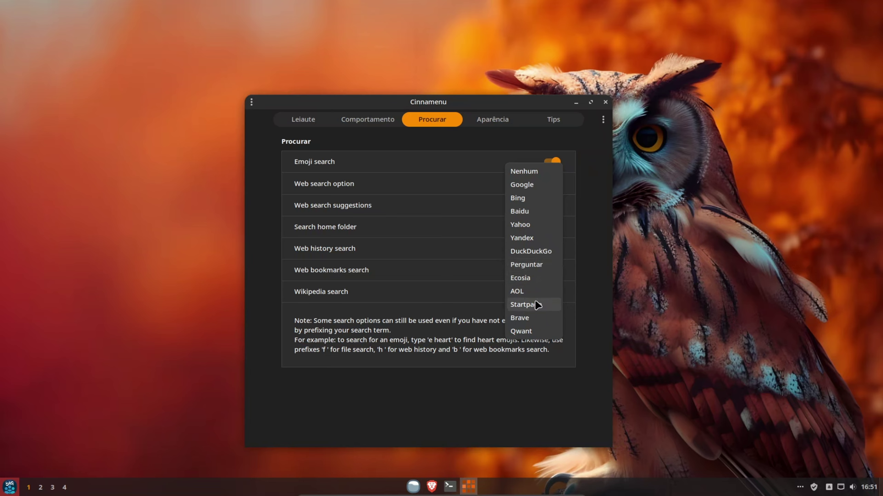
{"action": "left_click", "coordinate": [530, 186]}
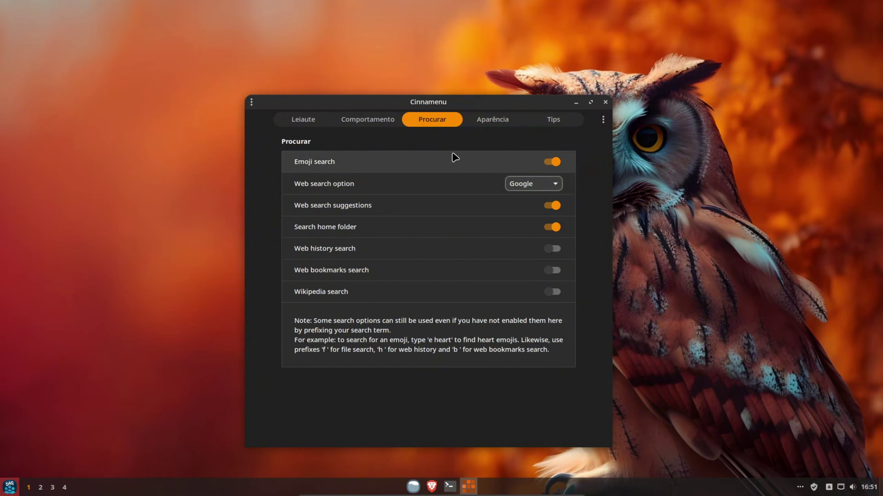
- Browse the Aparência and Tips pages, then close the Cinnamenu settings window
{"action": "left_click", "coordinate": [491, 122]}
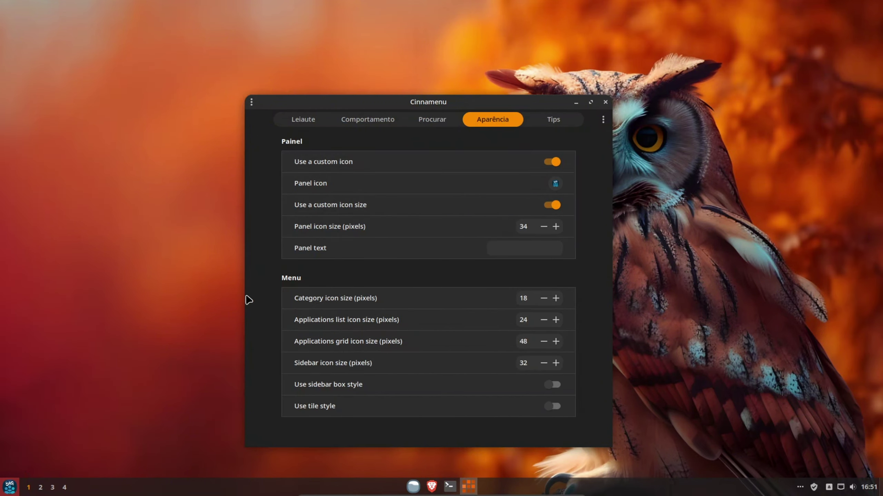
{"action": "left_click_drag", "start_coordinate": [473, 99], "coordinate": [477, 82]}
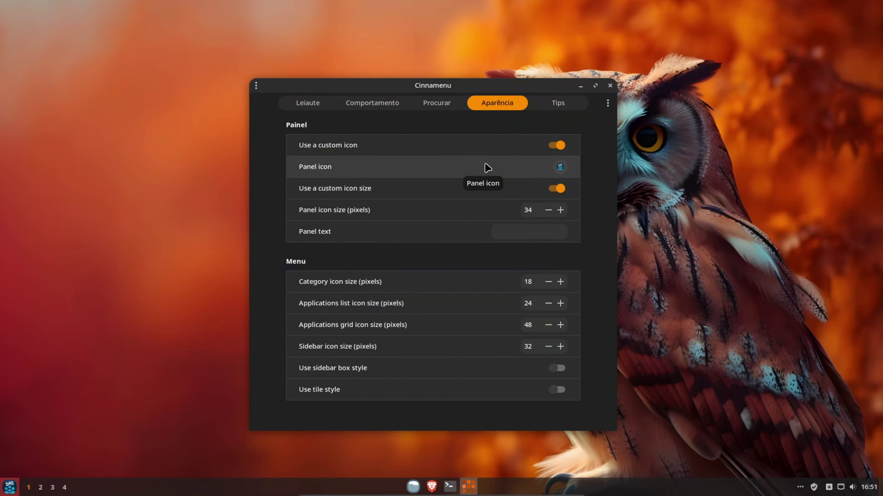
{"action": "left_click", "coordinate": [556, 106]}
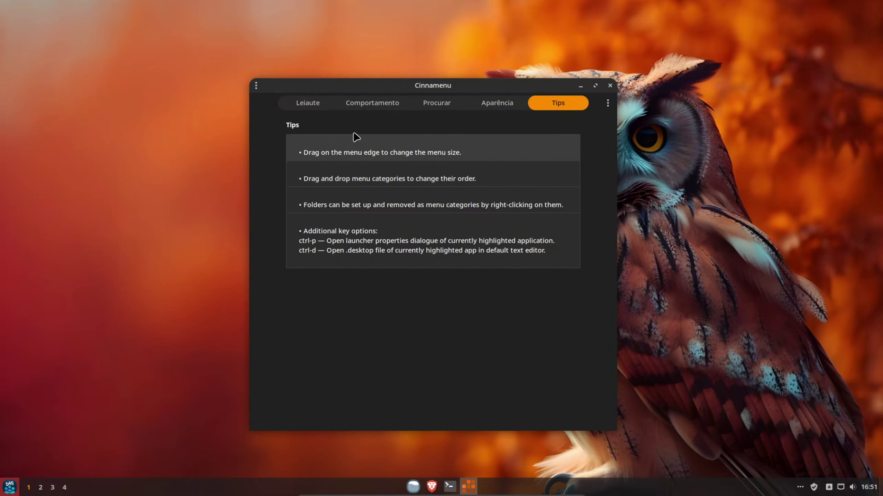
{"action": "left_click", "coordinate": [320, 106]}
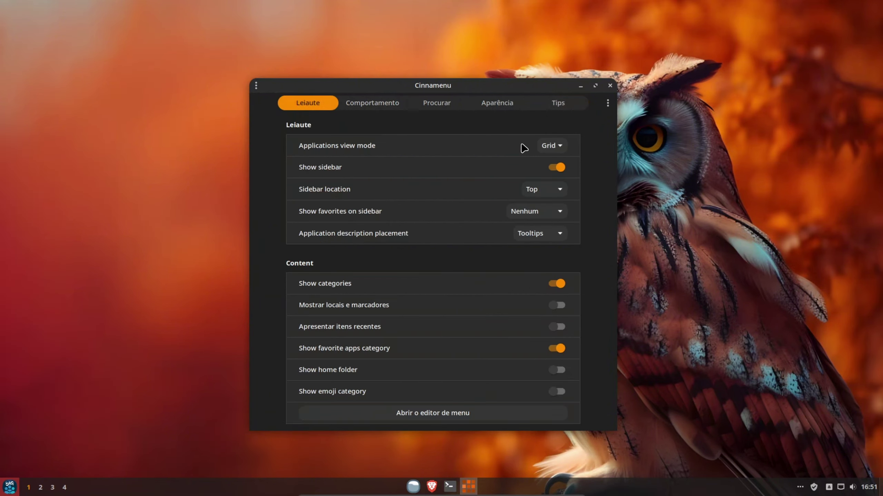
{"action": "left_click", "coordinate": [610, 85]}
- Open the start menu and browse through its application categories
{"action": "left_click", "coordinate": [11, 487]}
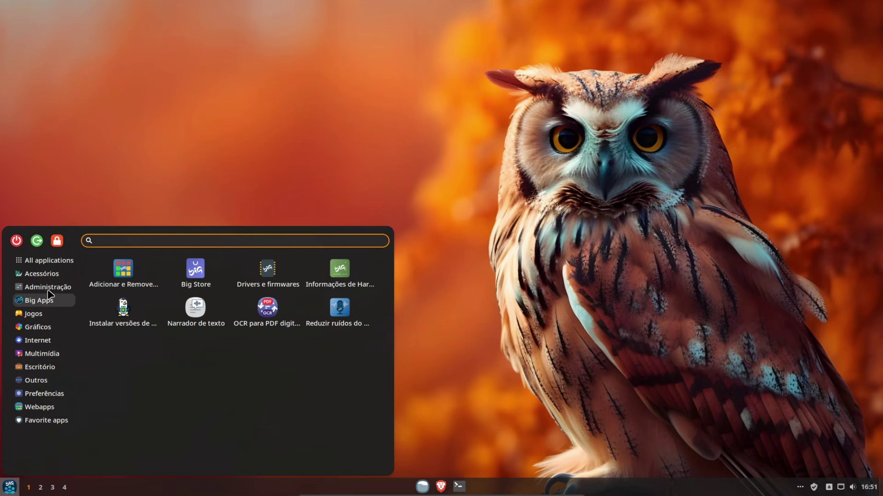
{"action": "mouse_move", "coordinate": [45, 278]}
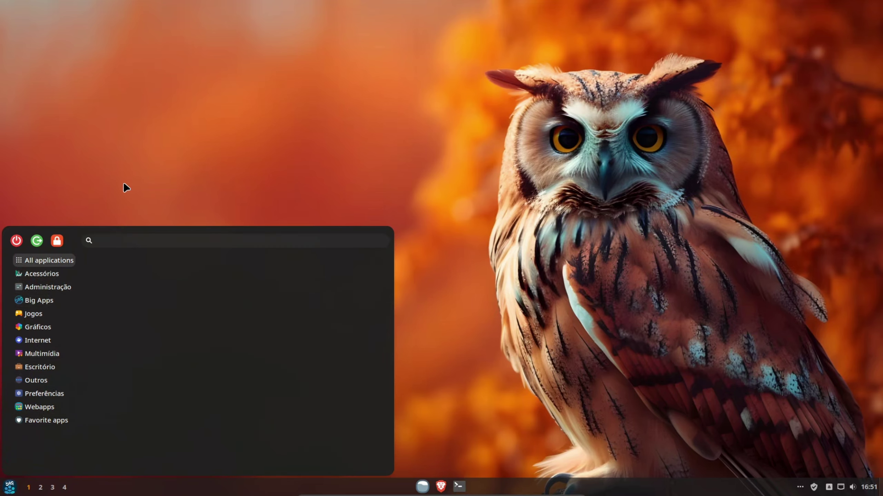
{"action": "left_click", "coordinate": [10, 486]}
{"action": "left_click", "coordinate": [10, 487]}
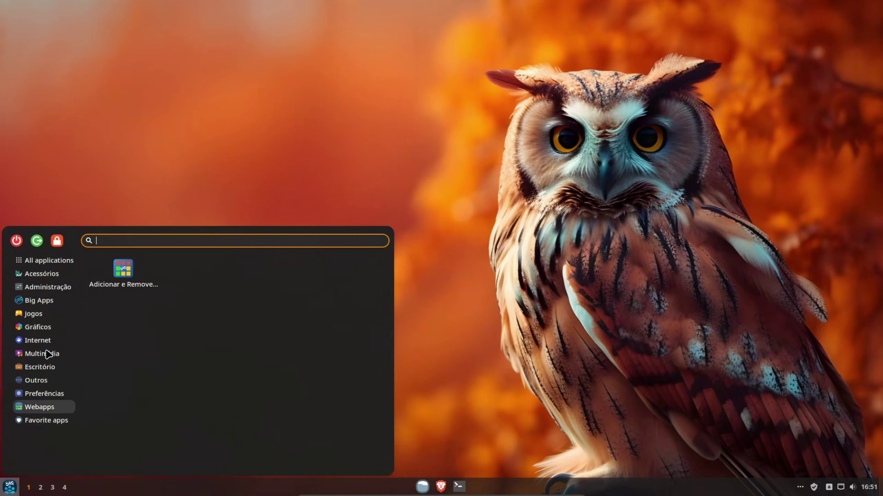
{"action": "mouse_move", "coordinate": [42, 264]}
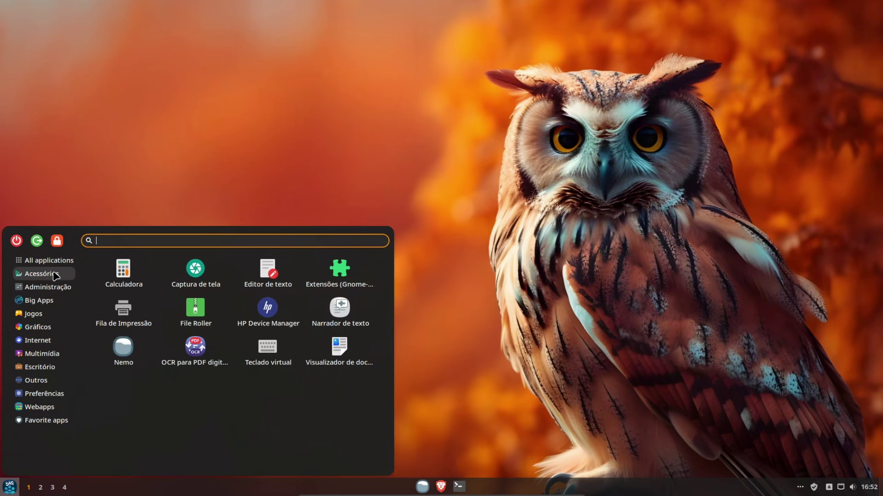
{"action": "mouse_move", "coordinate": [50, 306]}
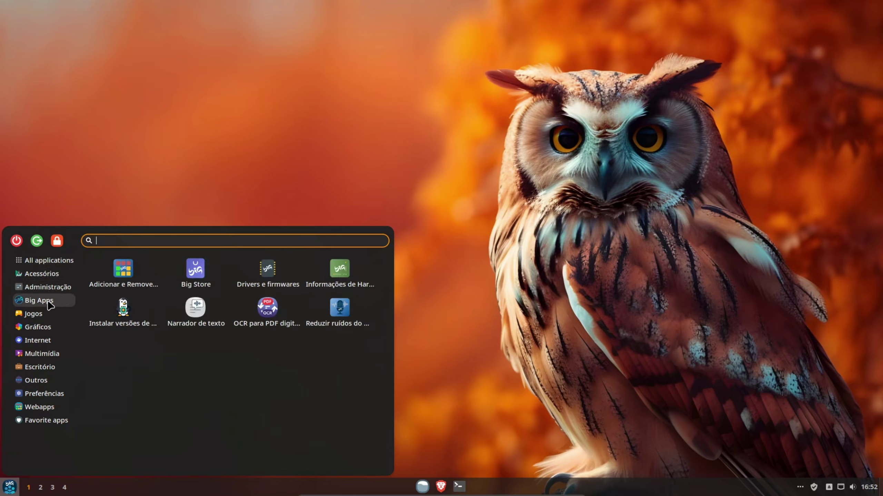
{"action": "mouse_move", "coordinate": [42, 319]}
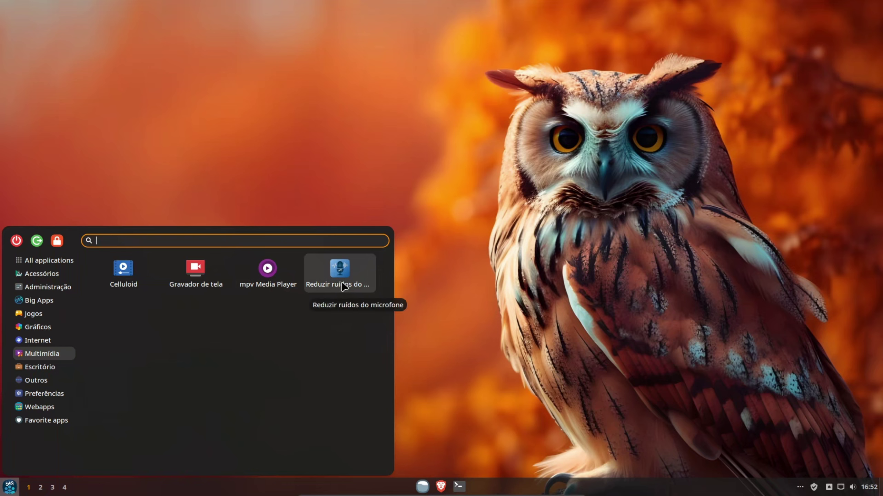
- Launch 'Editor de textos Writer' from the Escritório category
{"action": "left_click", "coordinate": [48, 370]}
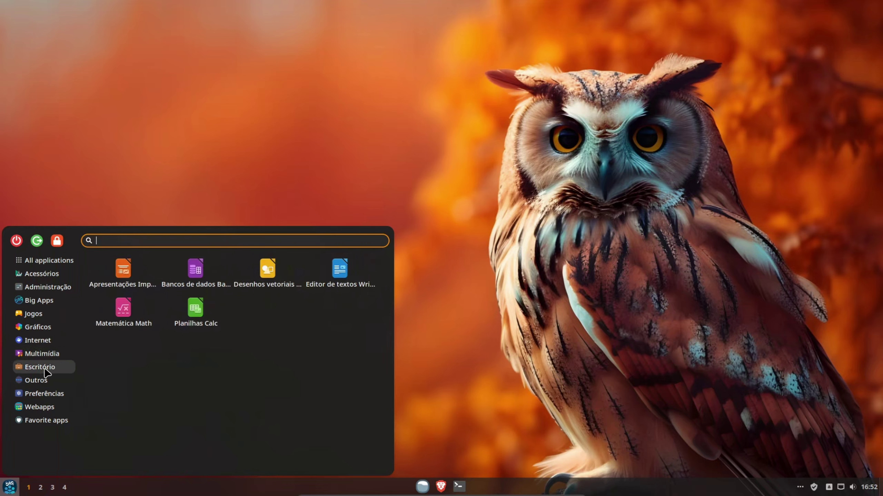
{"action": "left_click", "coordinate": [37, 380]}
{"action": "left_click", "coordinate": [41, 367]}
{"action": "left_click", "coordinate": [39, 381]}
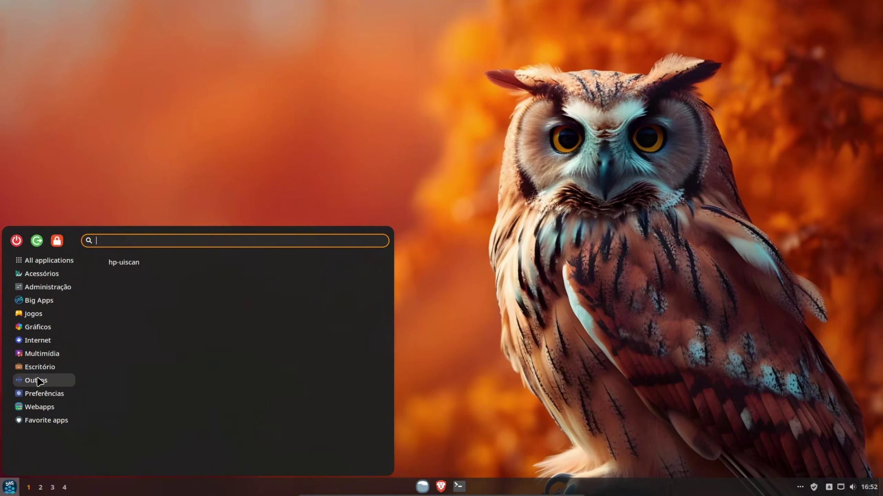
{"action": "left_click", "coordinate": [38, 367]}
{"action": "left_click", "coordinate": [339, 266]}
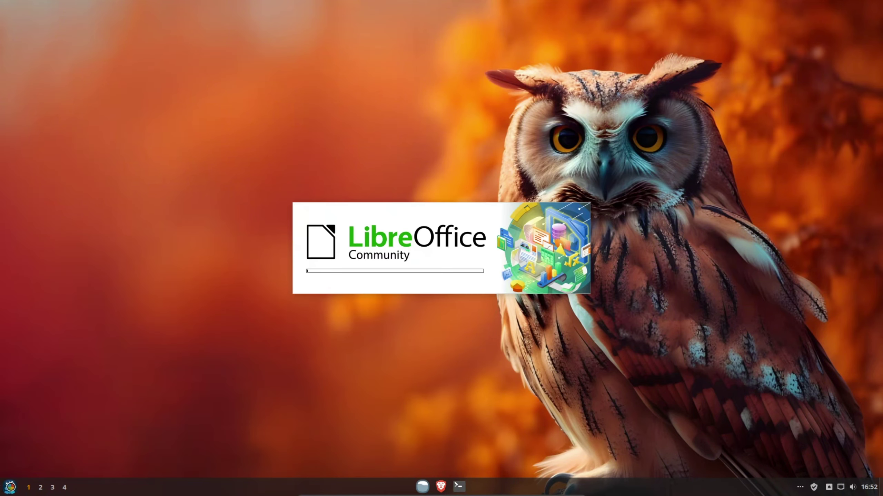
- Scroll the office applications in the menu while Writer loads, then dismiss the menu
{"action": "left_click", "coordinate": [10, 486]}
{"action": "left_click", "coordinate": [39, 368]}
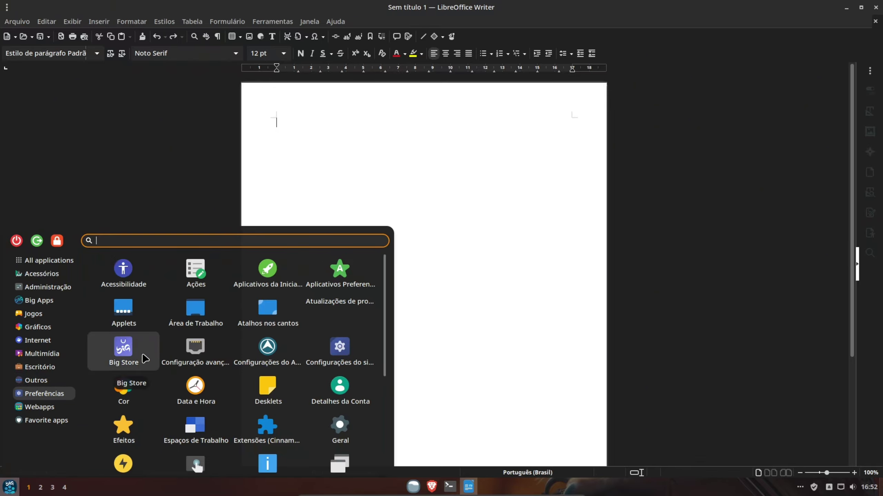
{"action": "scroll", "coordinate": [140, 363], "scroll_direction": "down", "scroll_amount": 5}
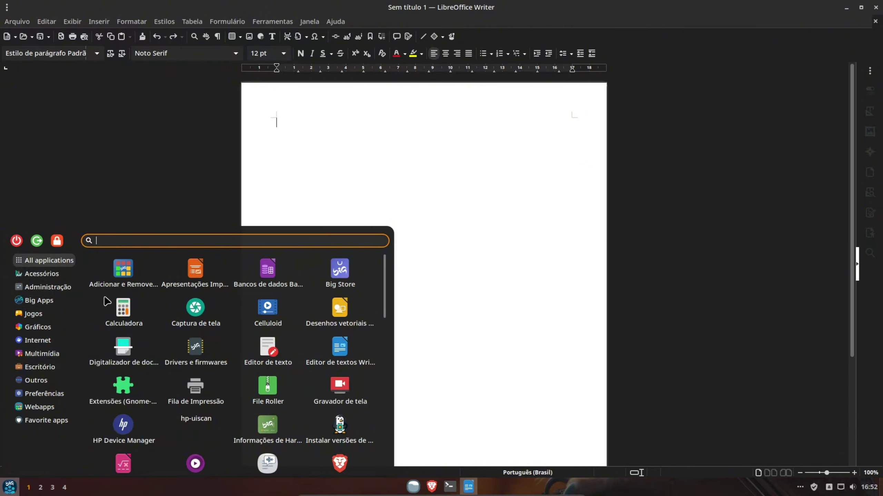
{"action": "scroll", "coordinate": [118, 306], "scroll_direction": "down", "scroll_amount": 2}
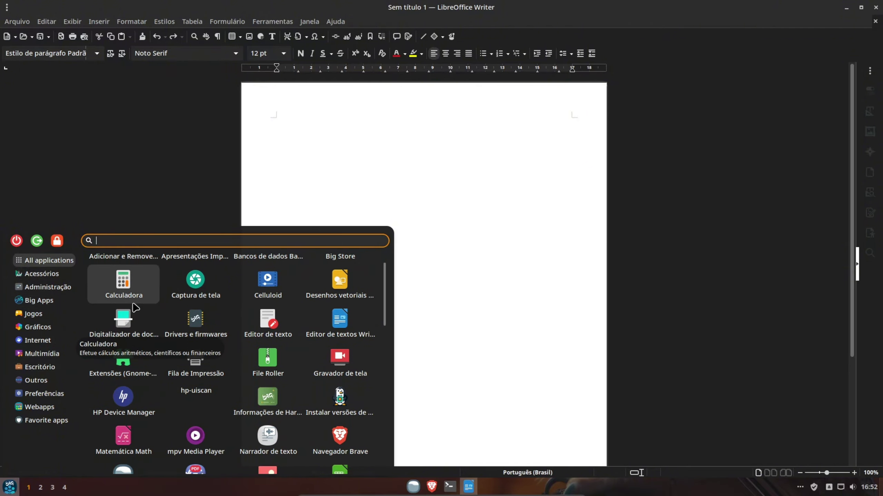
{"action": "left_click", "coordinate": [315, 209]}
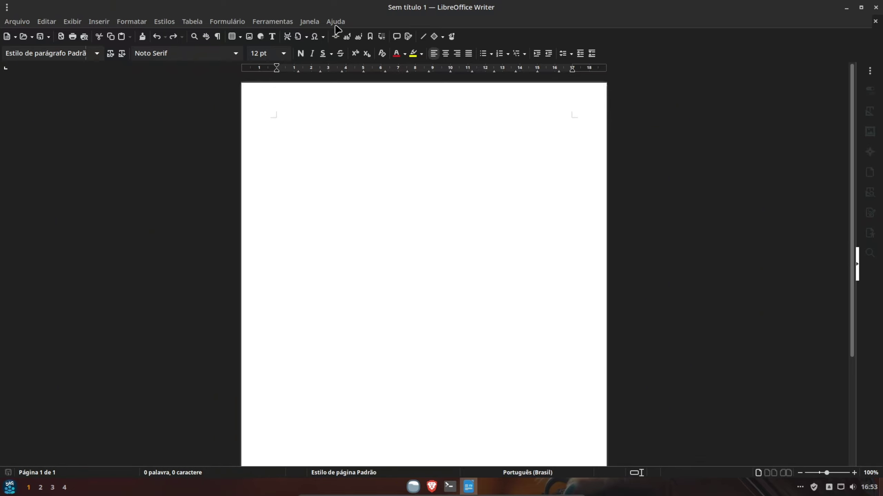
- Check the LibreOffice version 24.8.1.2 under Ajuda > Sobre o LibreOffice, then close it
{"action": "left_click", "coordinate": [336, 21]}
{"action": "left_click", "coordinate": [364, 190]}
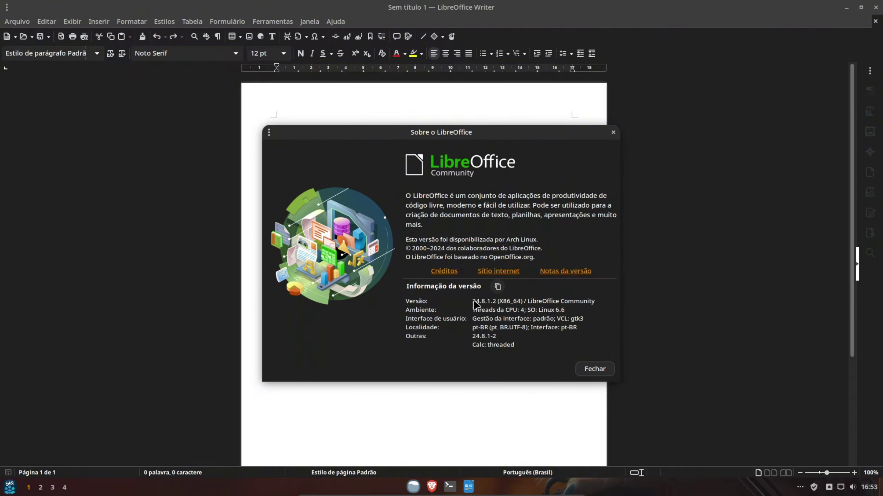
{"action": "left_click", "coordinate": [594, 369]}
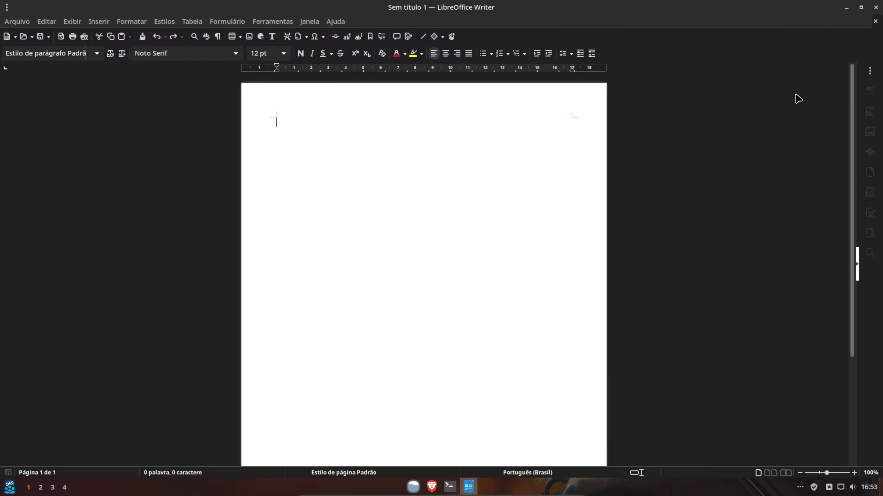
- Close Writer and launch 'Drivers e firmwares' from the Big Apps category
{"action": "left_click", "coordinate": [875, 7]}
{"action": "left_click", "coordinate": [9, 489]}
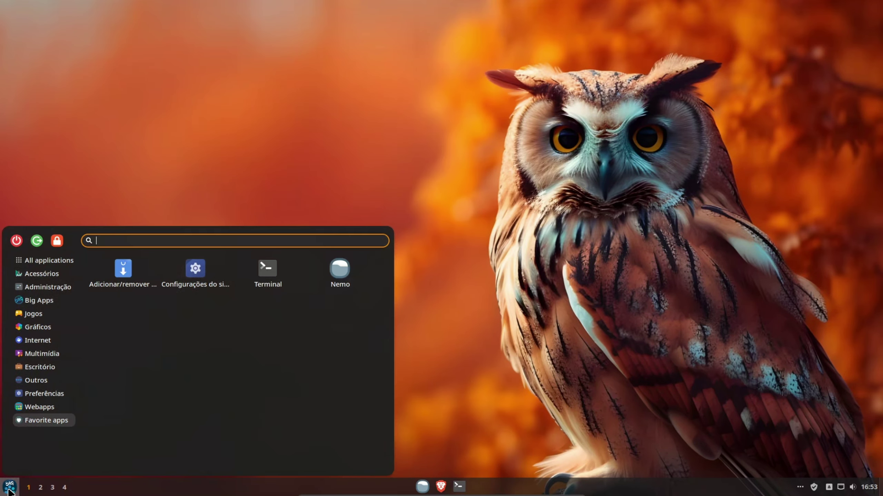
{"action": "mouse_move", "coordinate": [37, 345]}
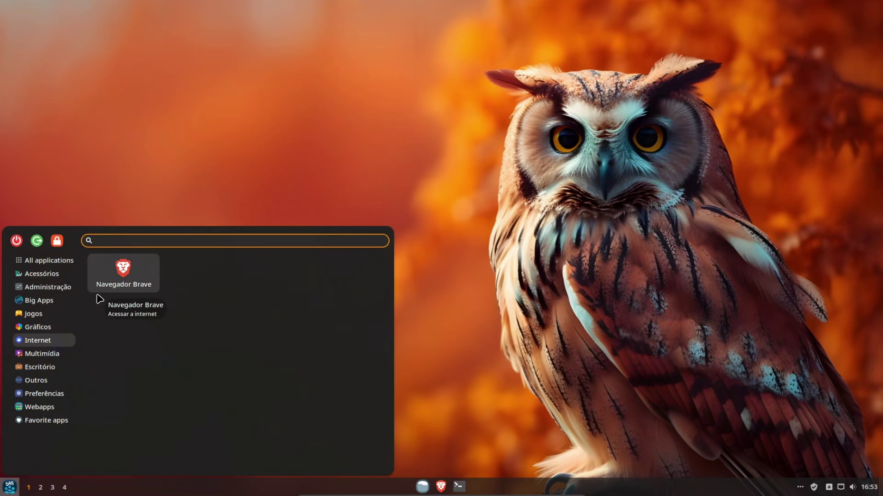
{"action": "mouse_move", "coordinate": [48, 300]}
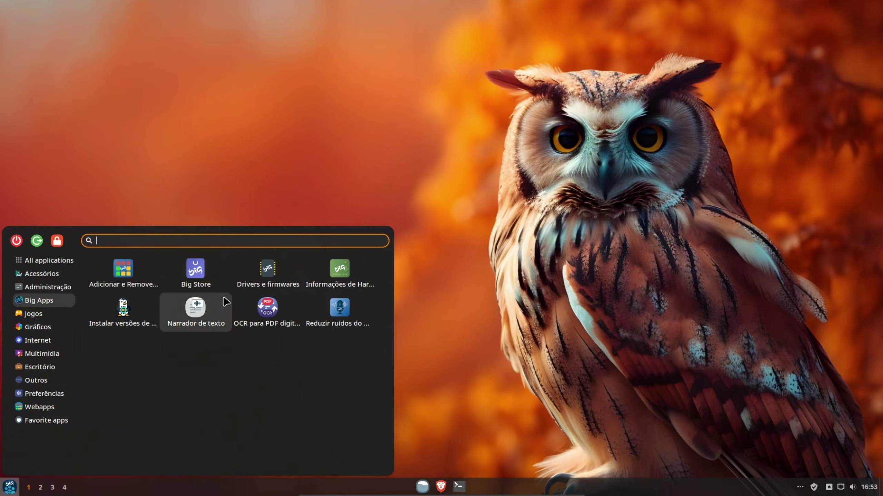
{"action": "left_click", "coordinate": [257, 283]}
- Reopen the application menu and browse its categories while Big-Driver-Manager starts
{"action": "key", "text": "super"}
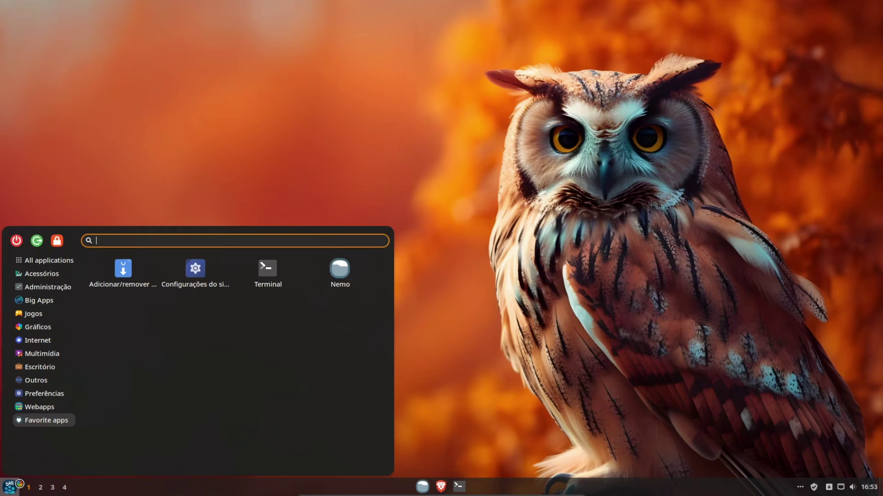
{"action": "mouse_move", "coordinate": [39, 329]}
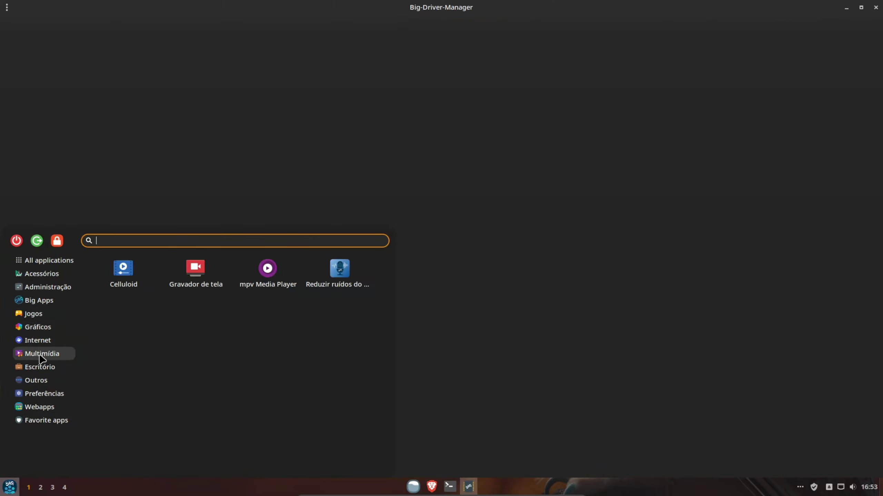
{"action": "mouse_move", "coordinate": [38, 396]}
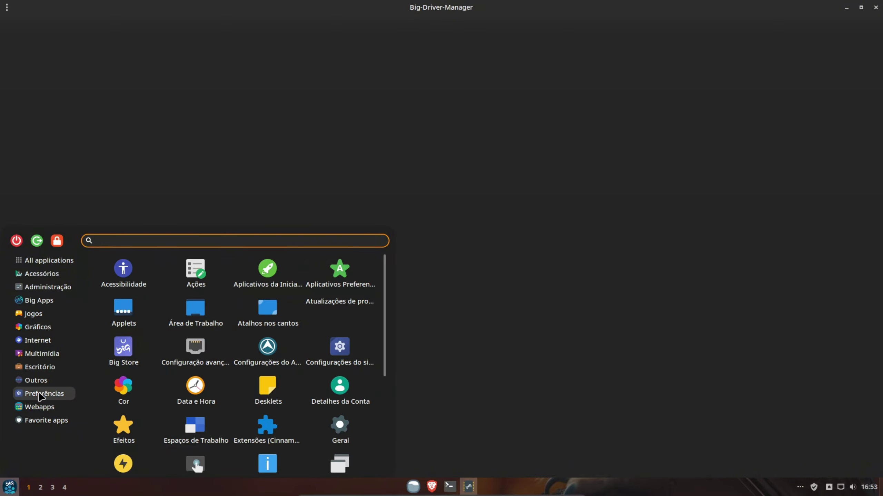
{"action": "scroll", "coordinate": [196, 339], "scroll_direction": "down", "scroll_amount": 2}
{"action": "mouse_move", "coordinate": [49, 292]}
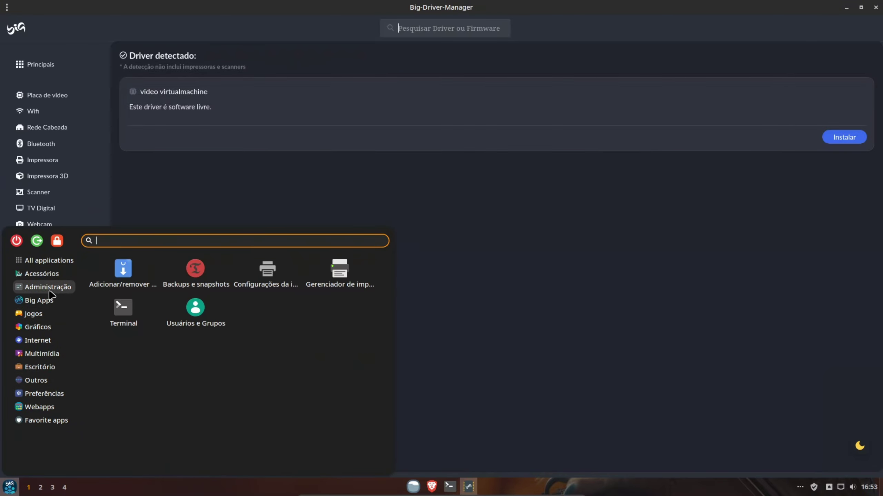
- Install the free 'video virtualmachine' driver, authenticate with the administrator password, and minimize the manager
{"action": "left_click", "coordinate": [125, 273]}
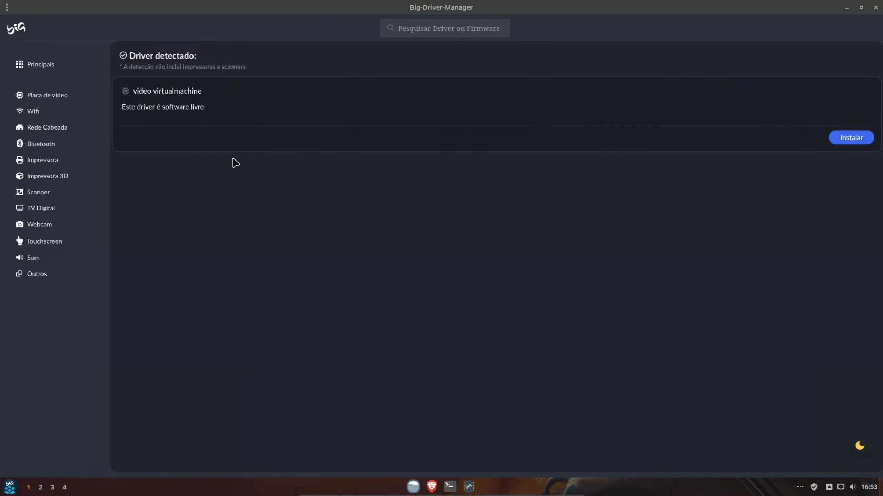
{"action": "left_click", "coordinate": [844, 139]}
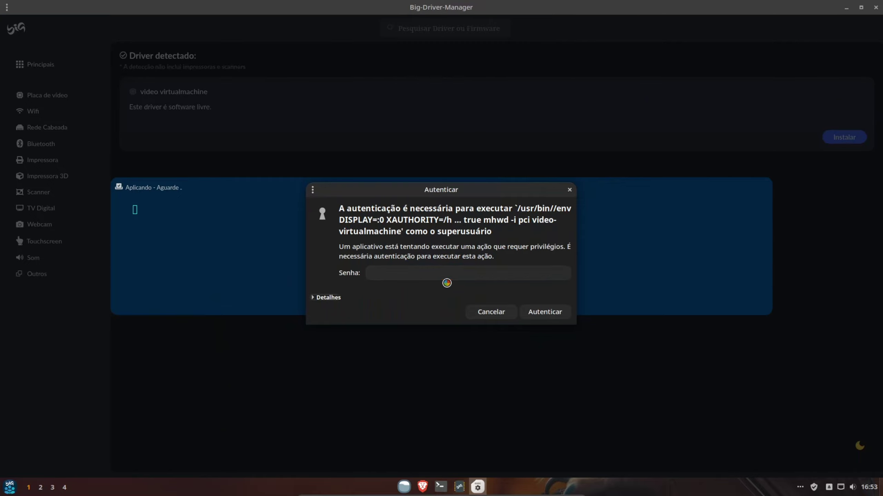
{"action": "left_click", "coordinate": [449, 277]}
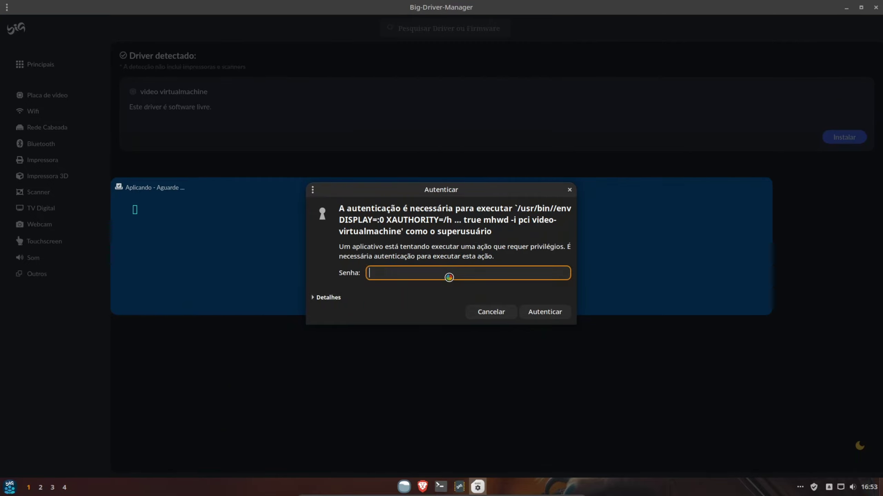
{"action": "key", "text": "Return"}
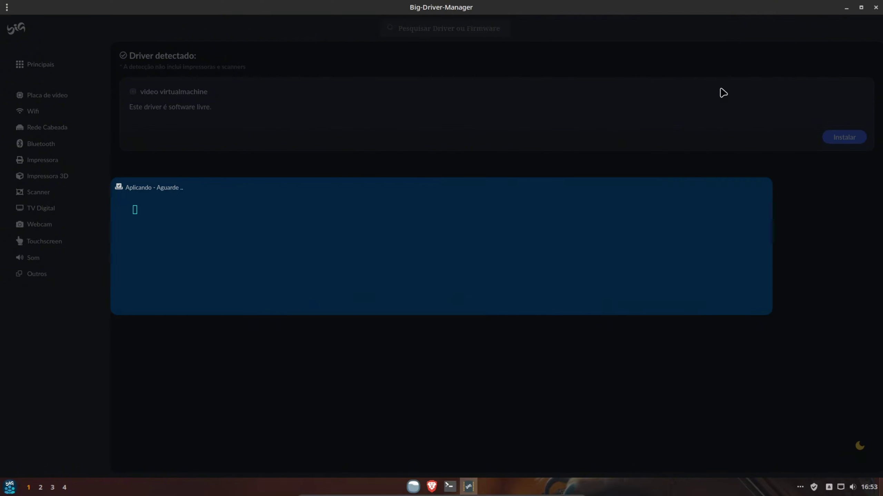
{"action": "left_click", "coordinate": [846, 8]}
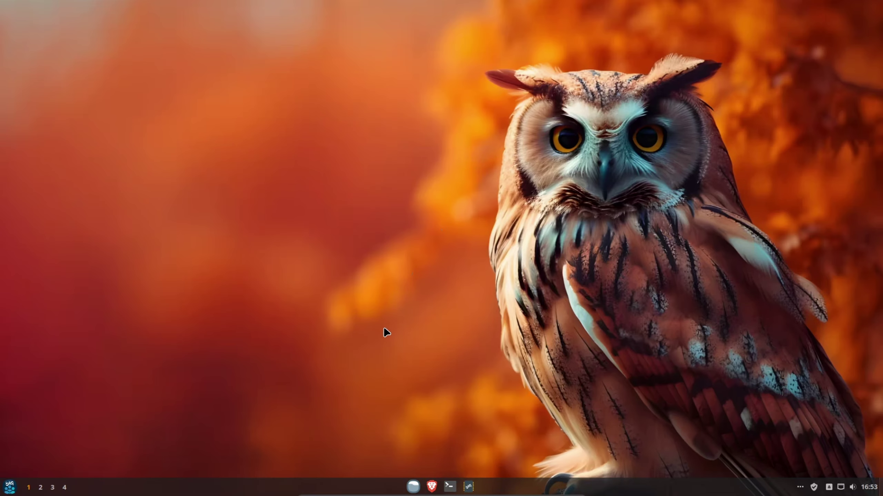
- Acknowledge the driver-installed notice with OK
{"action": "left_click", "coordinate": [9, 487]}
{"action": "key", "text": "Escape"}
{"action": "left_click", "coordinate": [9, 487]}
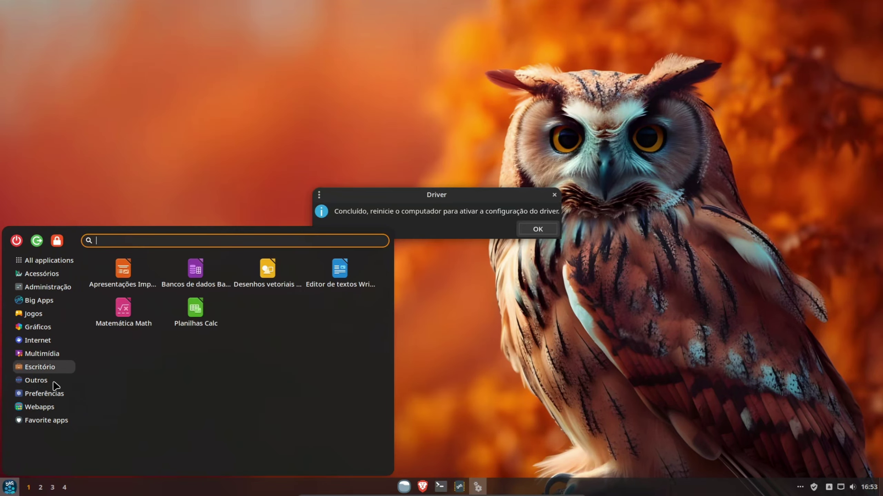
{"action": "left_click", "coordinate": [438, 230]}
{"action": "left_click", "coordinate": [532, 230]}
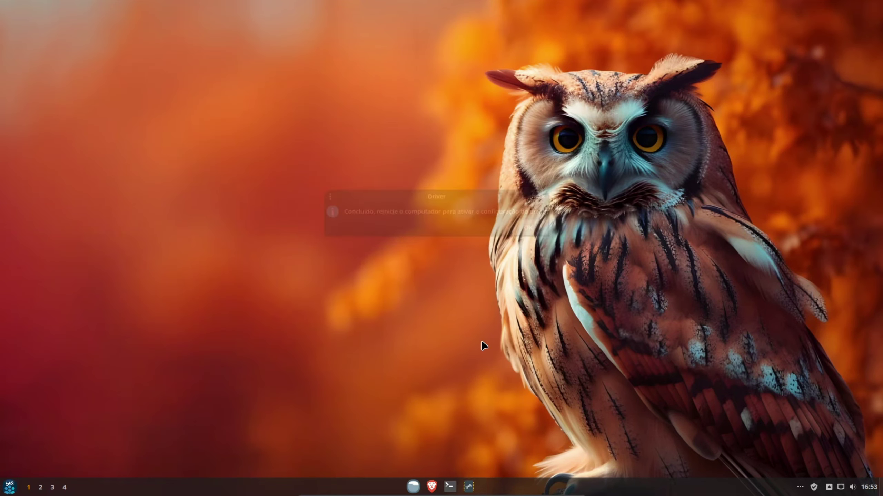
- Restart the computer by choosing Reiniciar in the Sessão dialog
{"action": "left_click", "coordinate": [10, 488]}
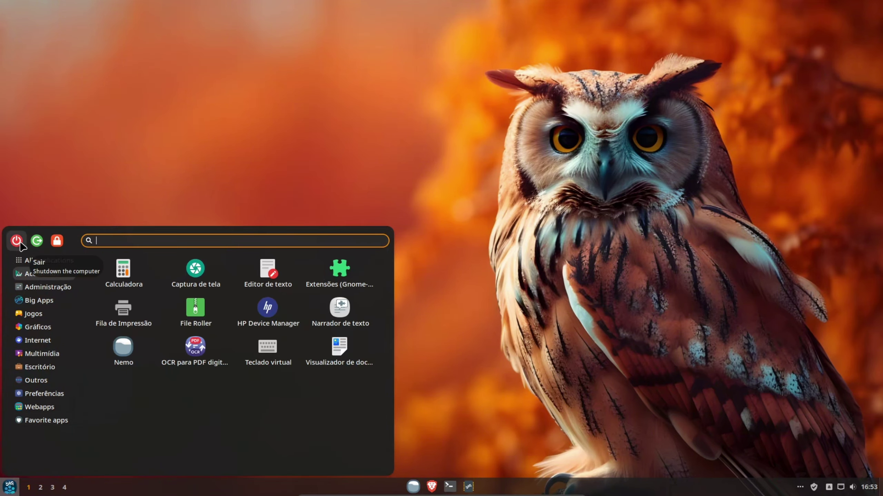
{"action": "key", "text": "Escape"}
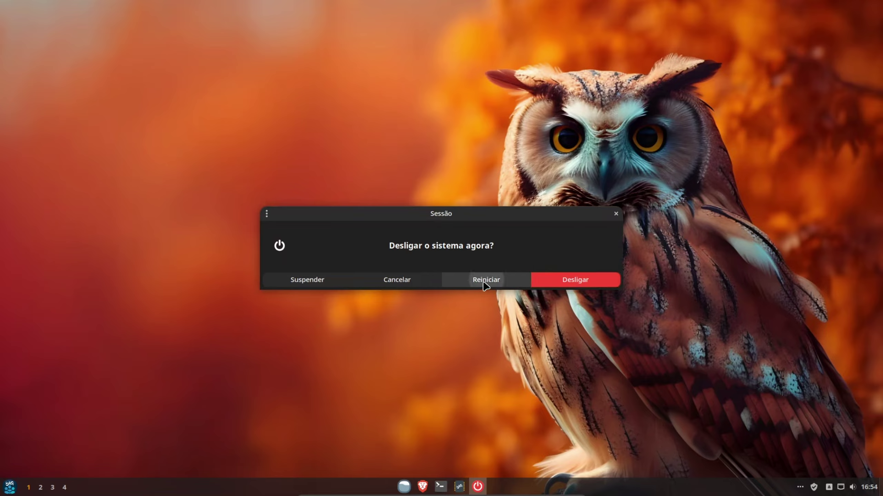
{"action": "left_click", "coordinate": [483, 281]}
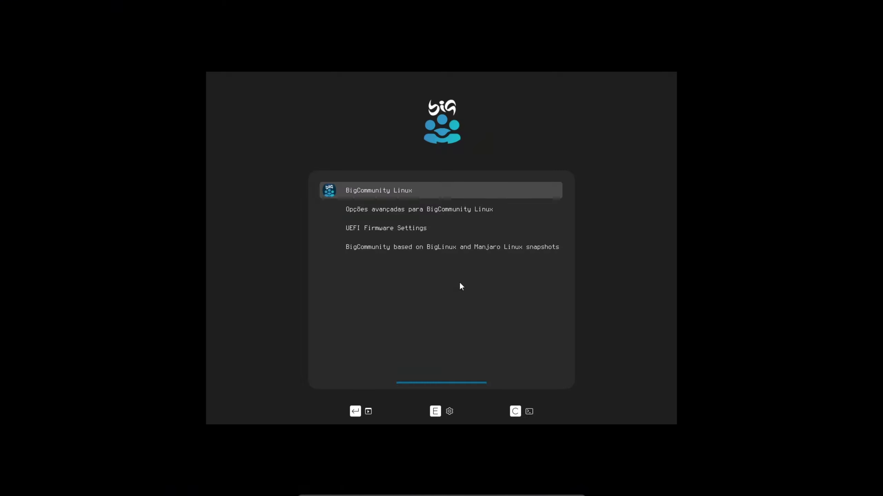
- Step up and down through the GRUB entries, then boot the BigCommunity Linux entry
{"action": "key", "text": "Down"}
{"action": "key", "text": "Up"}
{"action": "key", "text": "Down"}
{"action": "key", "text": "Down"}
{"action": "key", "text": "Down"}
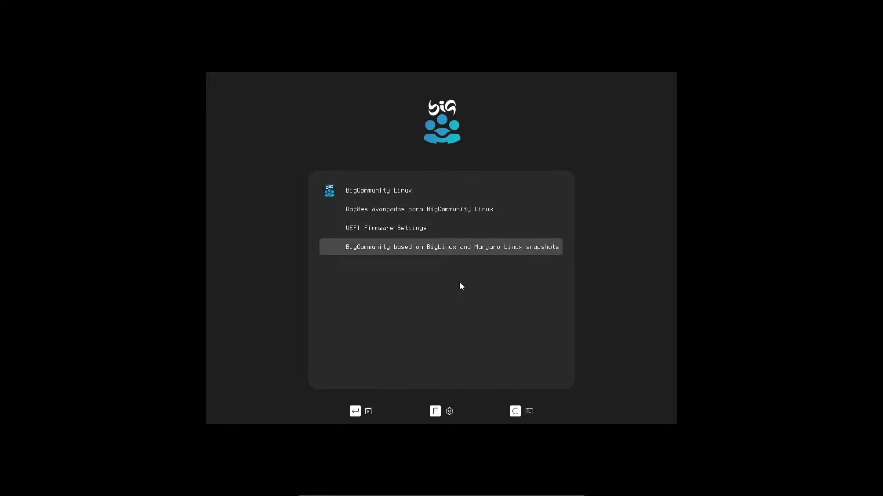
{"action": "key", "text": "Up"}
{"action": "key", "text": "Up"}
{"action": "key", "text": "Up"}
{"action": "key", "text": "Down"}
{"action": "key", "text": "Down"}
{"action": "key", "text": "Down"}
{"action": "key", "text": "Up"}
{"action": "key", "text": "Up"}
{"action": "key", "text": "Up"}
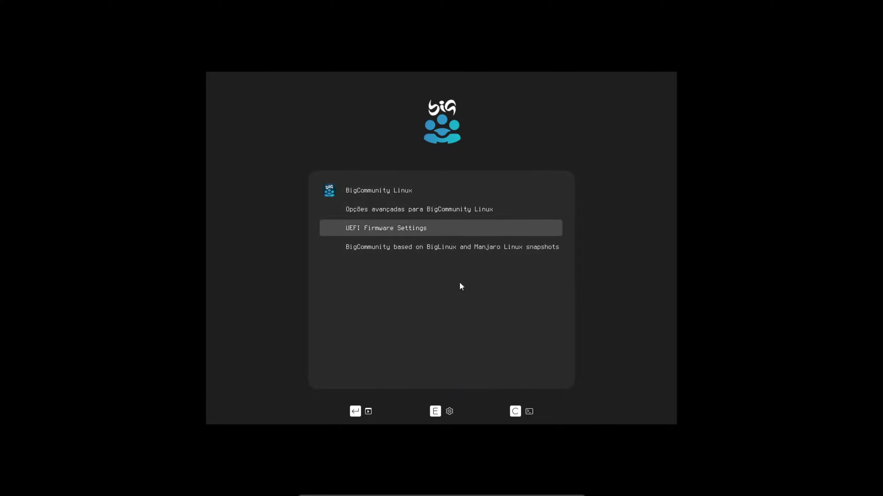
{"action": "key", "text": "Return"}
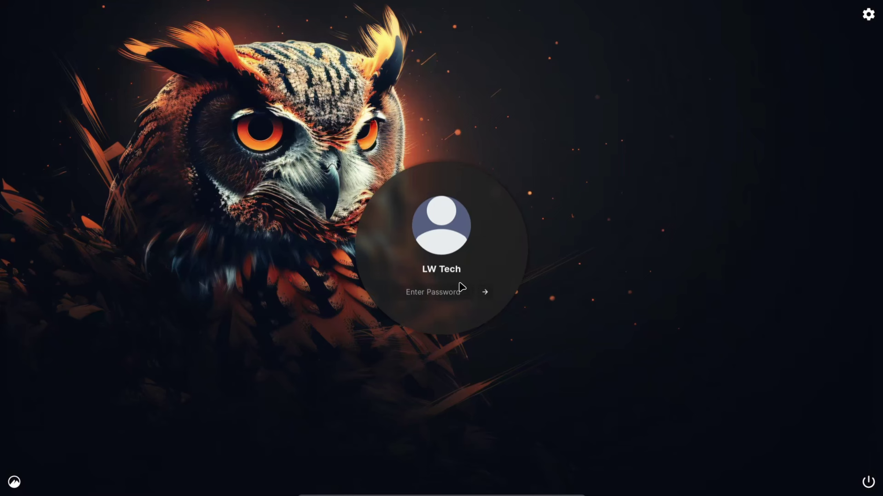
- Log in with the account password and bring up the application launcher
{"action": "type", "text": "••••"}
{"action": "key", "text": "Return"}
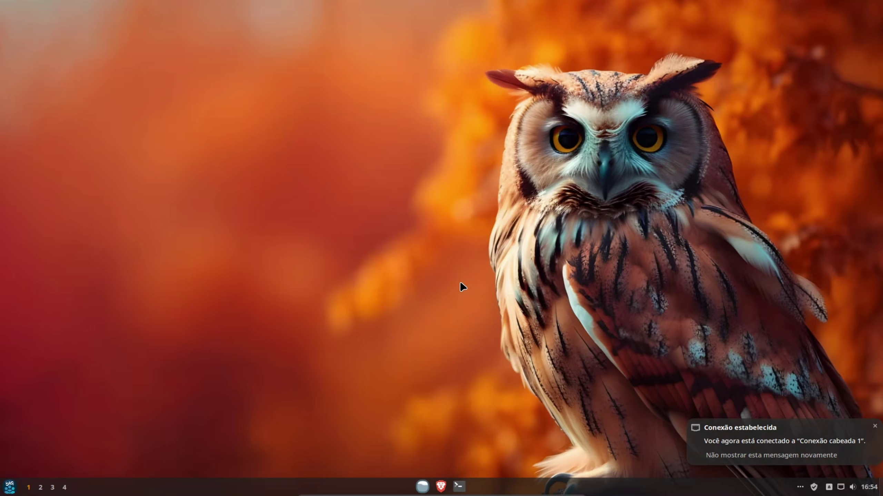
{"action": "left_click", "coordinate": [10, 487]}
- Dismiss the wired-connection notice and reopen the application launcher
{"action": "key", "text": "Escape"}
{"action": "left_click", "coordinate": [875, 429]}
{"action": "left_click", "coordinate": [9, 486]}
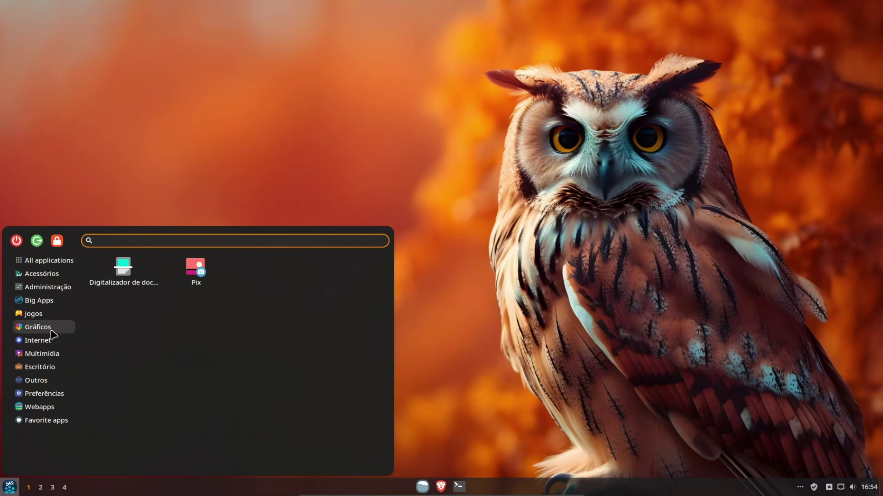
- Browse the launcher categories down to Preferências, scrolling its settings apps like Efeitos, Extensões and Temas
{"action": "mouse_move", "coordinate": [60, 306]}
{"action": "mouse_move", "coordinate": [55, 329]}
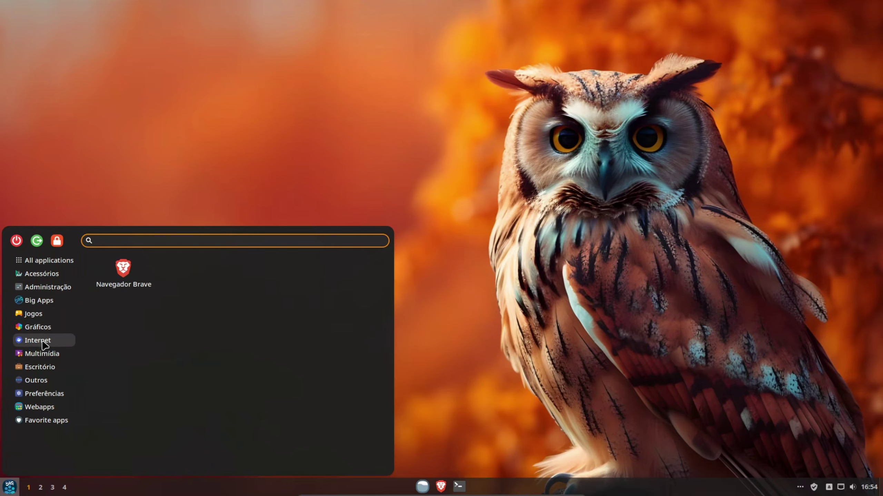
{"action": "mouse_move", "coordinate": [40, 359]}
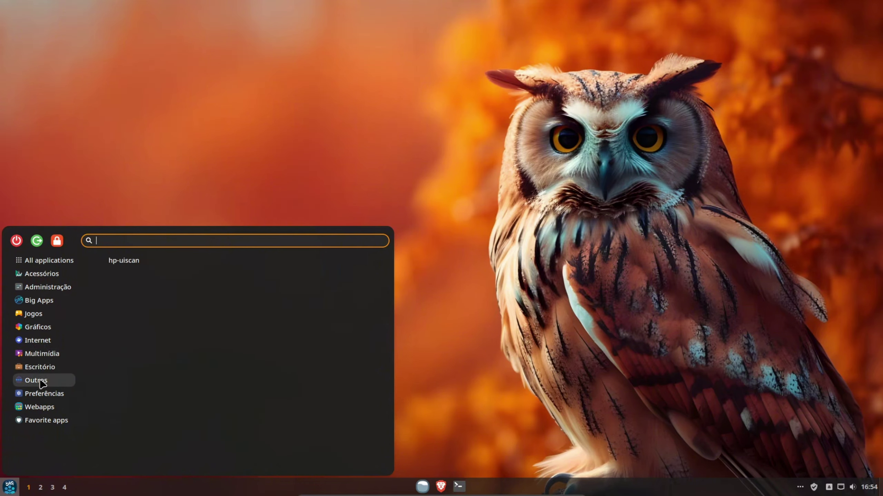
{"action": "mouse_move", "coordinate": [41, 393]}
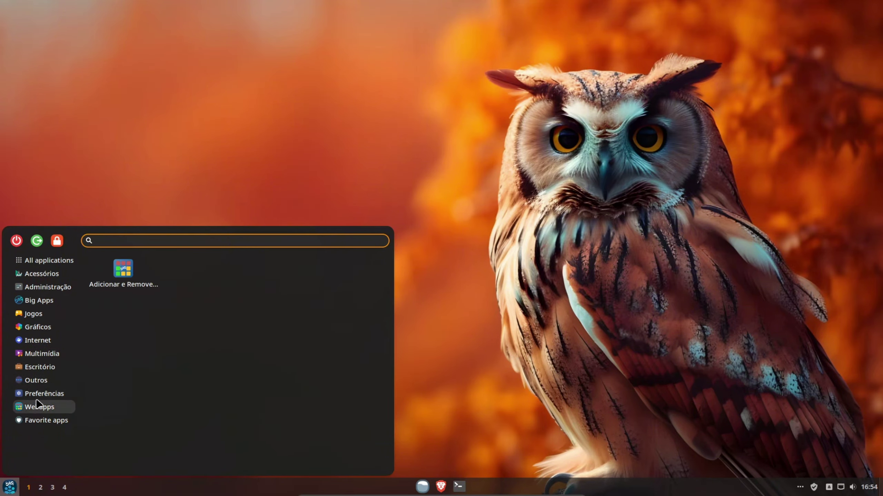
{"action": "scroll", "coordinate": [194, 369], "scroll_direction": "down", "scroll_amount": 3}
{"action": "scroll", "coordinate": [177, 362], "scroll_direction": "down", "scroll_amount": 2}
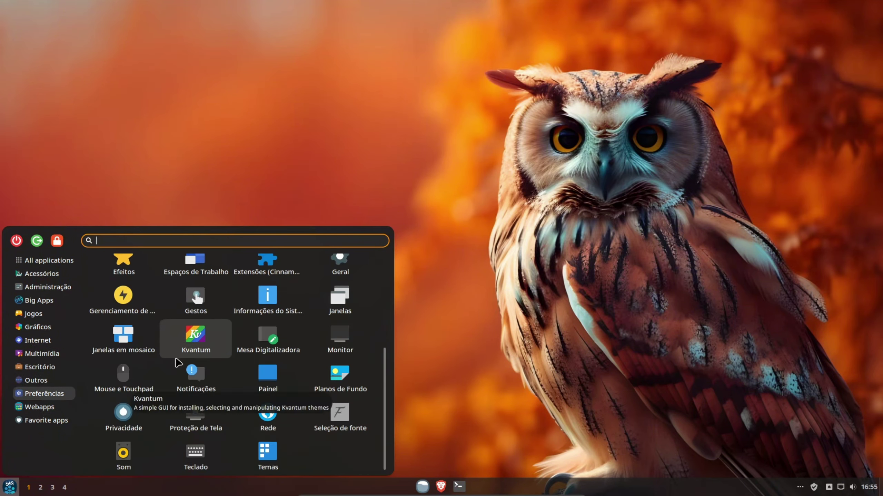
{"action": "scroll", "coordinate": [173, 361], "scroll_direction": "up", "scroll_amount": 2}
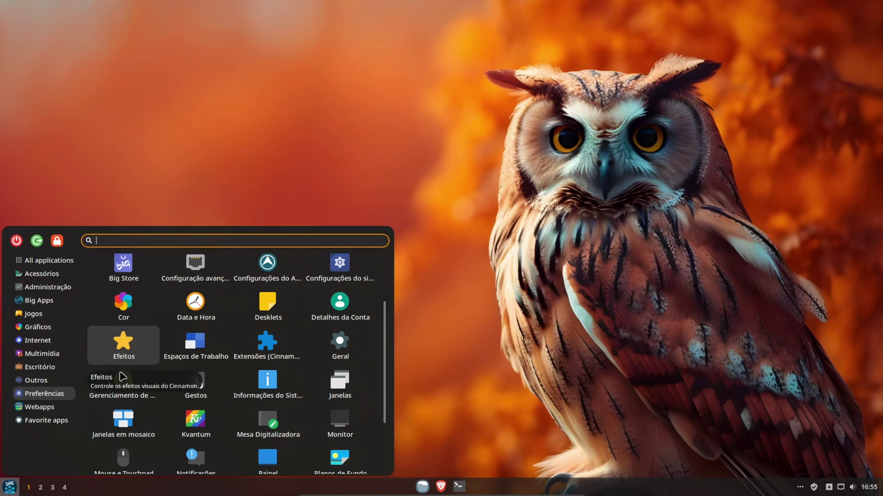
- Browse Extensões' Download list, select Painéis transparentes, then close the Extensions window
{"action": "left_click", "coordinate": [264, 353]}
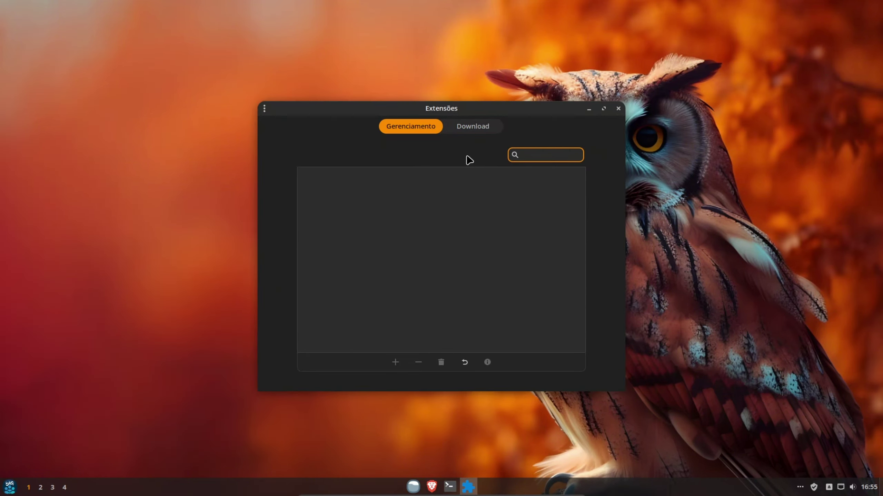
{"action": "left_click", "coordinate": [474, 129]}
{"action": "left_click", "coordinate": [414, 132]}
{"action": "left_click", "coordinate": [537, 155]}
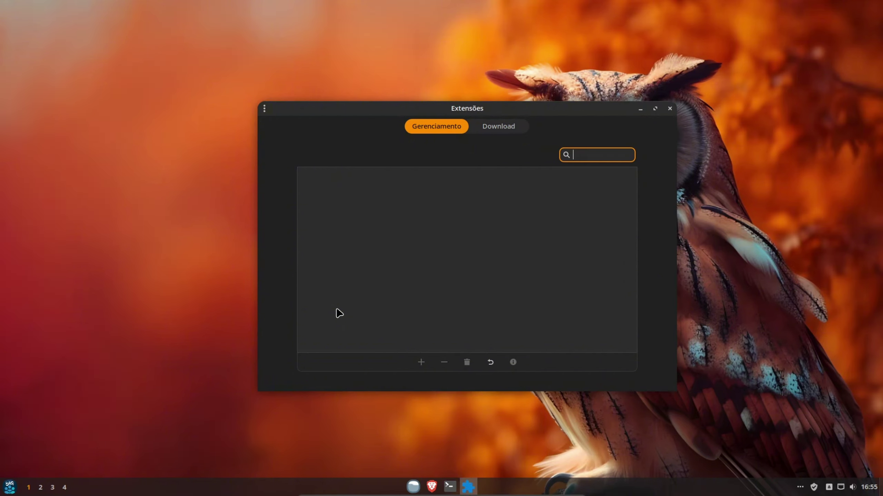
{"action": "left_click", "coordinate": [520, 131]}
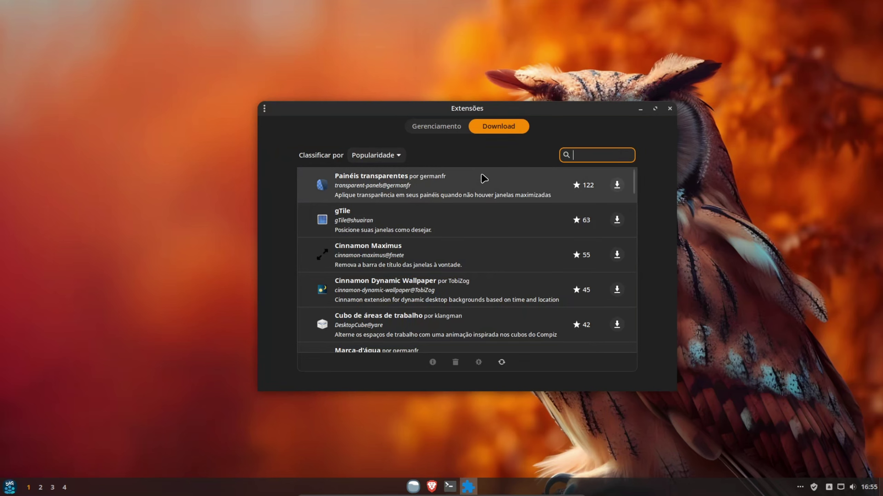
{"action": "left_click", "coordinate": [465, 184]}
{"action": "left_click", "coordinate": [670, 109]}
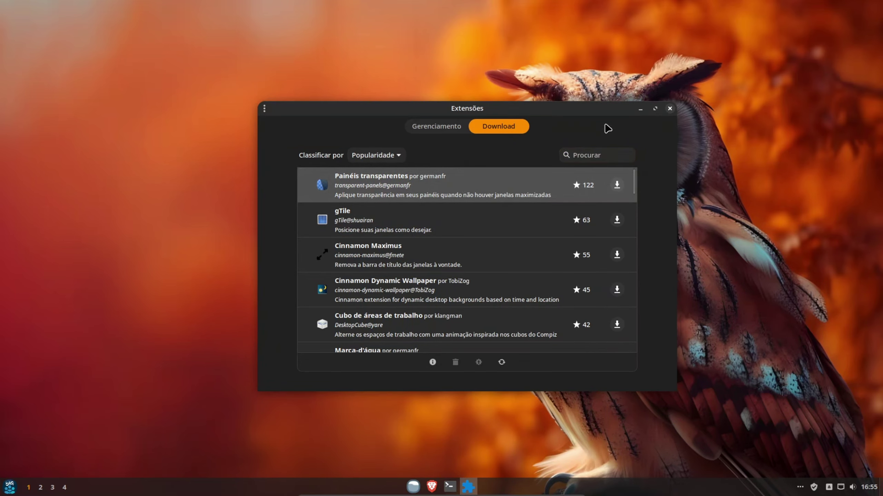
{"action": "key", "text": "super"}
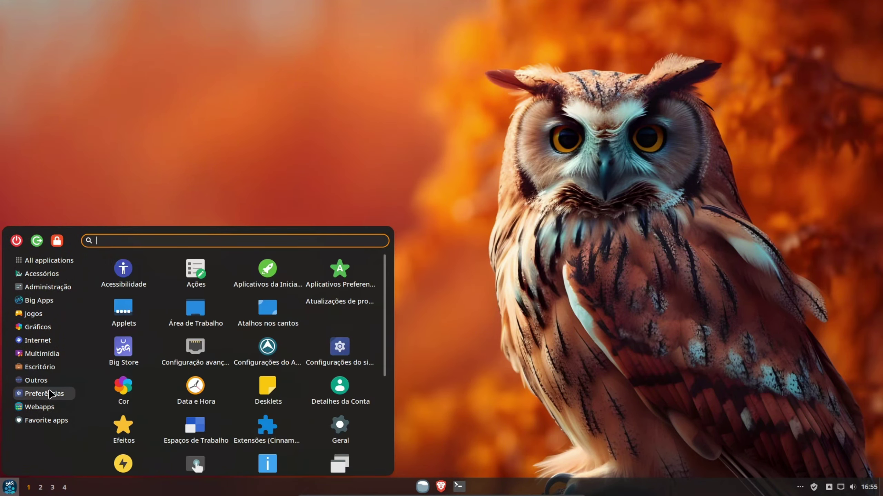
- Scroll down the Preferências apps and launch Planos de Fundo
{"action": "scroll", "coordinate": [209, 388], "scroll_direction": "down", "scroll_amount": 3}
{"action": "scroll", "coordinate": [212, 387], "scroll_direction": "down", "scroll_amount": 1}
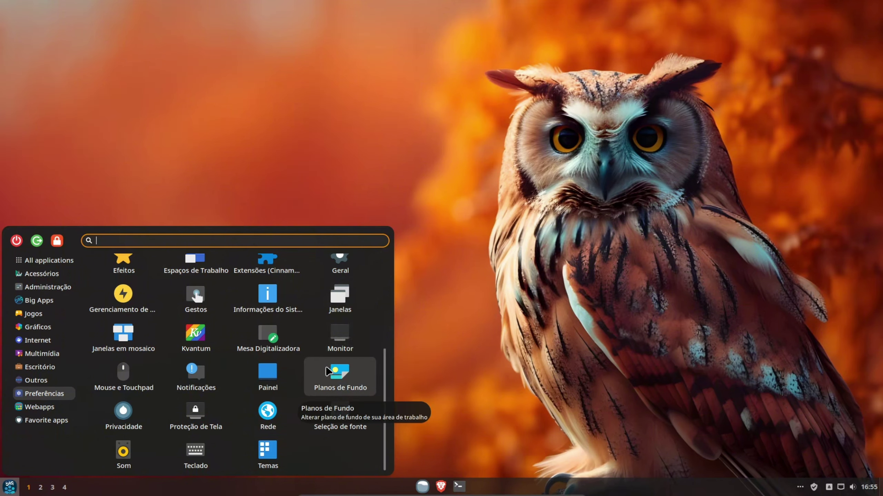
{"action": "left_click", "coordinate": [343, 375]}
- Show the community wallpaper collection in Backgrounds and reposition the window
{"action": "left_click", "coordinate": [5, 494]}
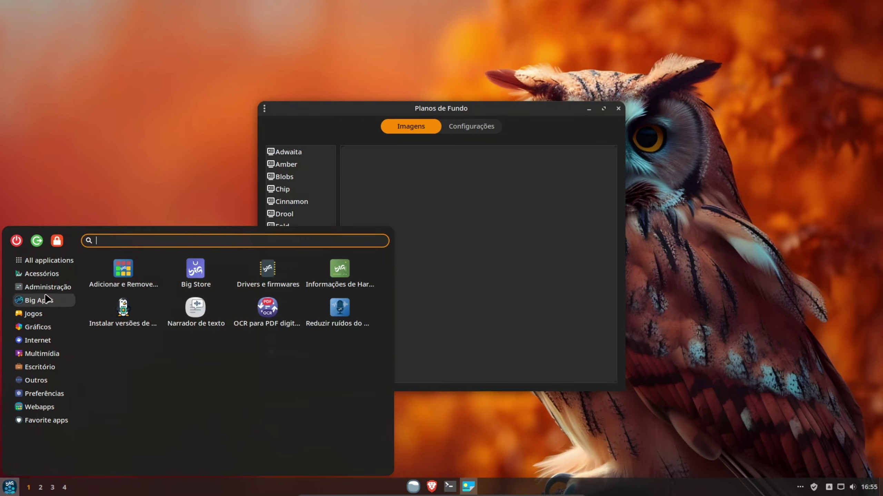
{"action": "mouse_move", "coordinate": [46, 291]}
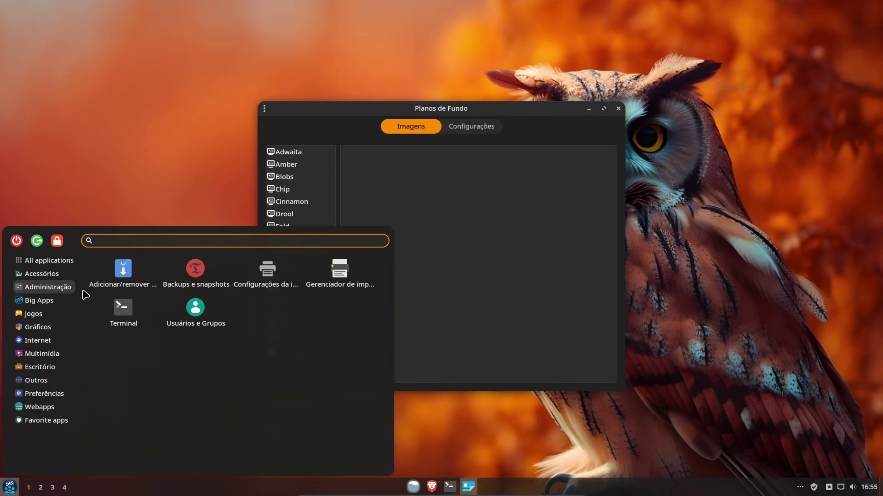
{"action": "left_click", "coordinate": [124, 278]}
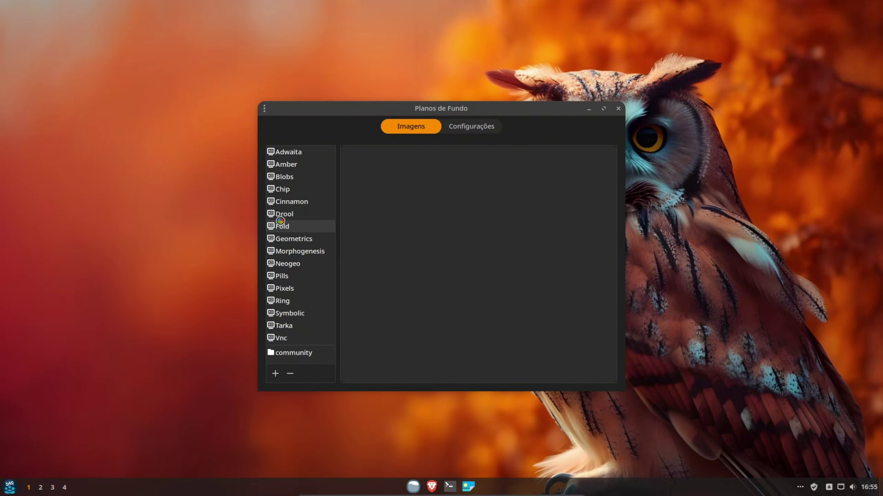
{"action": "left_click", "coordinate": [316, 206]}
{"action": "left_click_drag", "start_coordinate": [445, 109], "coordinate": [645, 128]}
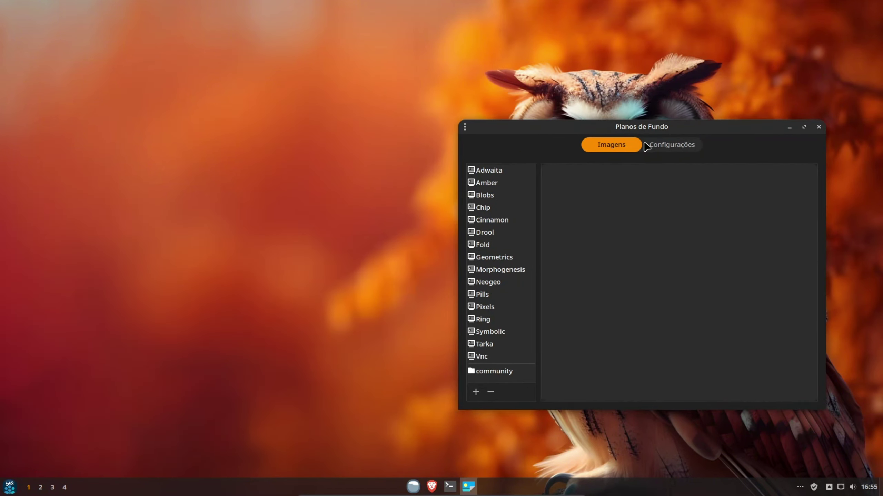
{"action": "left_click", "coordinate": [496, 375]}
{"action": "left_click_drag", "start_coordinate": [670, 141], "coordinate": [654, 85]}
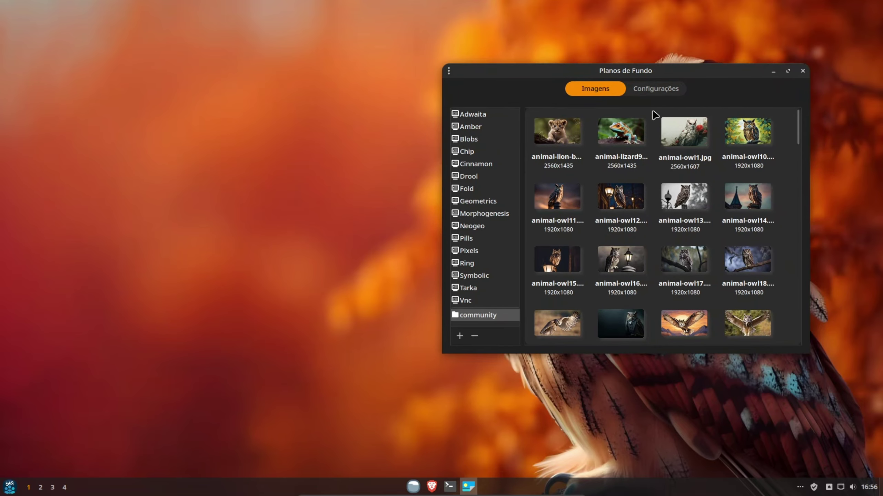
- Set animal-owl2 as wallpaper, then switch to the purple painted owl animal-owl23
{"action": "scroll", "coordinate": [641, 167], "scroll_direction": "down", "scroll_amount": 5}
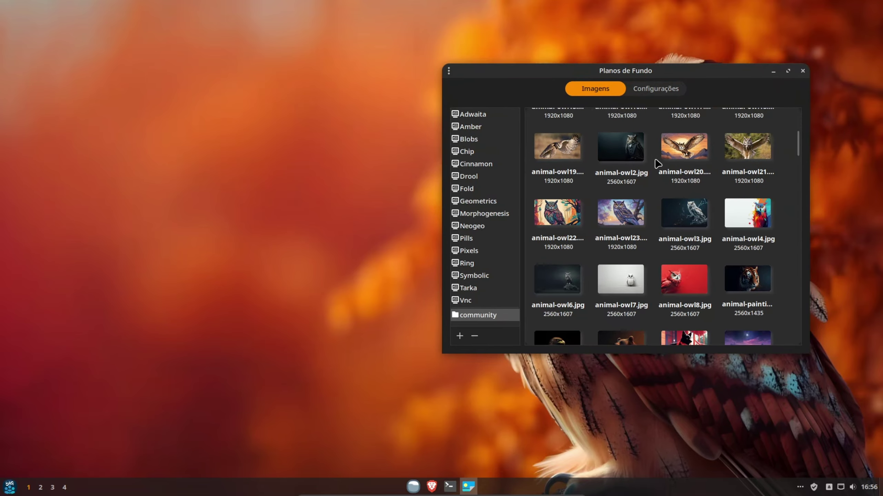
{"action": "left_click", "coordinate": [647, 163]}
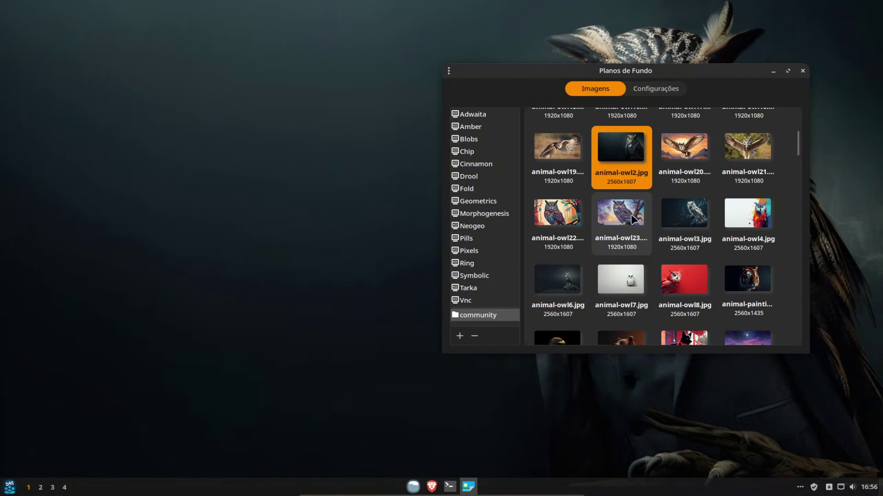
{"action": "left_click", "coordinate": [631, 215]}
- Scroll through the remaining community wallpapers, then minimize and restore the settings window
{"action": "scroll", "coordinate": [574, 278], "scroll_direction": "down", "scroll_amount": 2}
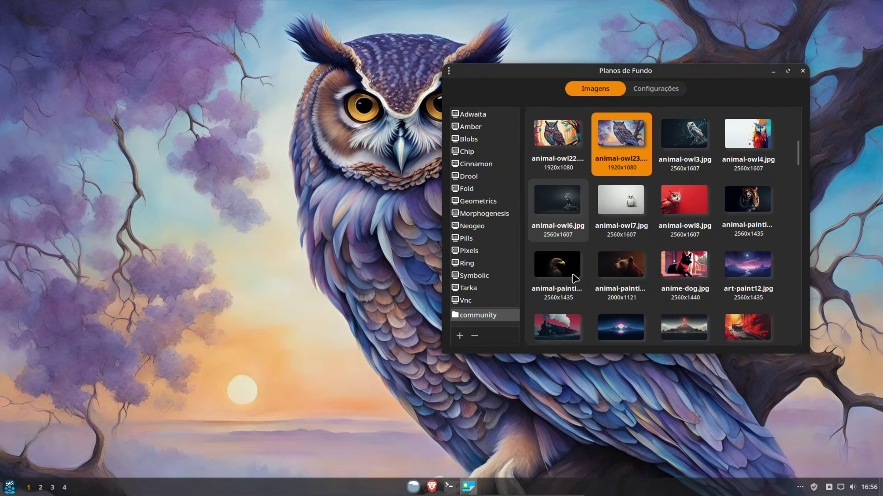
{"action": "scroll", "coordinate": [574, 279], "scroll_direction": "down", "scroll_amount": 2}
{"action": "scroll", "coordinate": [576, 277], "scroll_direction": "down", "scroll_amount": 2}
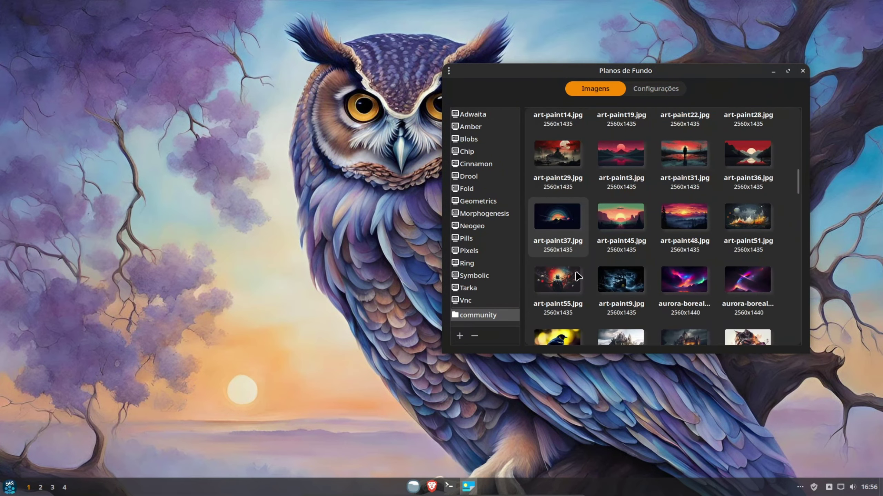
{"action": "scroll", "coordinate": [577, 278], "scroll_direction": "down", "scroll_amount": 1}
{"action": "scroll", "coordinate": [577, 278], "scroll_direction": "down", "scroll_amount": 3}
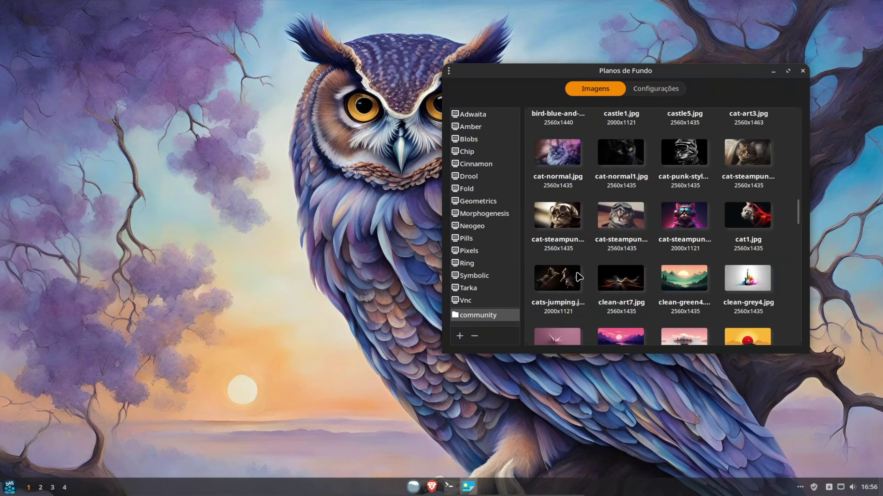
{"action": "scroll", "coordinate": [578, 277], "scroll_direction": "down", "scroll_amount": 7}
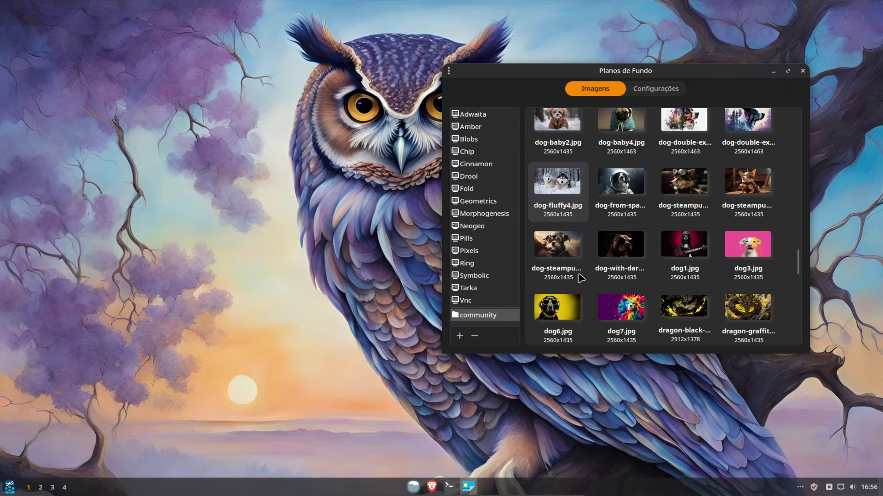
{"action": "scroll", "coordinate": [578, 274], "scroll_direction": "down", "scroll_amount": 5}
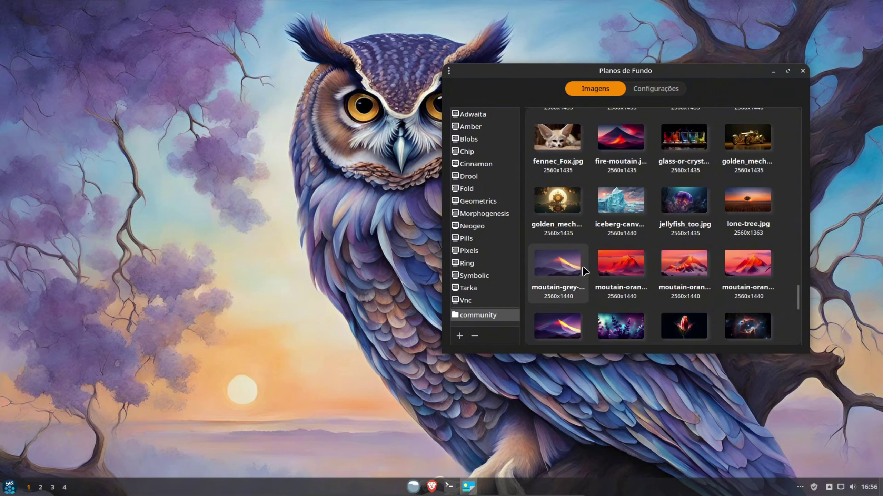
{"action": "scroll", "coordinate": [583, 271], "scroll_direction": "down", "scroll_amount": 5}
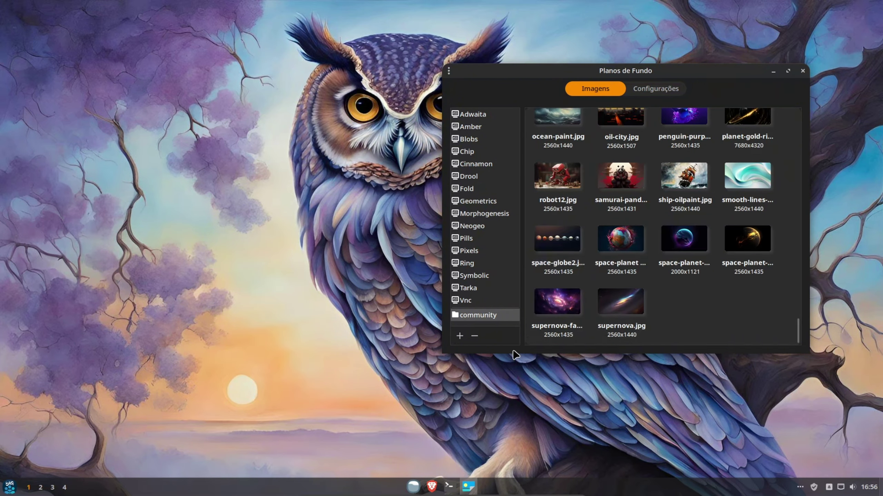
{"action": "left_click", "coordinate": [468, 486]}
{"action": "left_click", "coordinate": [468, 486]}
- Close the wallpaper settings and launch Temas from the Preferências menu
{"action": "left_click", "coordinate": [802, 71]}
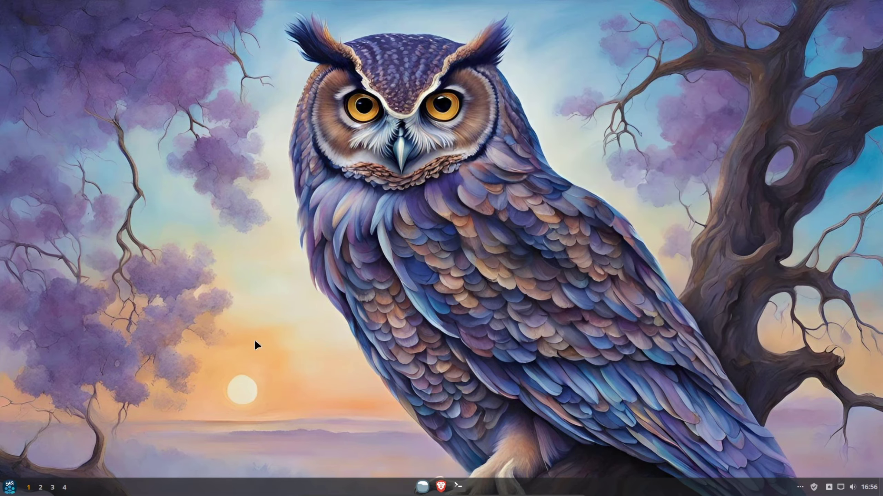
{"action": "left_click", "coordinate": [10, 487]}
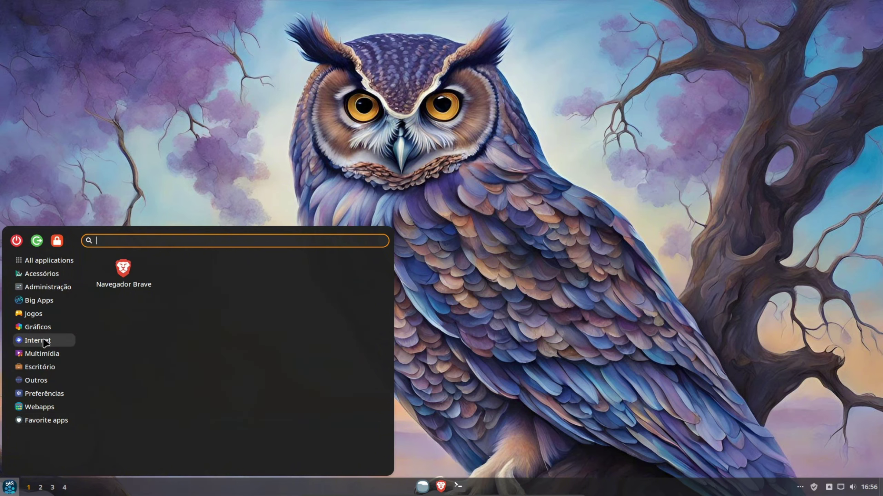
{"action": "mouse_move", "coordinate": [46, 400]}
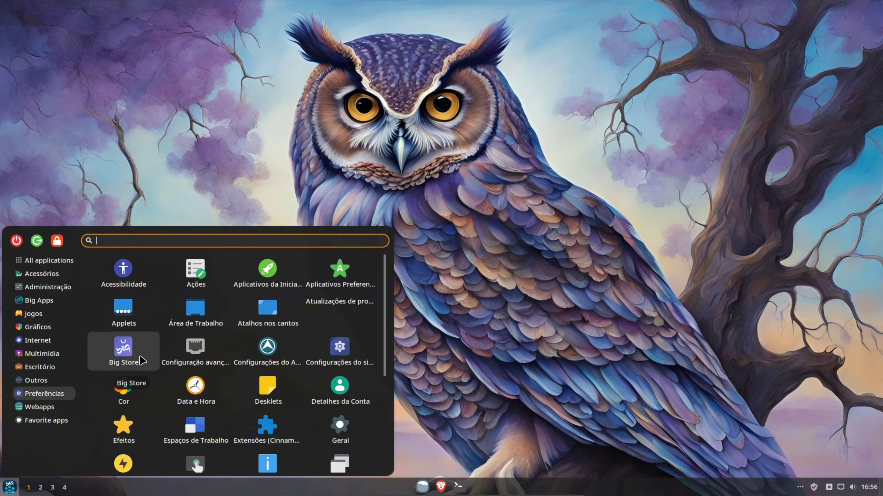
{"action": "scroll", "coordinate": [147, 363], "scroll_direction": "down", "scroll_amount": 4}
{"action": "scroll", "coordinate": [167, 359], "scroll_direction": "down", "scroll_amount": 1}
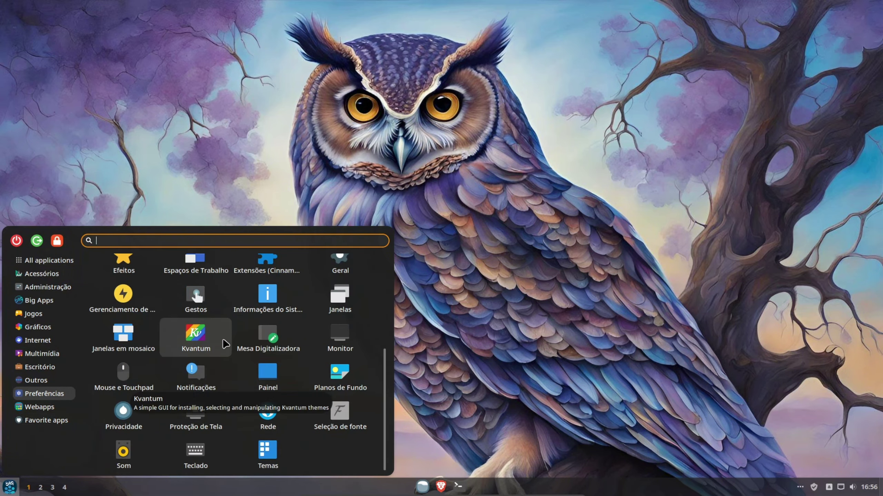
{"action": "left_click", "coordinate": [267, 452]}
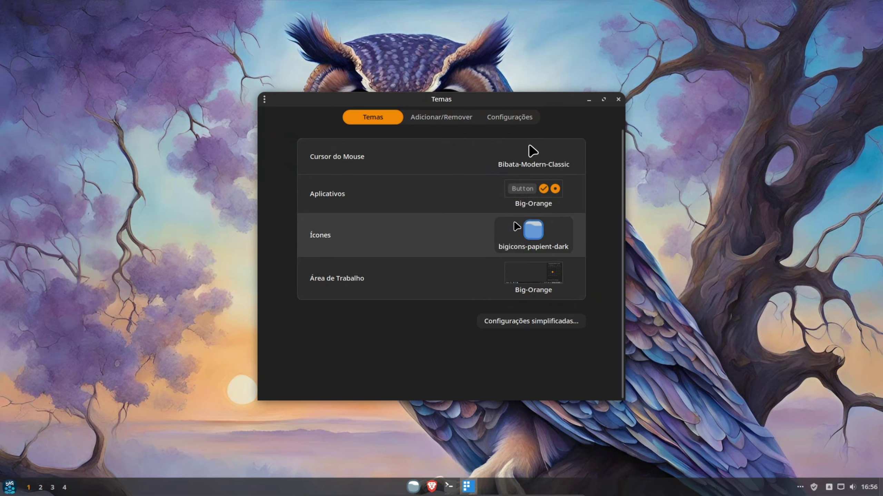
- In Temas' Configurações tab, set Modo escuro to Prefira o modo escuro and close the window
{"action": "left_click", "coordinate": [441, 120]}
{"action": "left_click", "coordinate": [502, 119]}
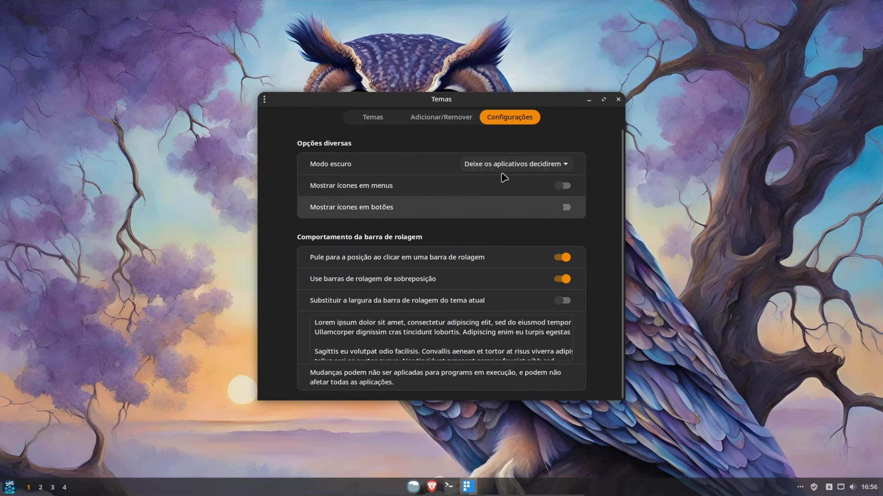
{"action": "left_click", "coordinate": [553, 169]}
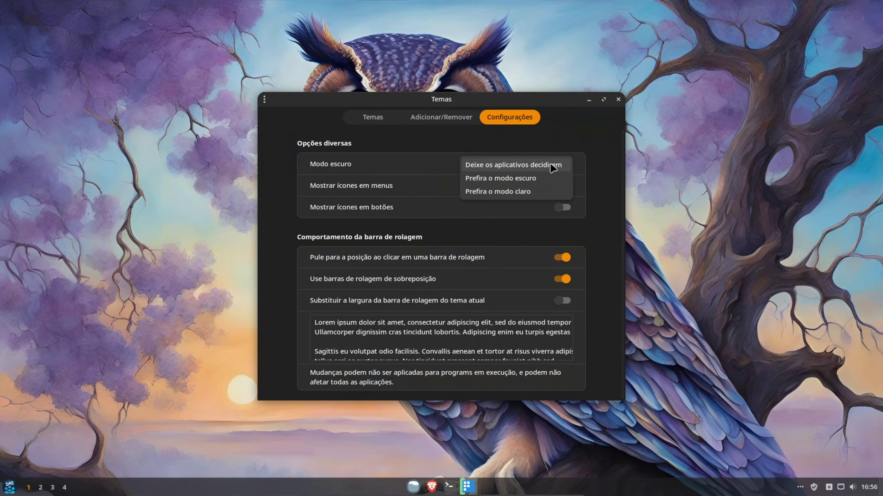
{"action": "left_click", "coordinate": [510, 178]}
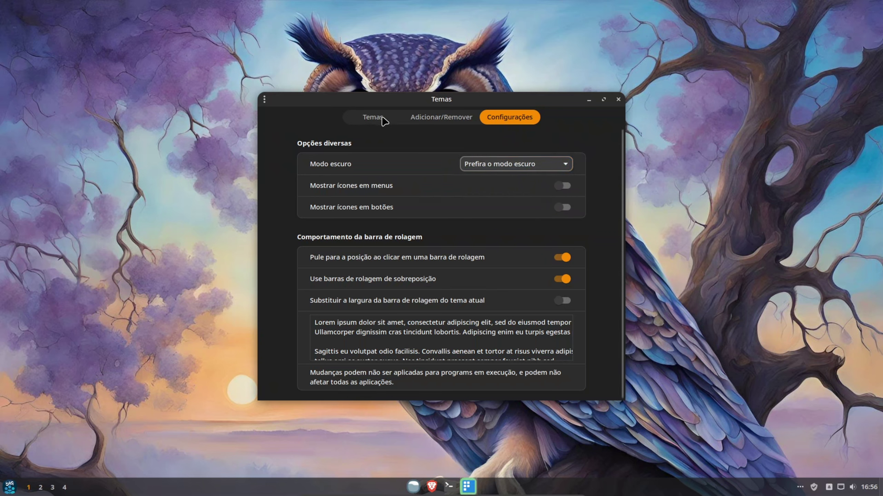
{"action": "scroll", "coordinate": [384, 121], "scroll_direction": "up", "scroll_amount": 1}
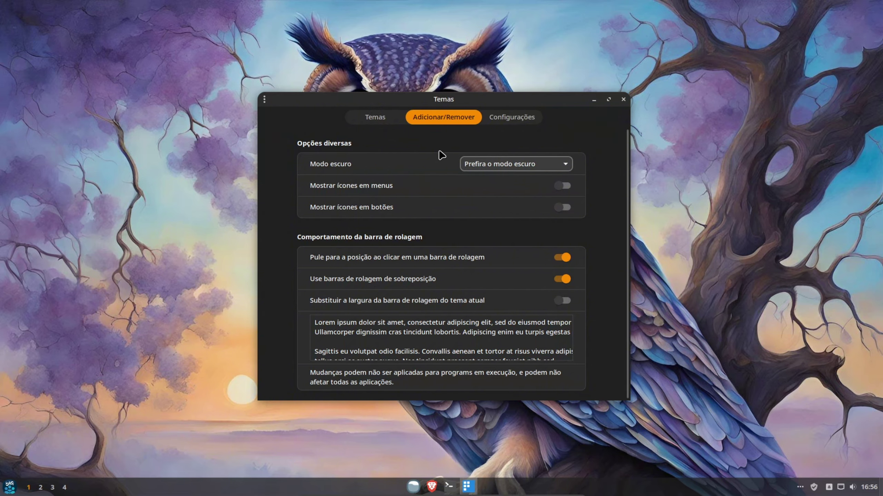
{"action": "scroll", "coordinate": [442, 154], "scroll_direction": "up", "scroll_amount": 1}
{"action": "left_click", "coordinate": [622, 100]}
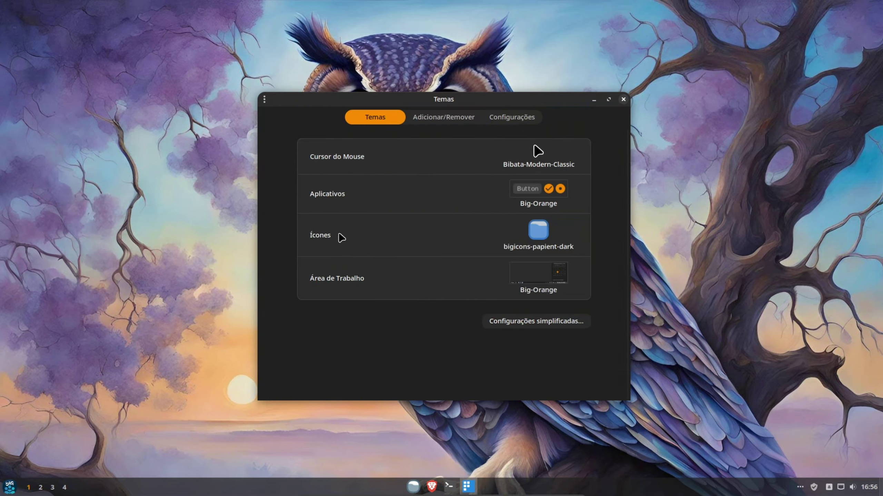
- Launch Big Store from the Preferências category
{"action": "left_click", "coordinate": [10, 488]}
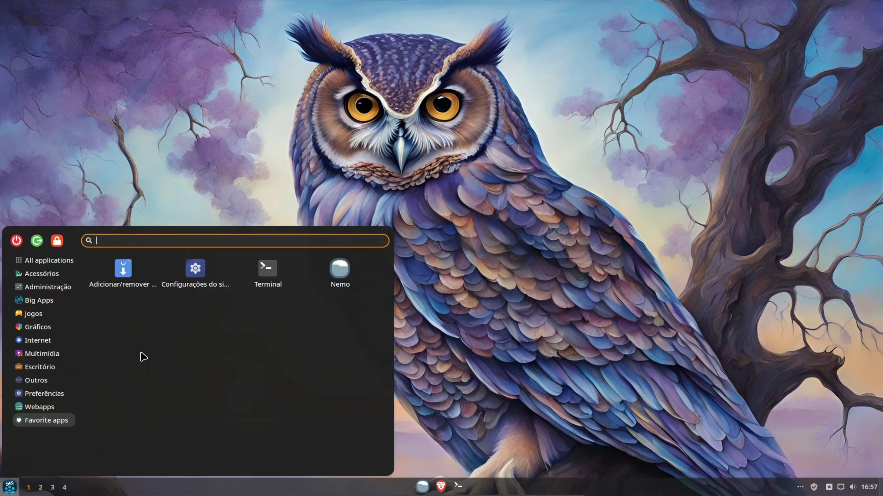
{"action": "mouse_move", "coordinate": [44, 394]}
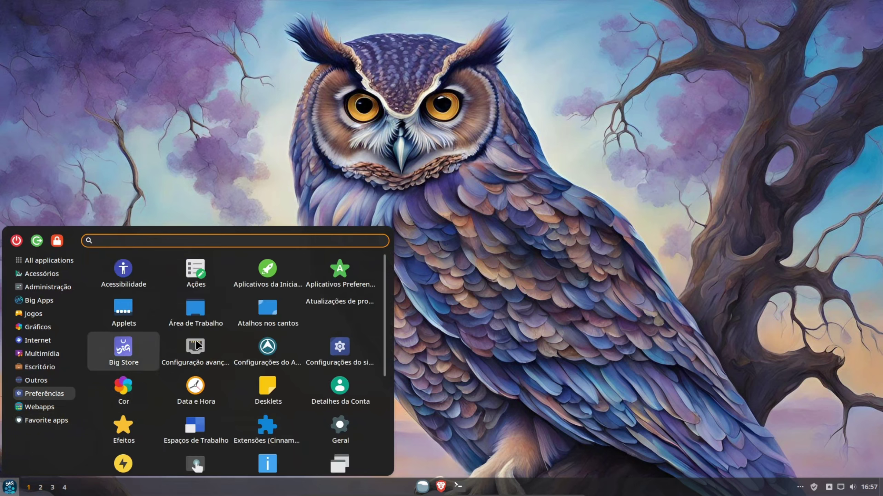
{"action": "scroll", "coordinate": [322, 311], "scroll_direction": "down", "scroll_amount": 5}
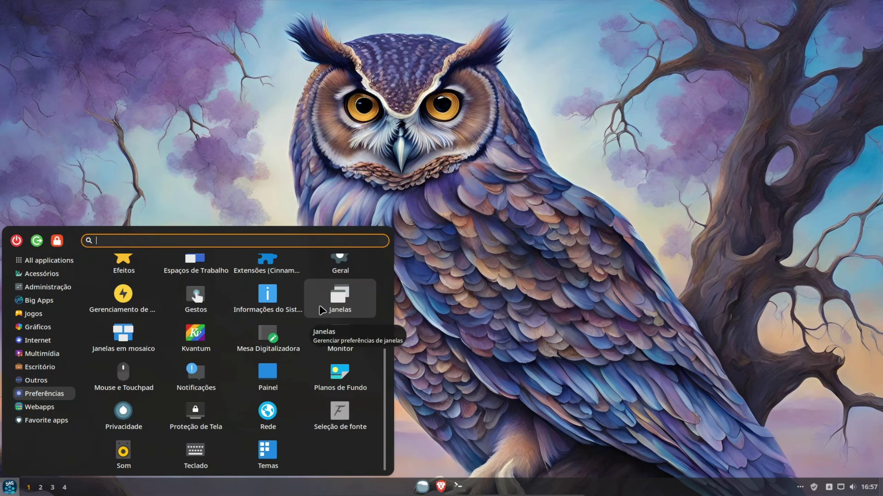
{"action": "scroll", "coordinate": [322, 311], "scroll_direction": "up", "scroll_amount": 5}
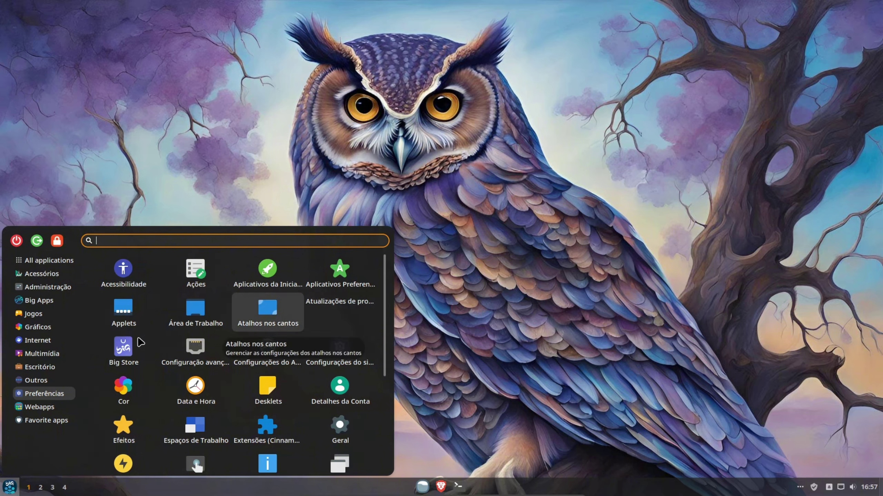
{"action": "mouse_move", "coordinate": [40, 367]}
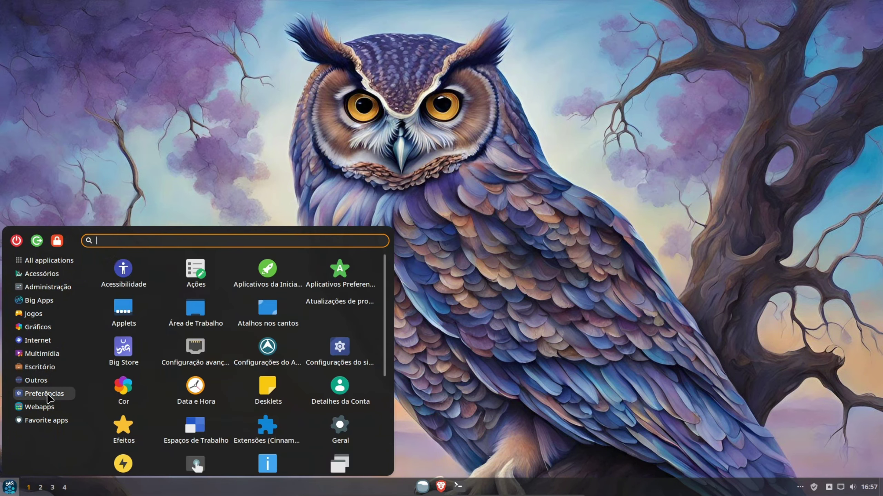
{"action": "left_click", "coordinate": [123, 355]}
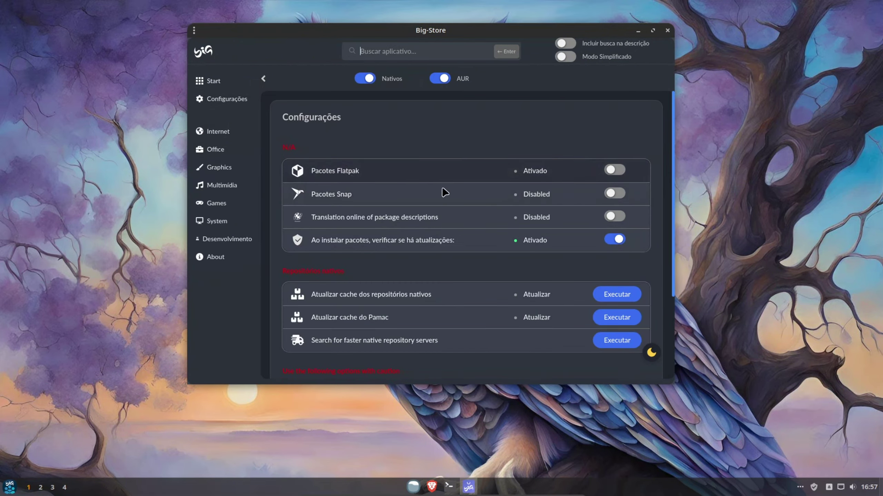
- Run a repository maintenance task, which reports Pacman busy, then close Big Store
{"action": "mouse_move", "coordinate": [620, 174]}
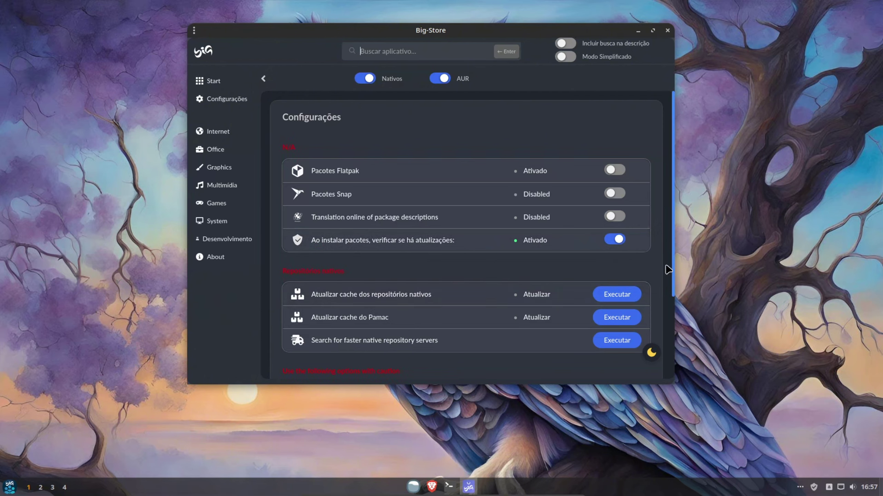
{"action": "left_click", "coordinate": [622, 295]}
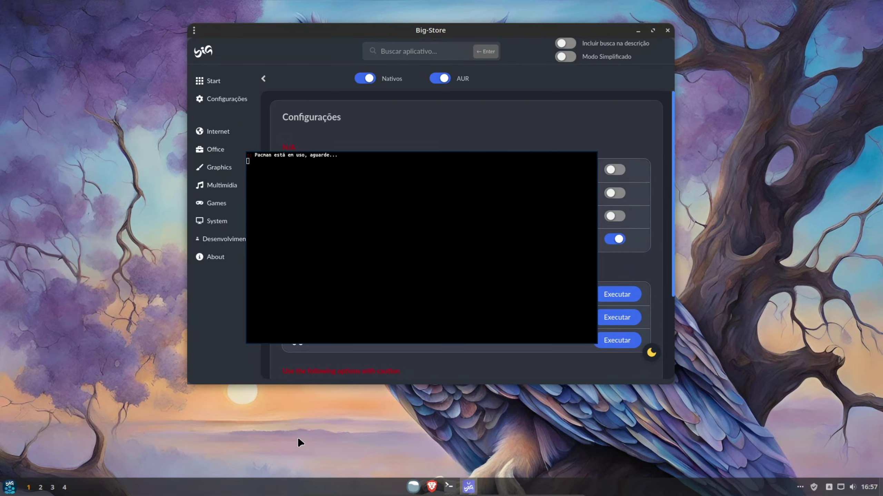
{"action": "left_click", "coordinate": [8, 487]}
{"action": "left_click", "coordinate": [432, 37]}
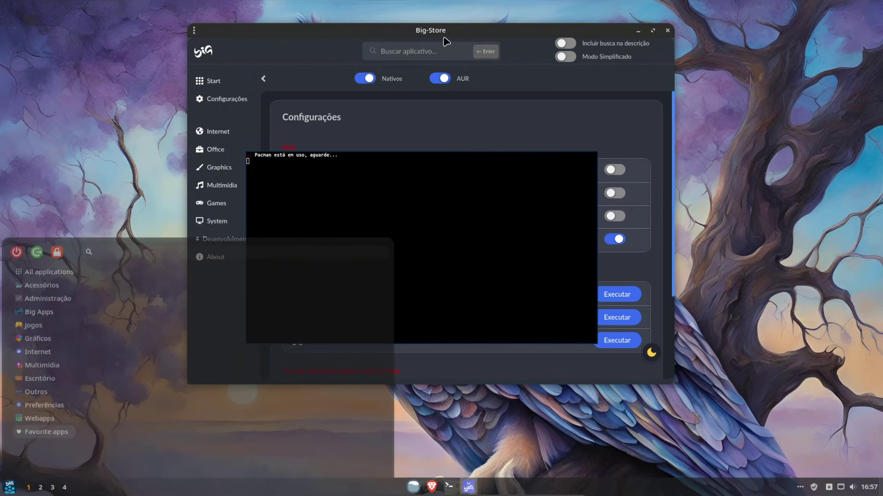
{"action": "left_click_drag", "start_coordinate": [432, 37], "coordinate": [406, 80]}
{"action": "left_click", "coordinate": [643, 74]}
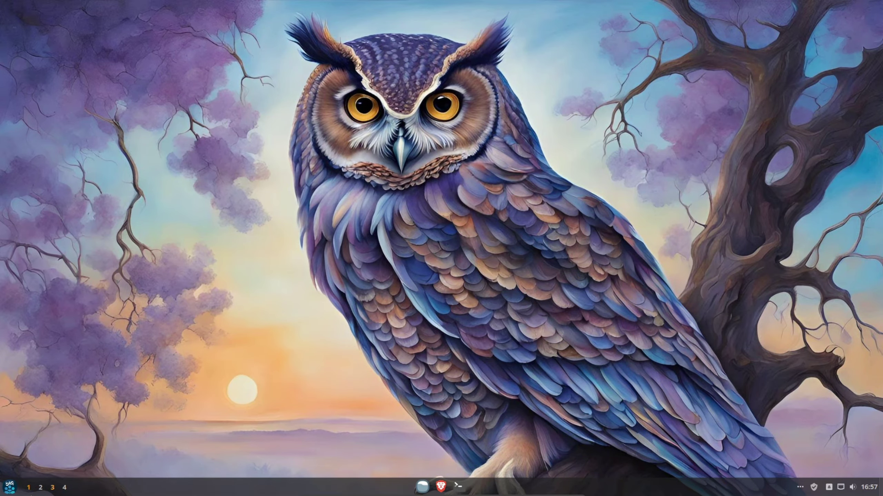
- Search 'pa' in the menu, clear it, and launch the add/remove programs tool
{"action": "left_click", "coordinate": [9, 487]}
{"action": "type", "text": "pa"}
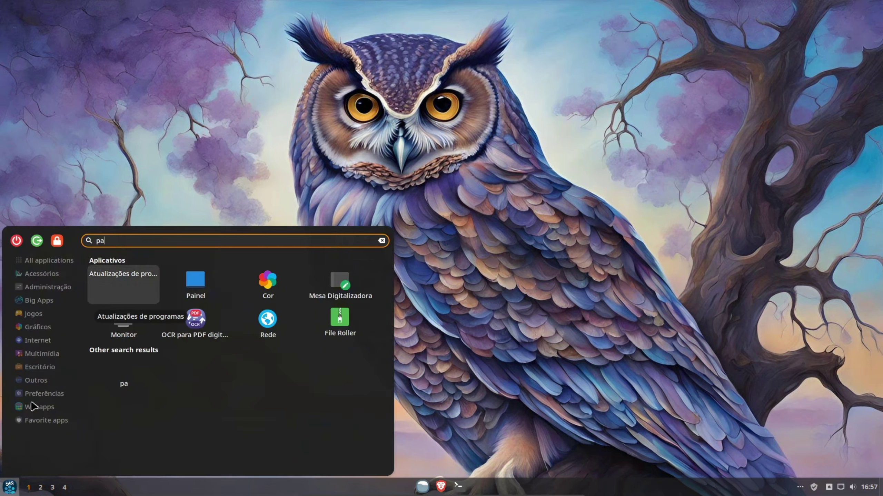
{"action": "key", "text": "BackSpace"}
{"action": "key", "text": "BackSpace"}
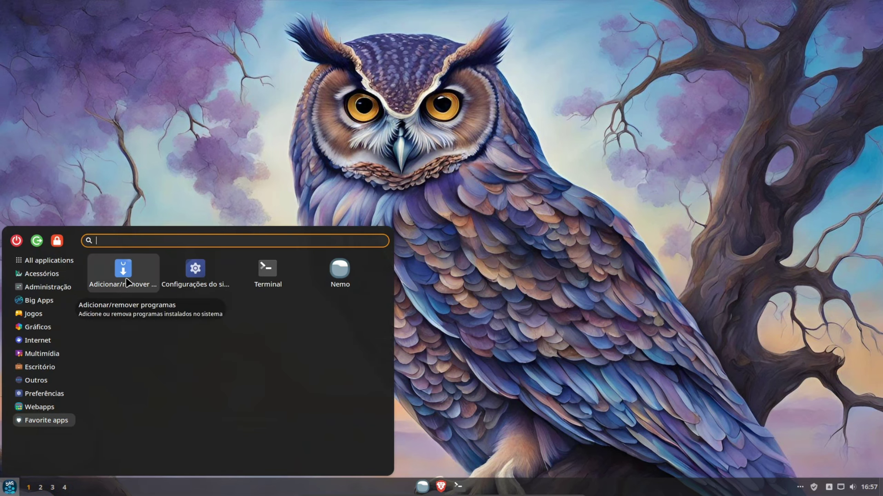
{"action": "left_click", "coordinate": [126, 278]}
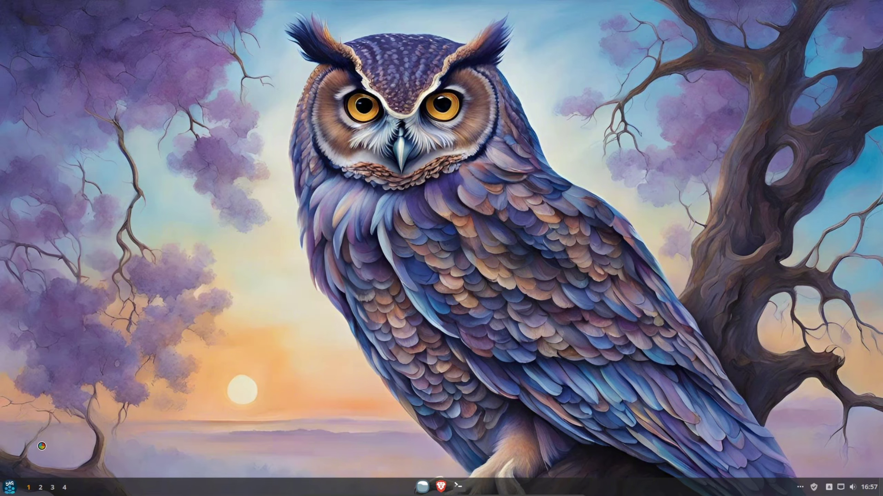
- Scroll through the Preferências settings apps and open Applets
{"action": "left_click", "coordinate": [9, 487]}
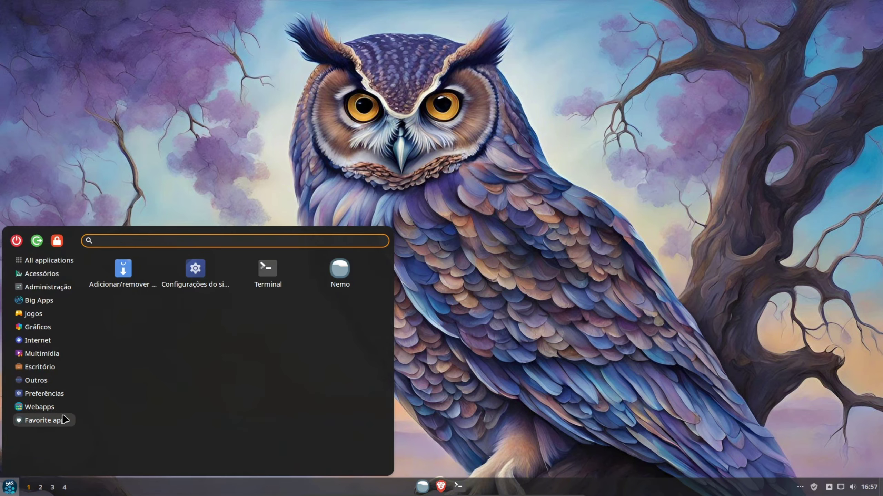
{"action": "mouse_move", "coordinate": [45, 413]}
{"action": "mouse_move", "coordinate": [49, 396]}
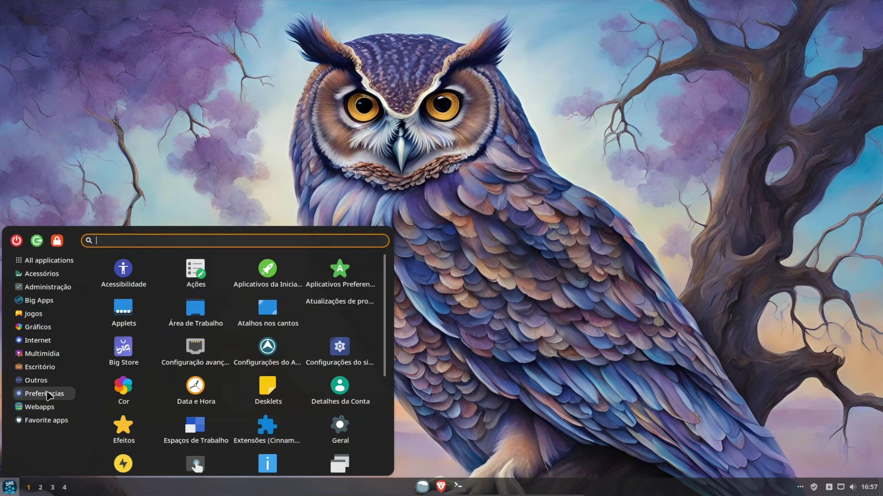
{"action": "scroll", "coordinate": [236, 355], "scroll_direction": "down", "scroll_amount": 3}
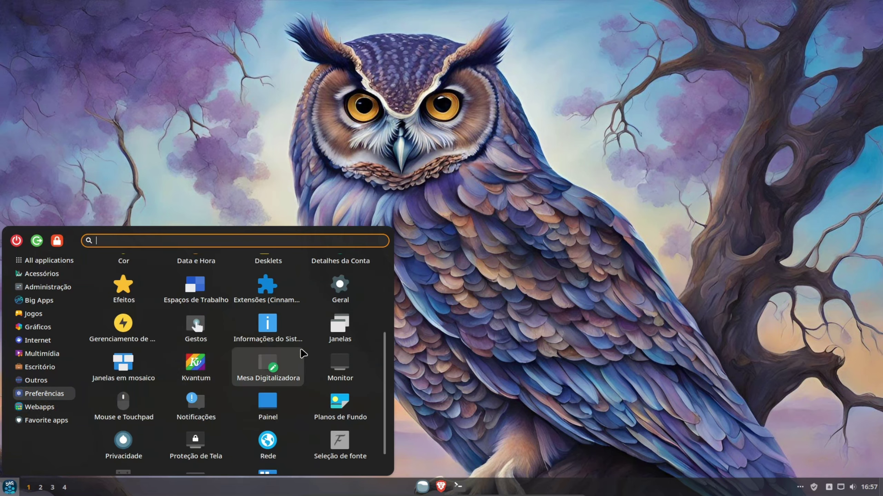
{"action": "scroll", "coordinate": [301, 355], "scroll_direction": "down", "scroll_amount": 1}
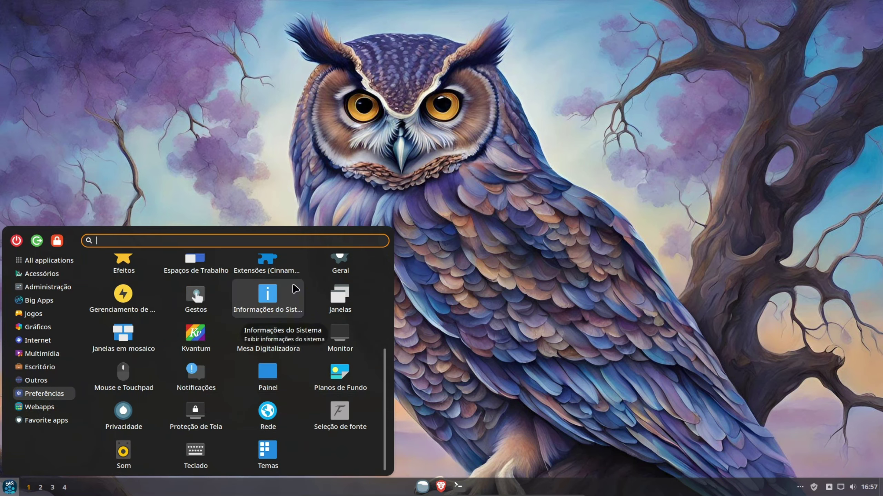
{"action": "scroll", "coordinate": [296, 289], "scroll_direction": "up", "scroll_amount": 4}
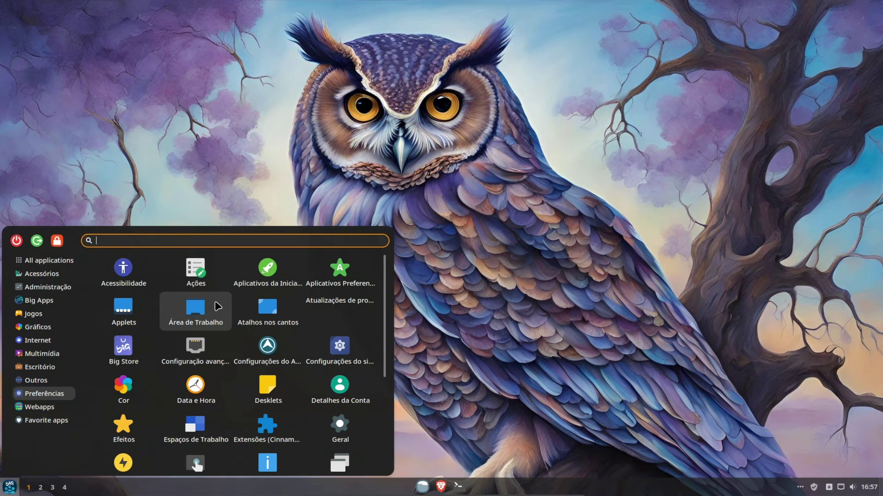
{"action": "left_click", "coordinate": [123, 307]}
- Review the Applets window, preview all four workspaces, return to workspace 1, and close Applets
{"action": "left_click", "coordinate": [10, 487]}
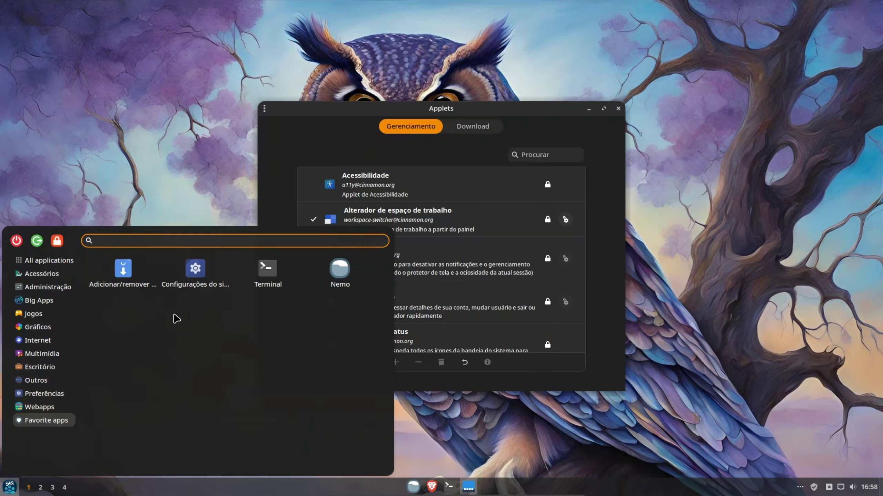
{"action": "left_click", "coordinate": [455, 170]}
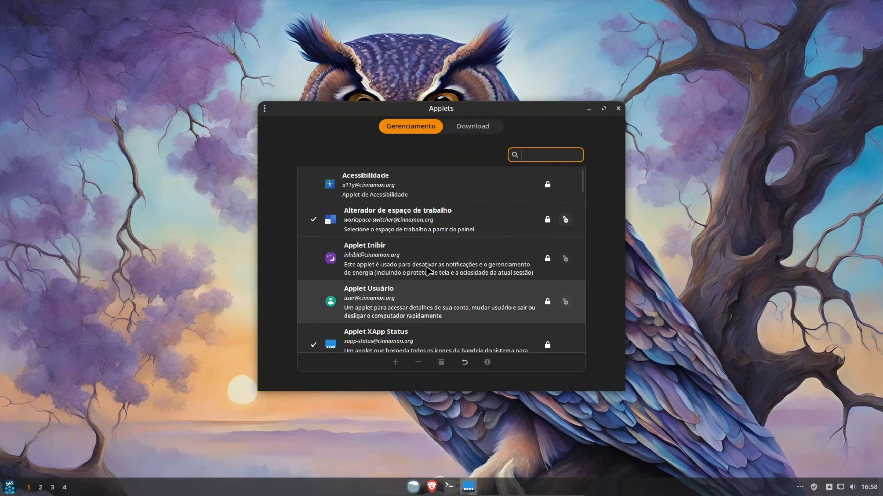
{"action": "left_click", "coordinate": [799, 488]}
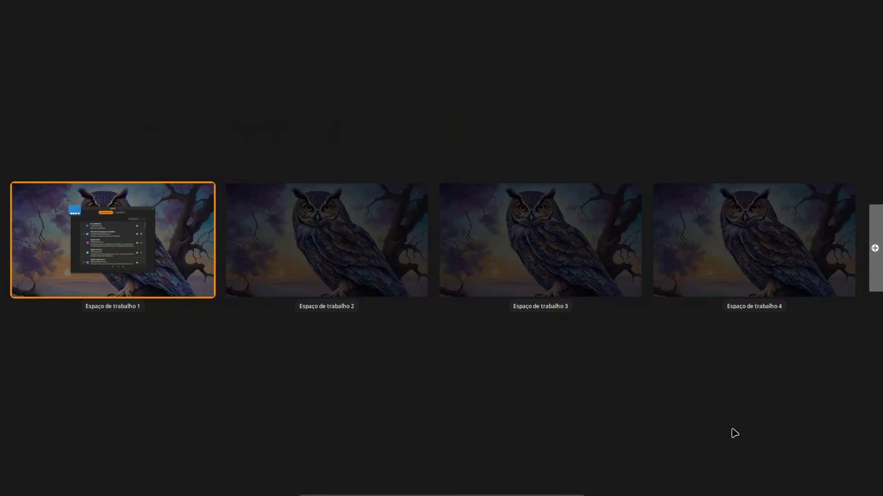
{"action": "left_click", "coordinate": [193, 232]}
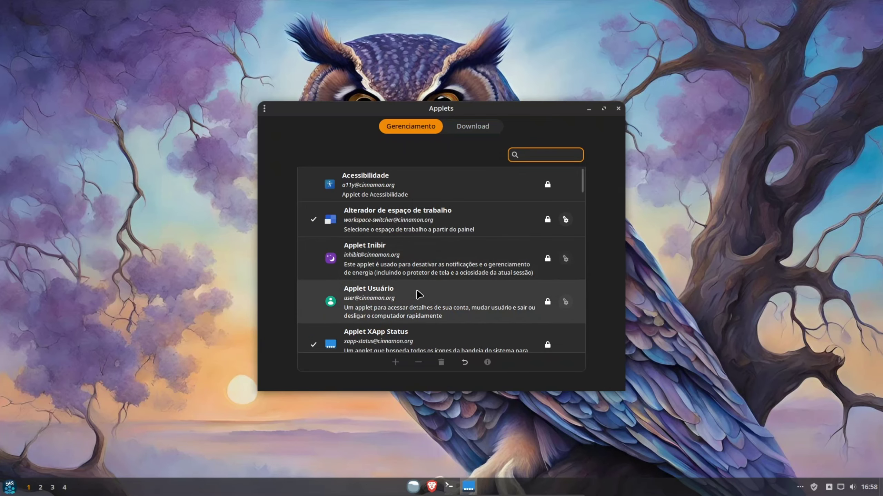
{"action": "left_click", "coordinate": [618, 109]}
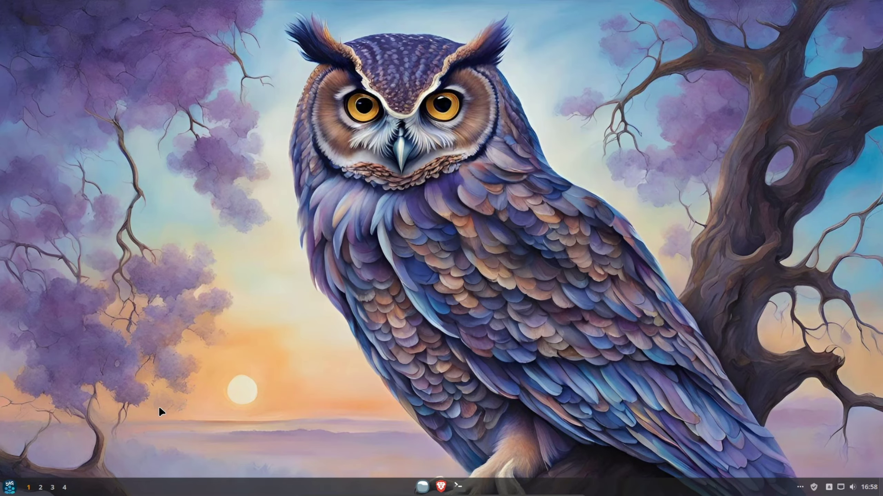
{"action": "left_click", "coordinate": [10, 488]}
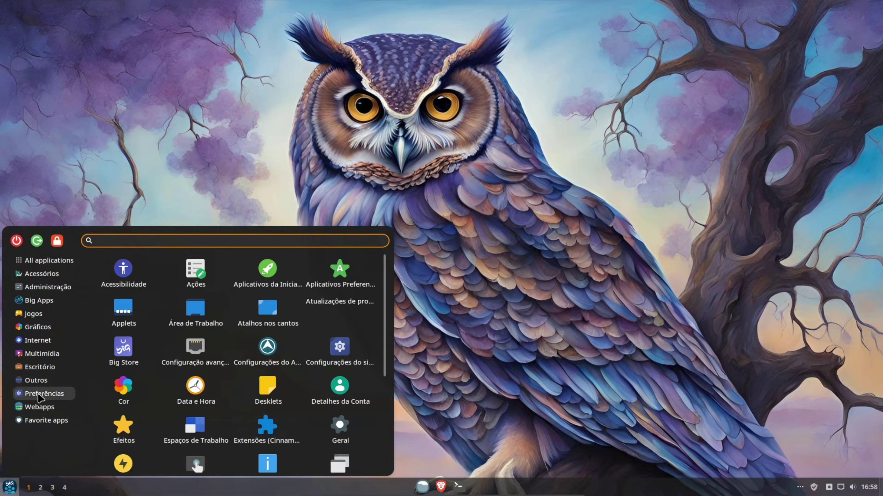
{"action": "scroll", "coordinate": [193, 347], "scroll_direction": "down", "scroll_amount": 5}
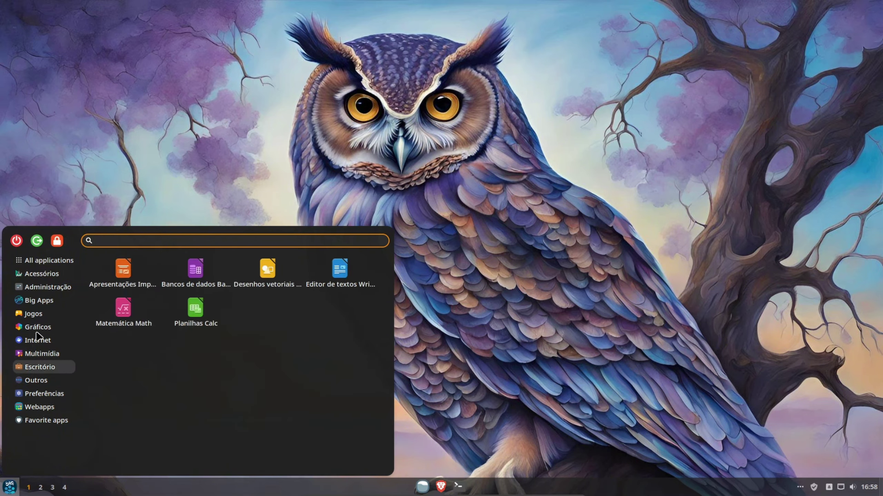
{"action": "mouse_move", "coordinate": [46, 302]}
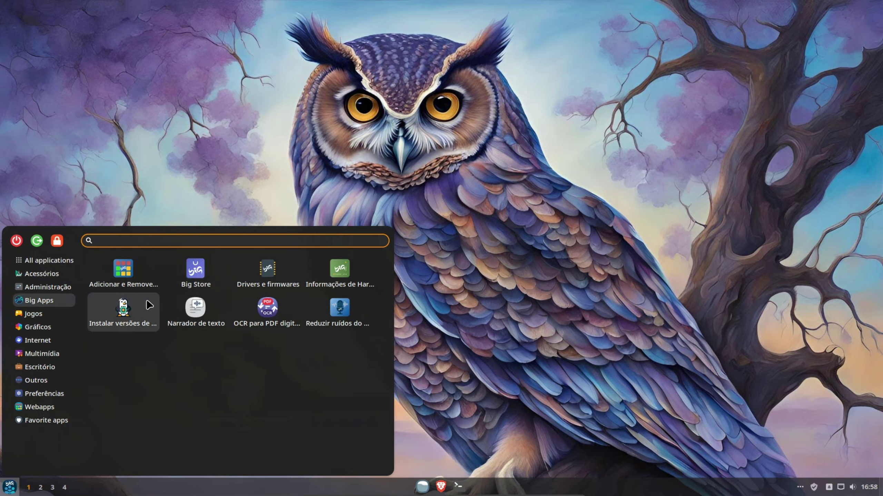
{"action": "left_click", "coordinate": [118, 319]}
{"action": "left_click", "coordinate": [9, 487]}
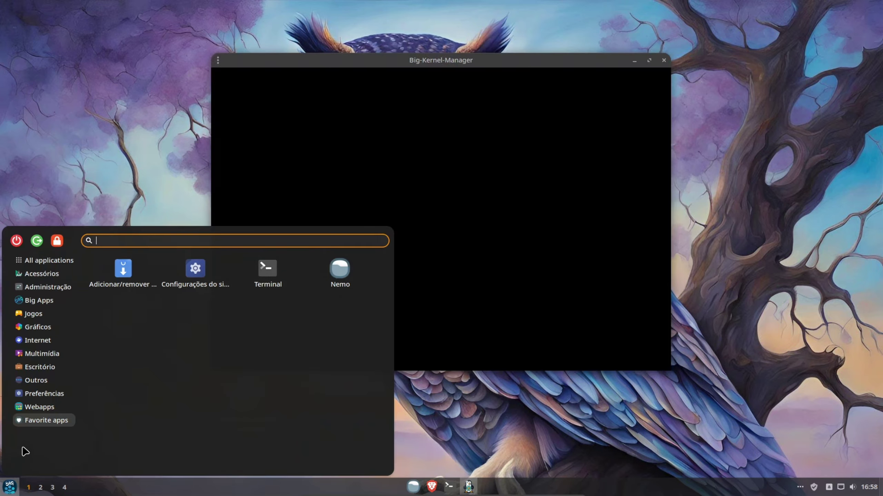
{"action": "mouse_move", "coordinate": [37, 311]}
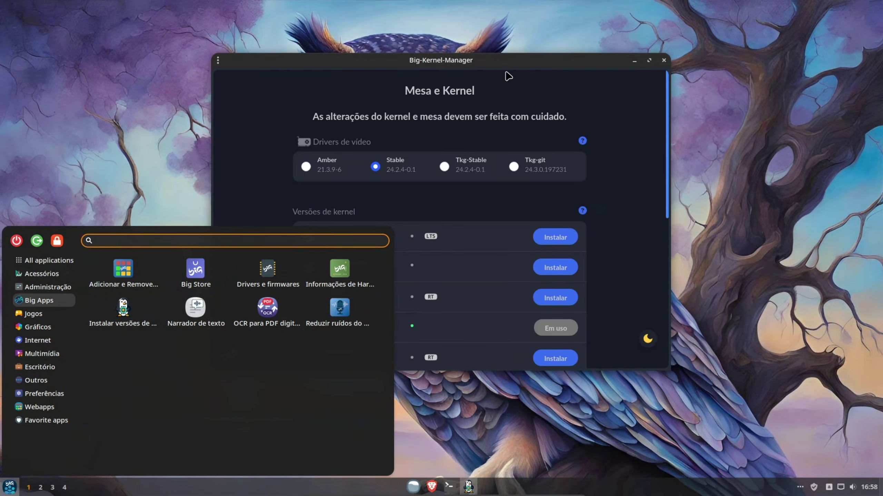
{"action": "left_click", "coordinate": [509, 74]}
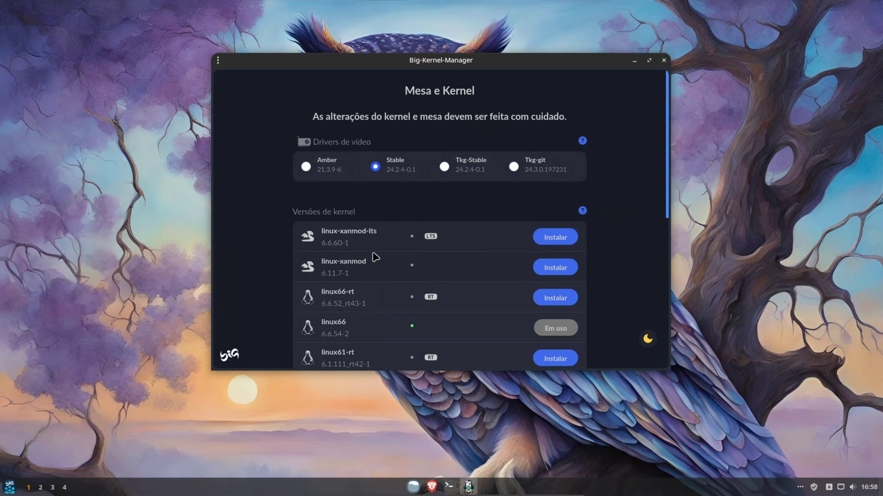
{"action": "scroll", "coordinate": [376, 255], "scroll_direction": "down", "scroll_amount": 4}
{"action": "scroll", "coordinate": [390, 251], "scroll_direction": "up", "scroll_amount": 4}
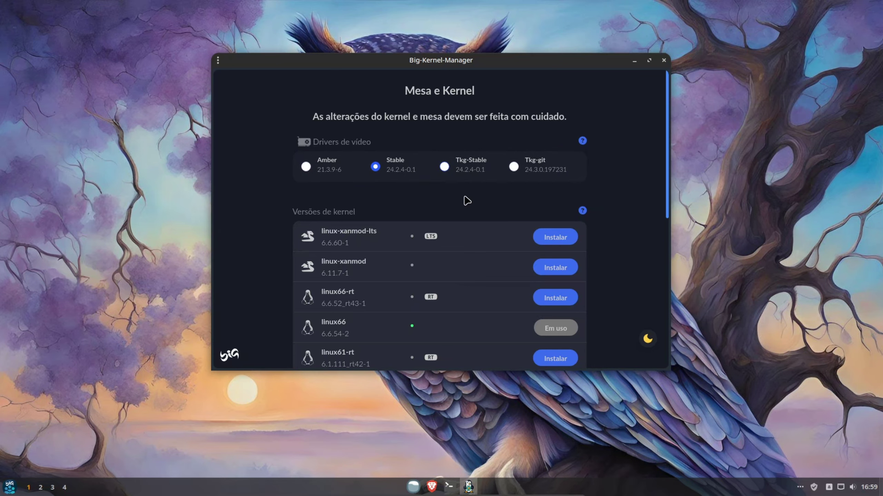
- Close the kernel manager and browse the Preferências category in the application menu
{"action": "left_click", "coordinate": [664, 61]}
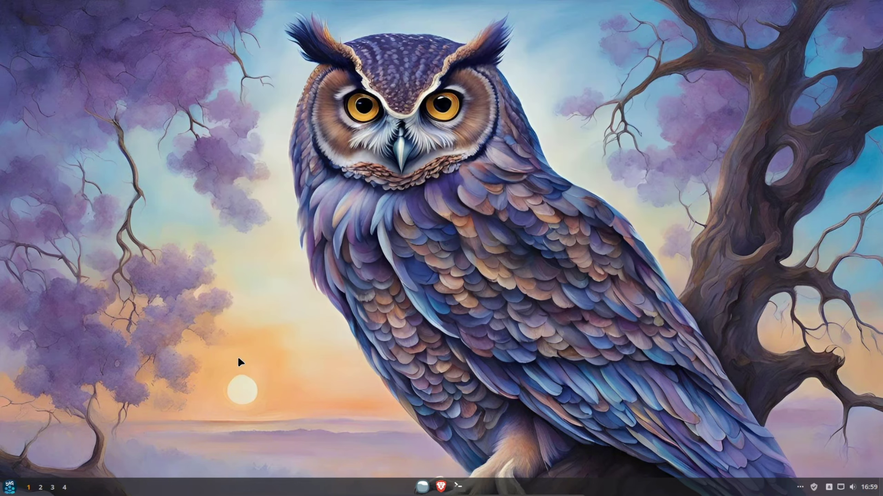
{"action": "left_click", "coordinate": [10, 488]}
{"action": "key", "text": "Escape"}
{"action": "left_click", "coordinate": [10, 488]}
{"action": "left_click", "coordinate": [41, 393]}
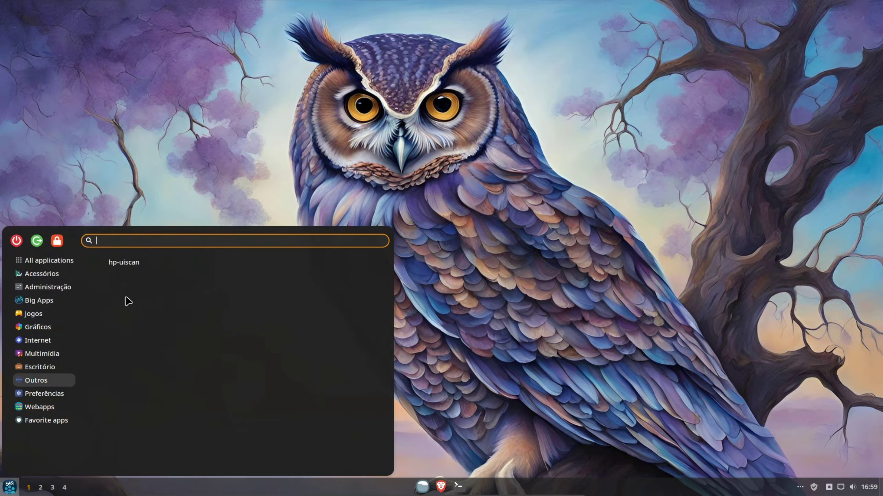
{"action": "mouse_move", "coordinate": [48, 304]}
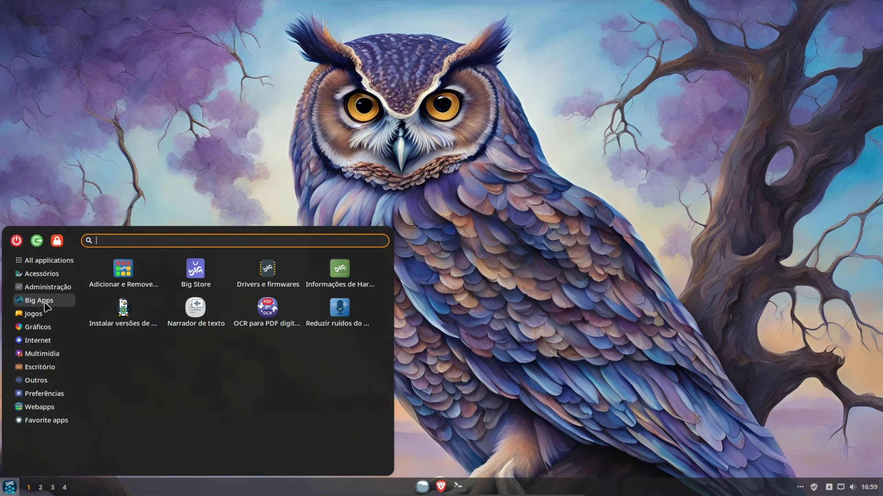
{"action": "mouse_move", "coordinate": [41, 330]}
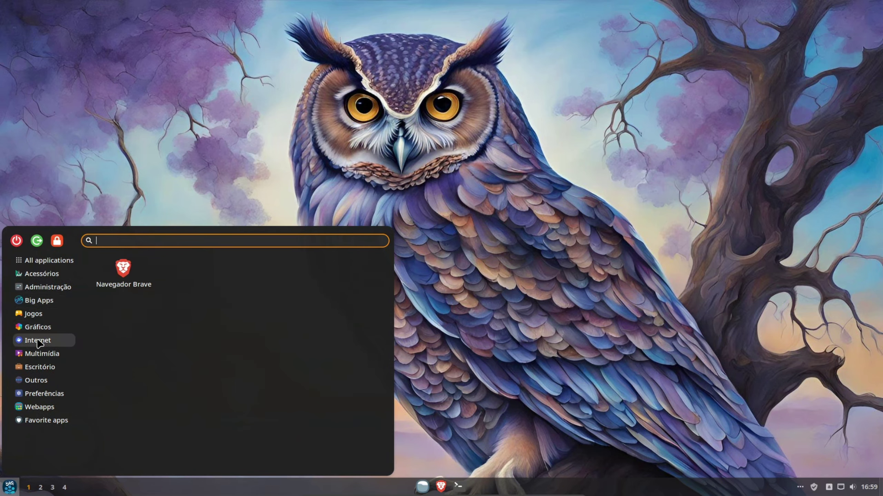
{"action": "mouse_move", "coordinate": [34, 355]}
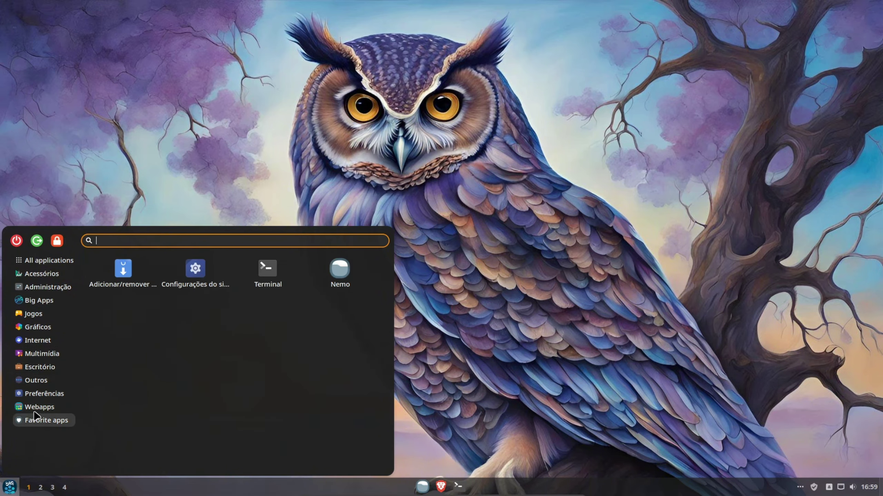
- Dismiss the application menu and launch Nemo on the home folder
{"action": "left_click", "coordinate": [239, 126]}
{"action": "left_click", "coordinate": [10, 487]}
{"action": "left_click", "coordinate": [9, 487]}
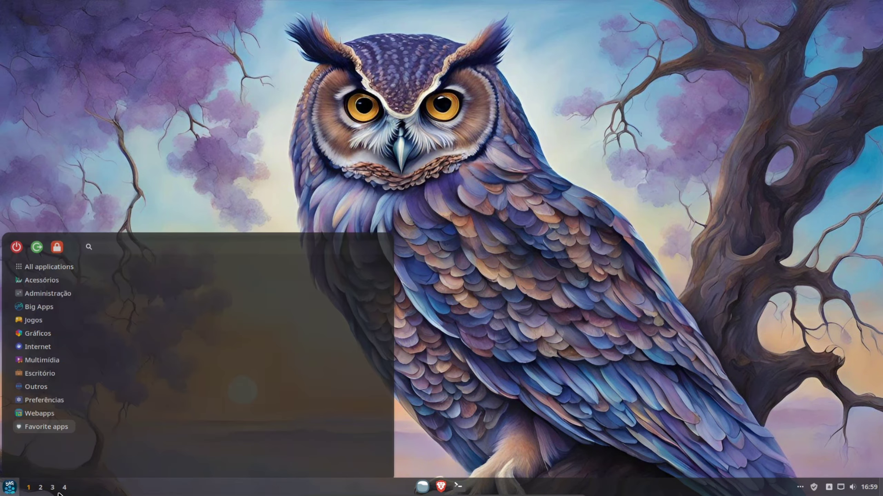
{"action": "left_click", "coordinate": [423, 487]}
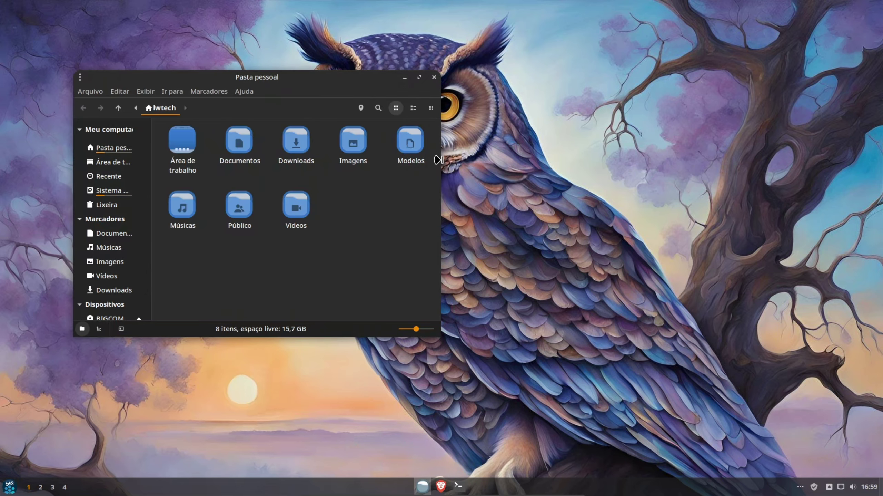
- Make the Nemo home window wider and taller so all folders fit one row
{"action": "left_click_drag", "start_coordinate": [437, 160], "coordinate": [532, 160]}
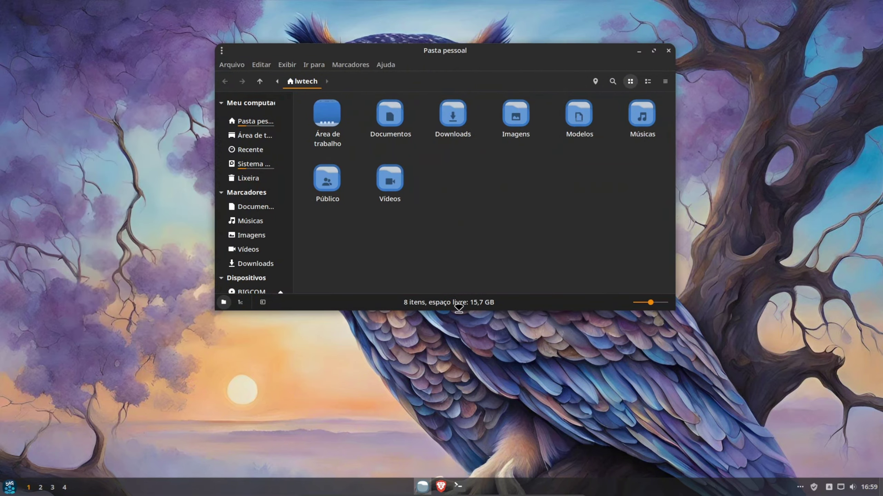
{"action": "left_click_drag", "start_coordinate": [455, 306], "coordinate": [456, 374]}
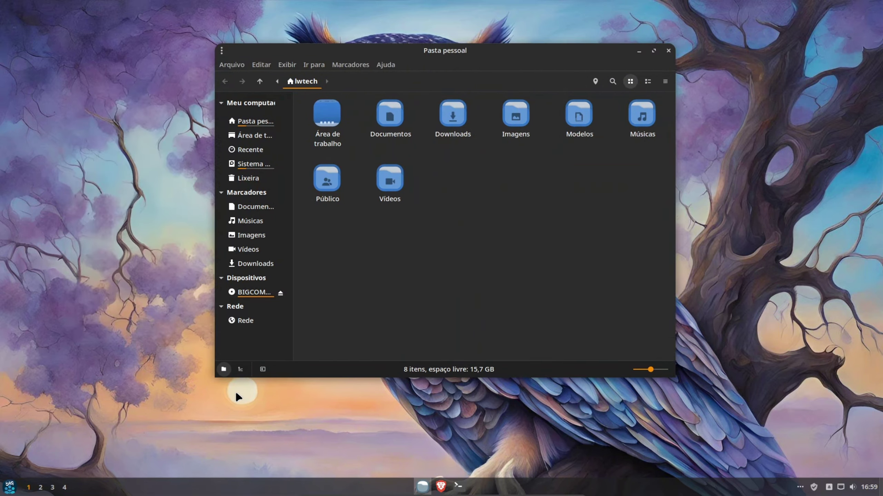
{"action": "left_click_drag", "start_coordinate": [216, 376], "coordinate": [75, 405]}
- Centre the Nemo window, close it, and launch the Brave browser
{"action": "left_click_drag", "start_coordinate": [507, 70], "coordinate": [567, 99]}
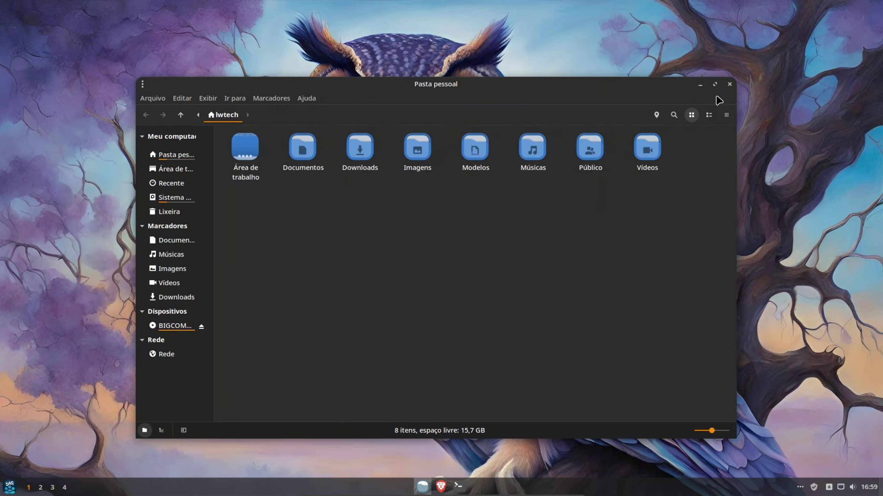
{"action": "left_click", "coordinate": [729, 84]}
{"action": "left_click", "coordinate": [440, 486]}
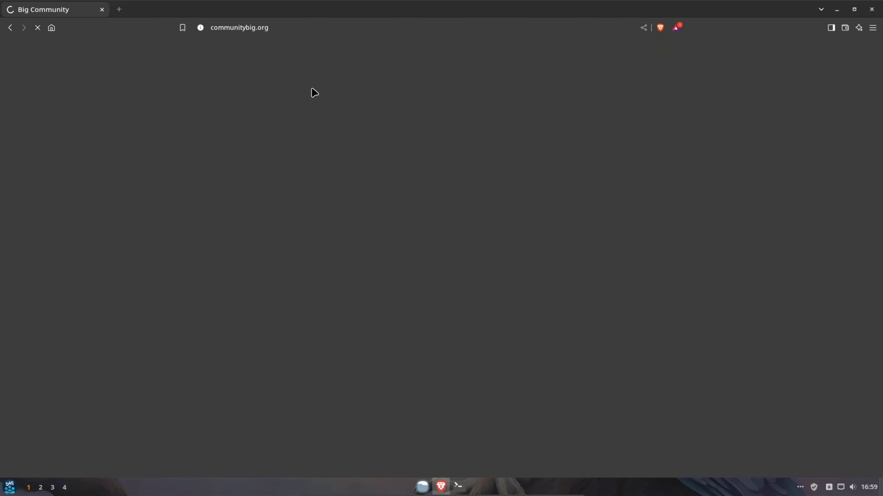
- Navigate Brave to youtube.com, then minimize and restore the browser window from the taskbar
{"action": "left_click", "coordinate": [300, 27]}
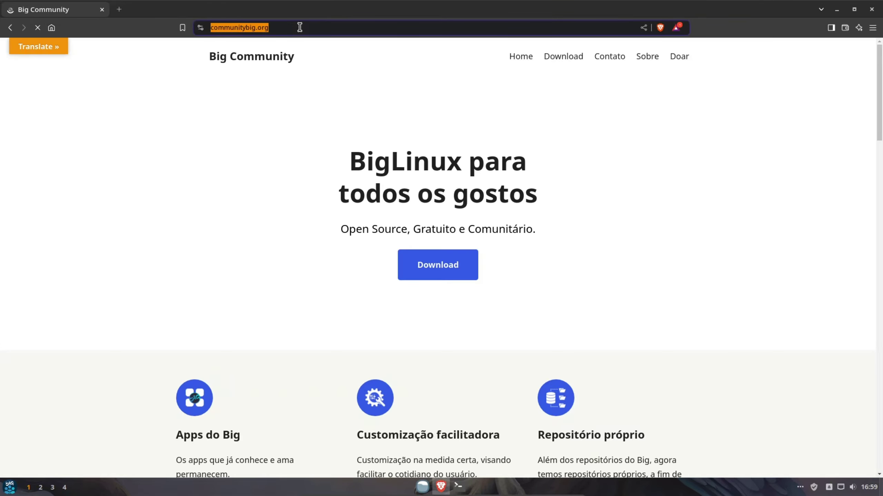
{"action": "type", "text": "yotu"}
{"action": "type", "text": "be"}
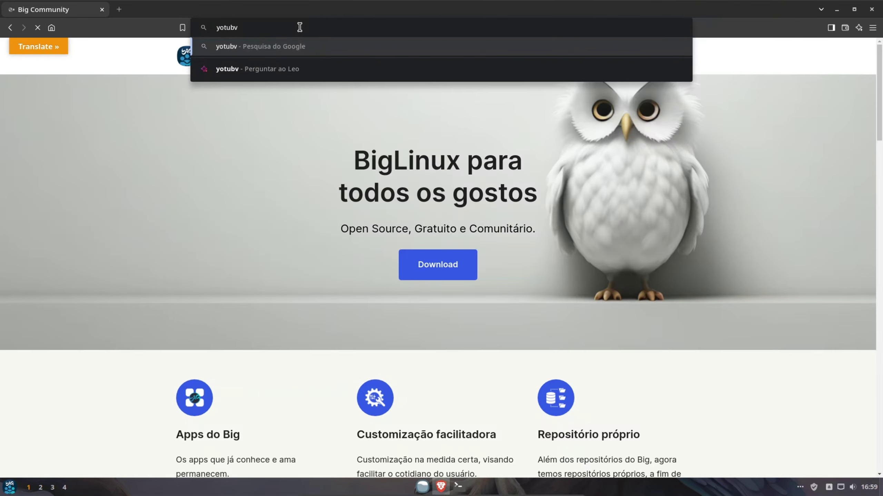
{"action": "key", "text": "BackSpace"}
{"action": "key", "text": "BackSpace"}
{"action": "key", "text": "BackSpace"}
{"action": "key", "text": "BackSpace"}
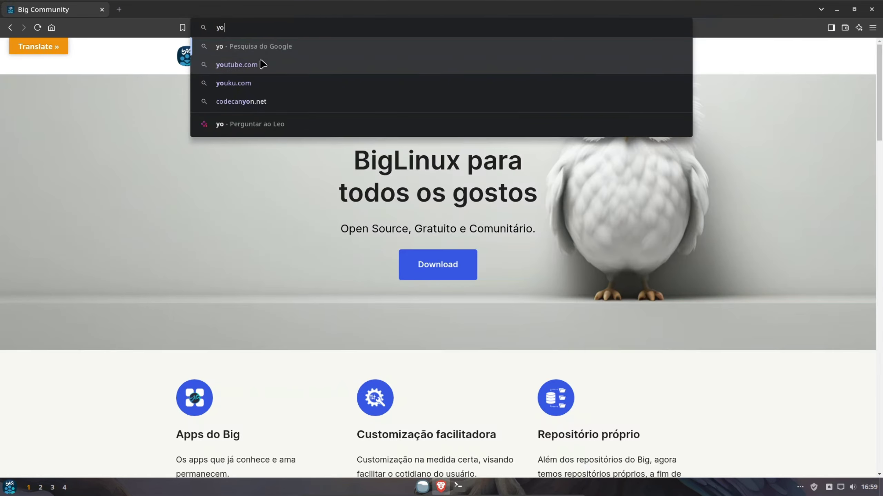
{"action": "left_click", "coordinate": [260, 65]}
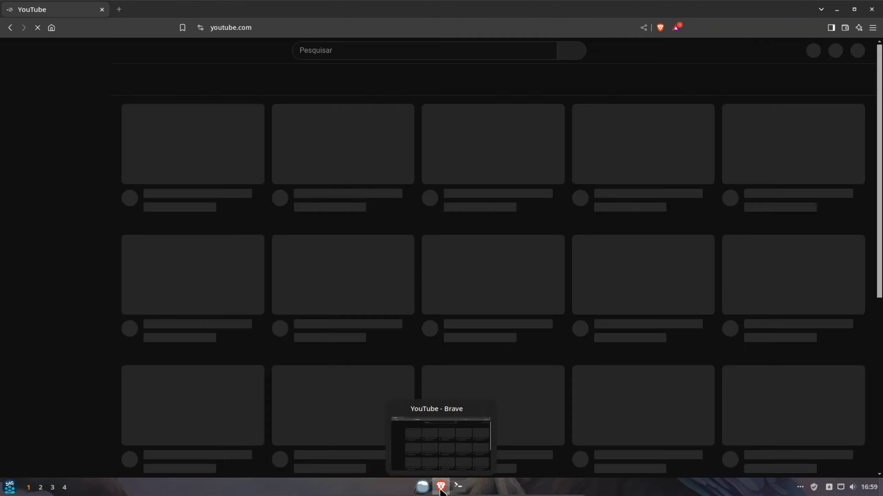
{"action": "left_click", "coordinate": [442, 484]}
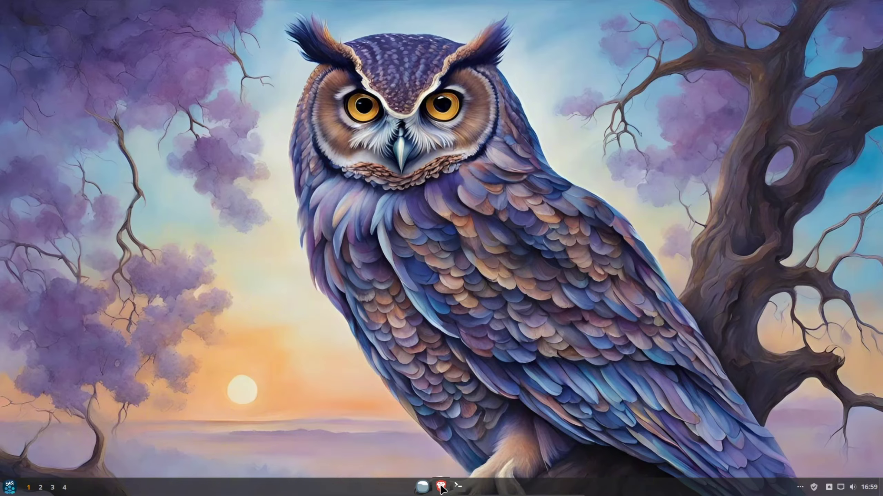
{"action": "left_click", "coordinate": [442, 484]}
- Search YouTube for 'Trailer' and scroll through the results
{"action": "left_click", "coordinate": [448, 52]}
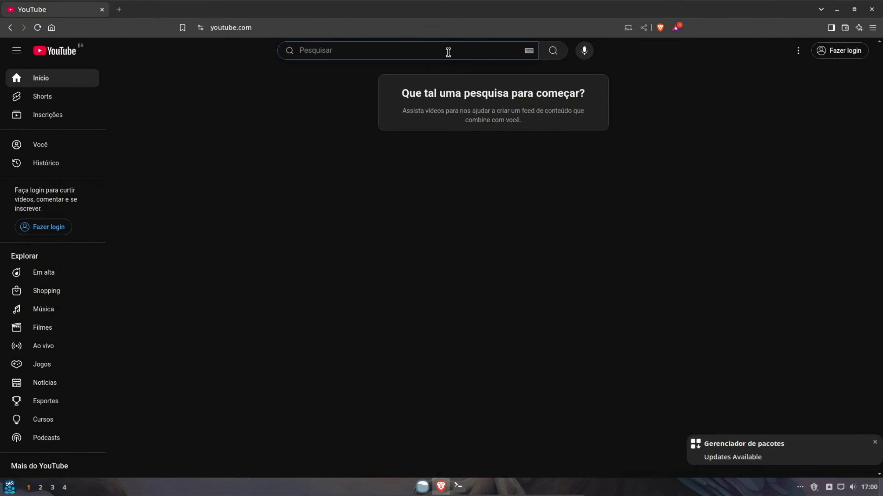
{"action": "type", "text": "Trailer"}
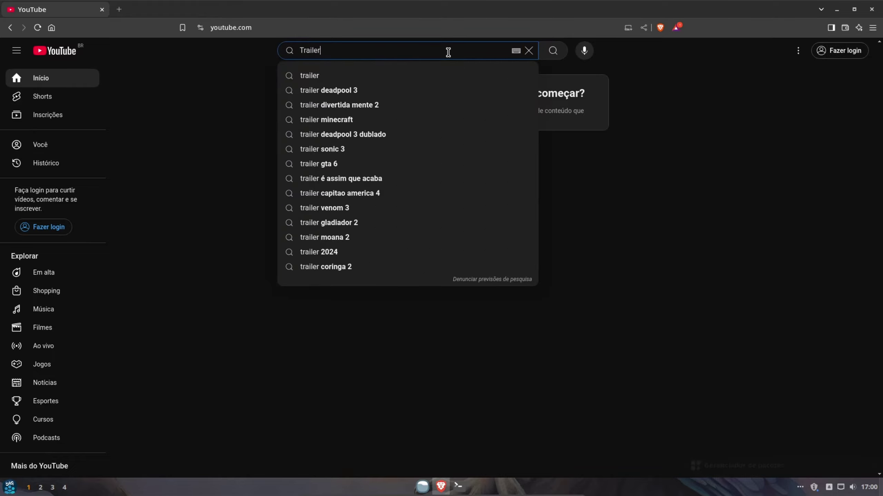
{"action": "key", "text": "Return"}
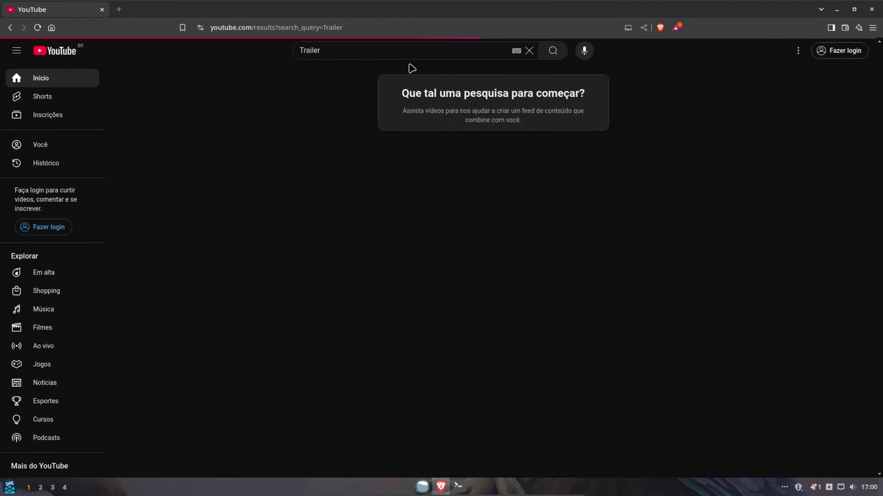
{"action": "scroll", "coordinate": [418, 199], "scroll_direction": "down", "scroll_amount": 3}
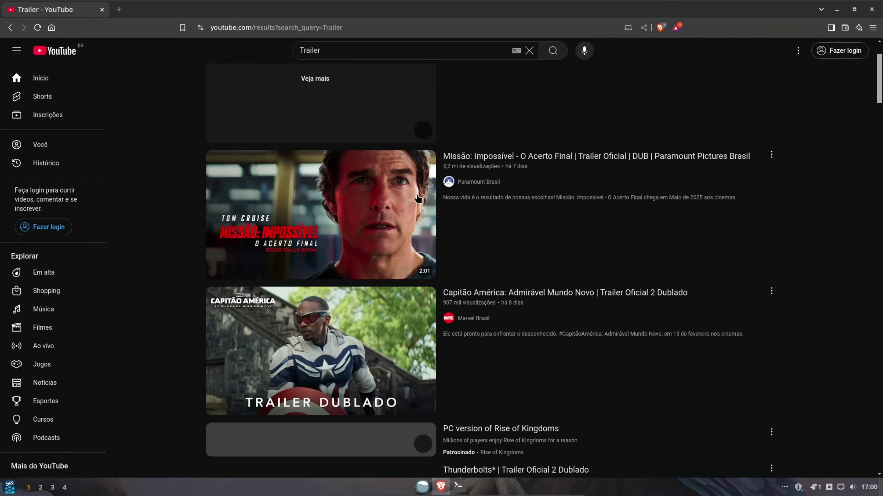
{"action": "scroll", "coordinate": [442, 194], "scroll_direction": "down", "scroll_amount": 2}
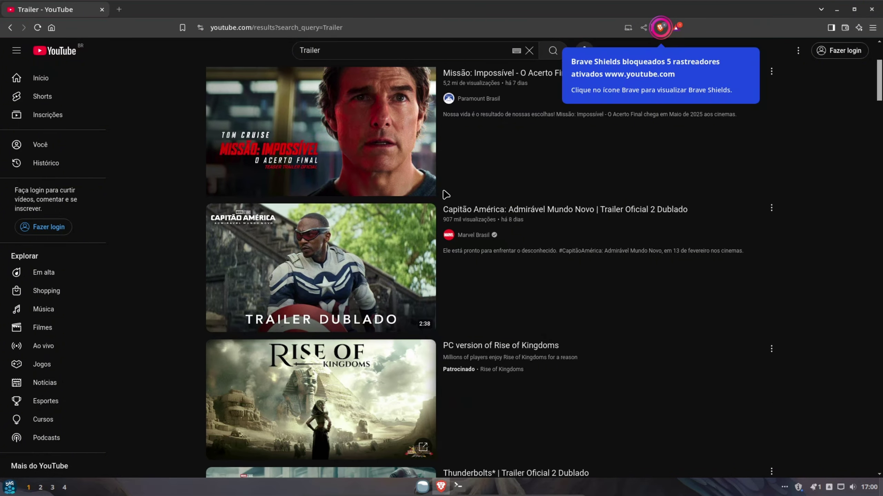
{"action": "scroll", "coordinate": [354, 259], "scroll_direction": "down", "scroll_amount": 3}
{"action": "scroll", "coordinate": [354, 259], "scroll_direction": "up", "scroll_amount": 7}
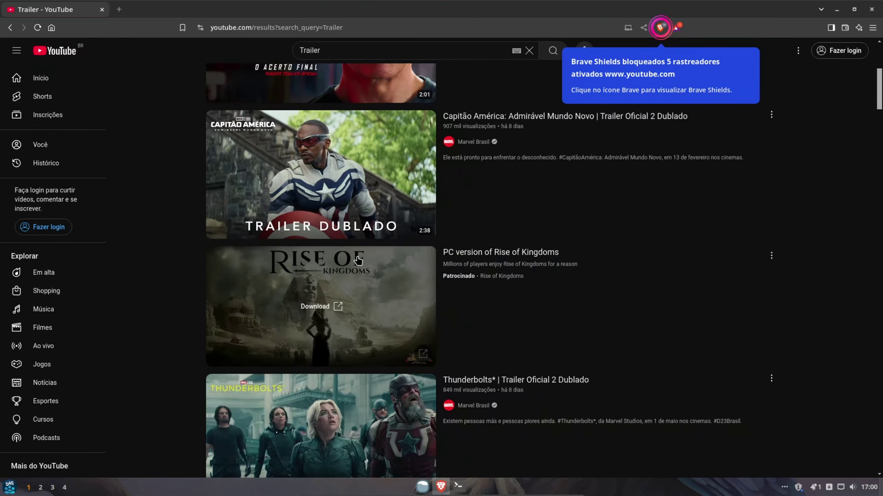
- Replace the query with 'LW Tech' and open the channel's latest PODCAST LW video
{"action": "left_click", "coordinate": [329, 52]}
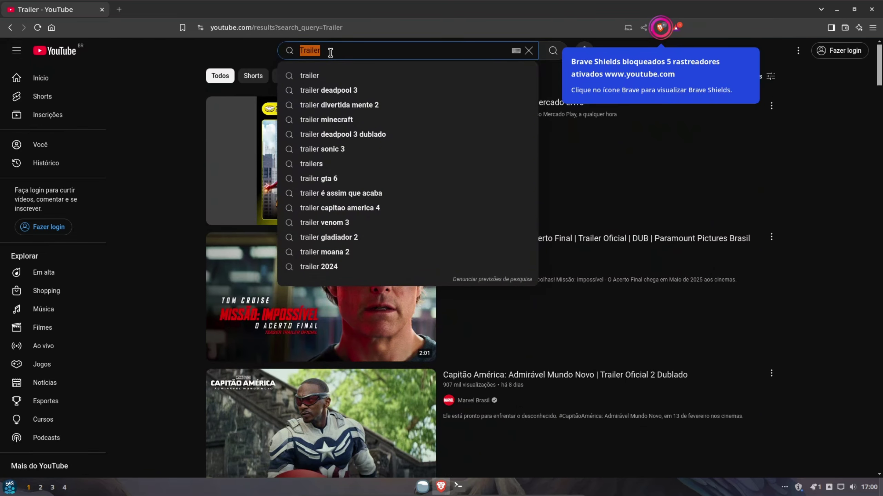
{"action": "key", "text": "ctrl+a"}
{"action": "key", "text": "BackSpace"}
{"action": "type", "text": "LW Tech"}
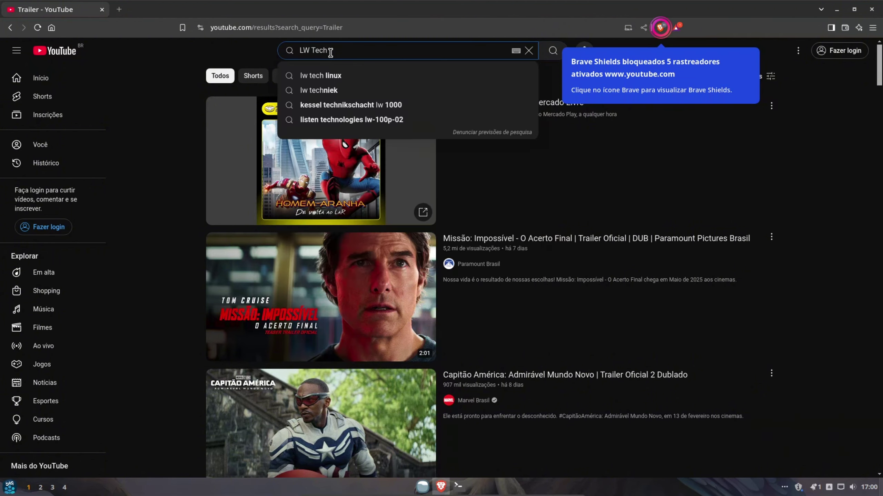
{"action": "key", "text": "Return"}
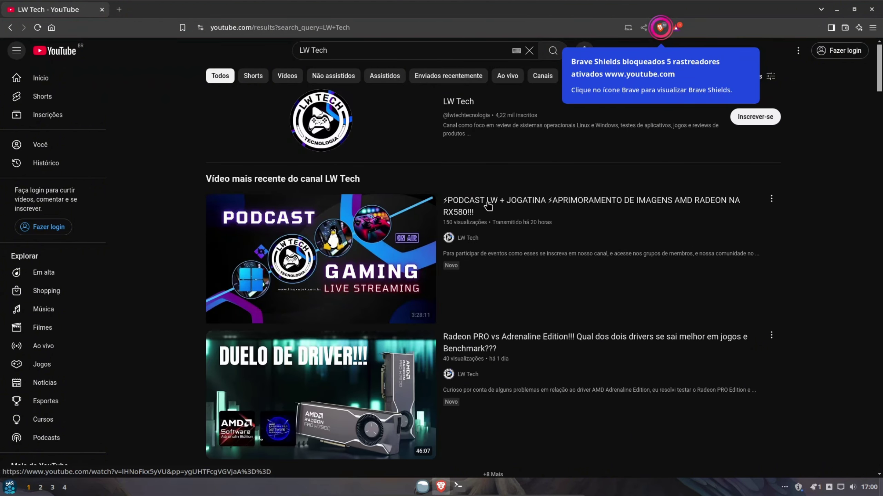
{"action": "left_click", "coordinate": [529, 201]}
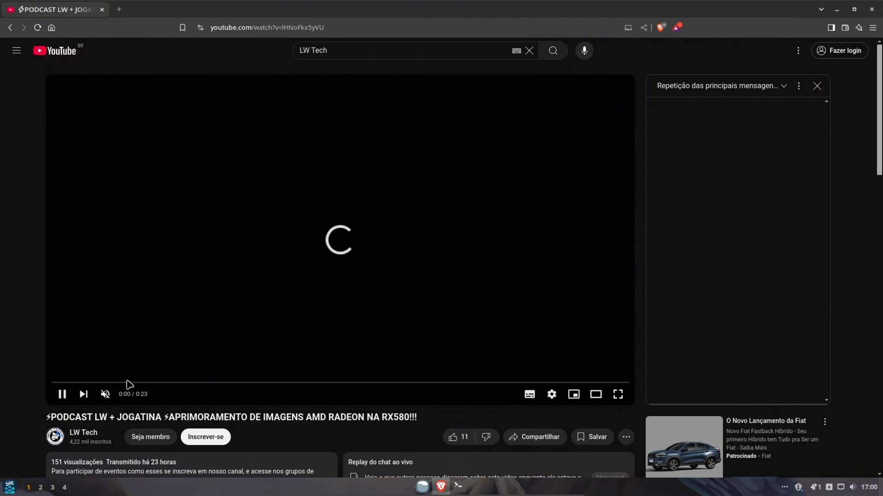
- Turn off Brave Shields for youtube.com, then pause the podcast and jump to 31:44
{"action": "left_click", "coordinate": [661, 28]}
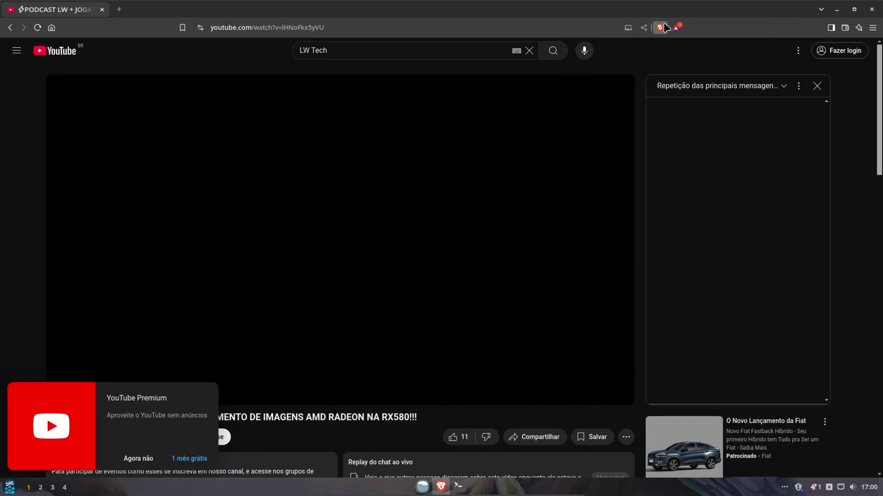
{"action": "left_click", "coordinate": [646, 115]}
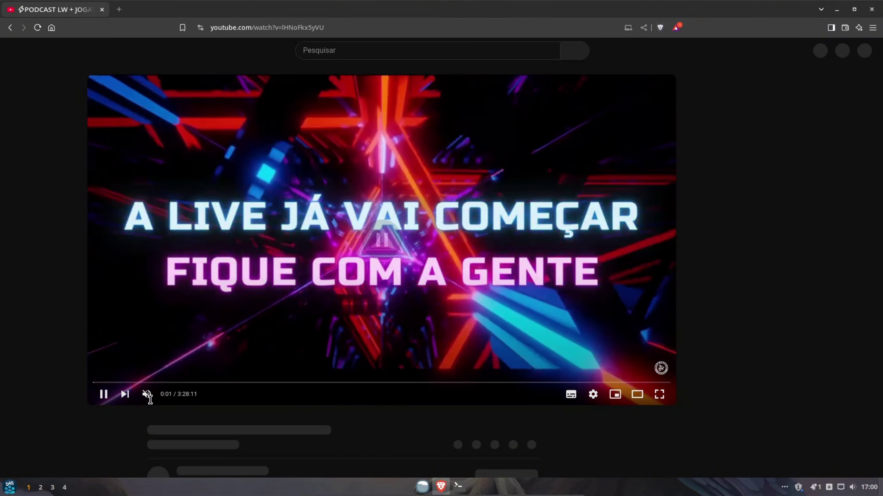
{"action": "left_click", "coordinate": [106, 392]}
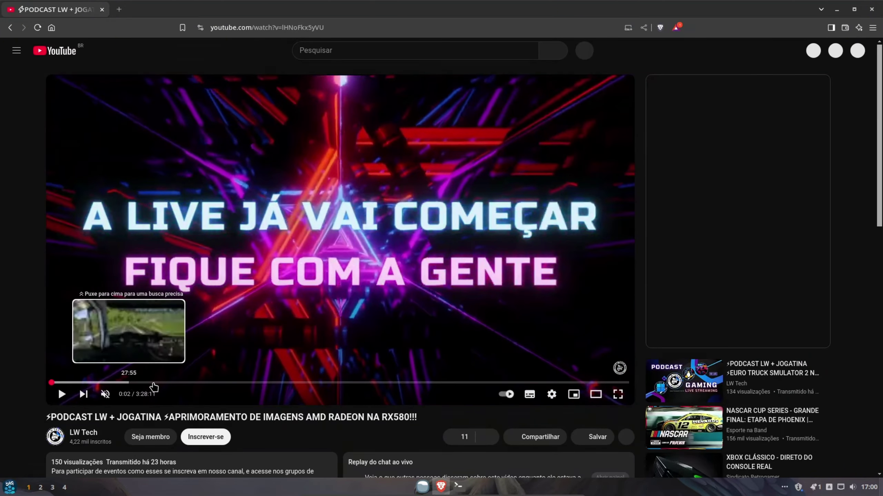
{"action": "left_click", "coordinate": [140, 383]}
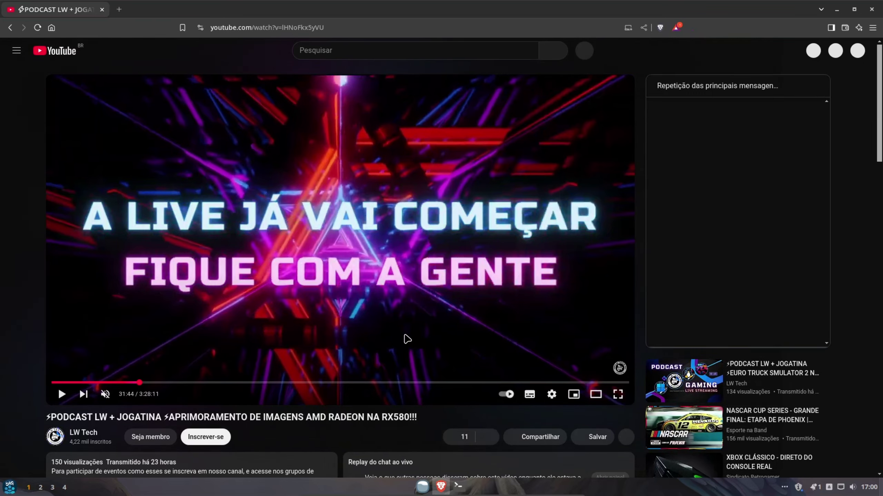
- Switch autoplay off and look through the player settings and subtitle options
{"action": "left_click", "coordinate": [507, 395]}
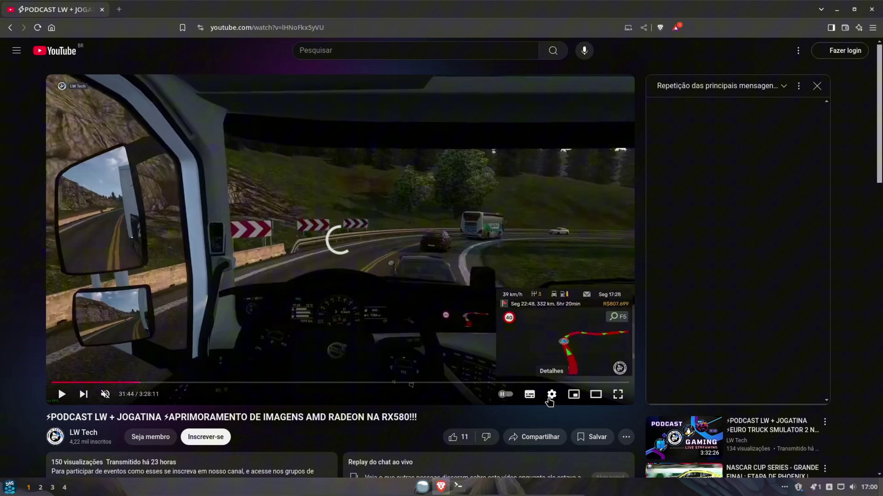
{"action": "left_click", "coordinate": [550, 396]}
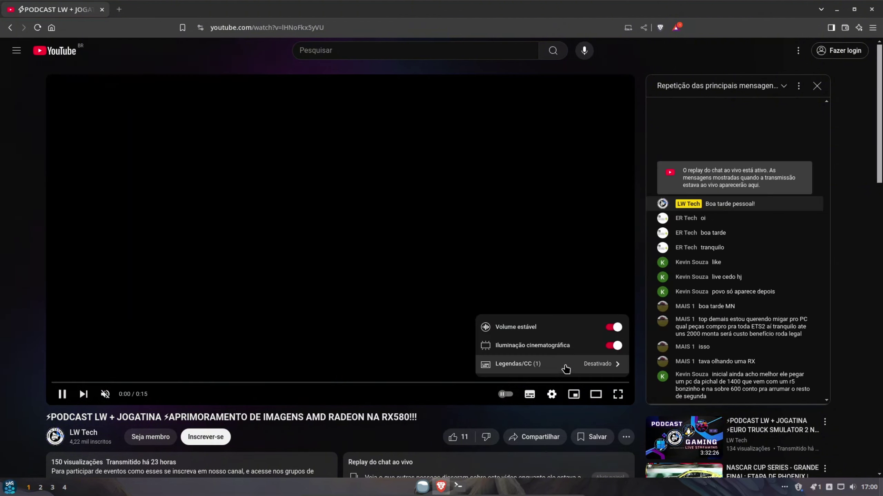
{"action": "left_click", "coordinate": [566, 367]}
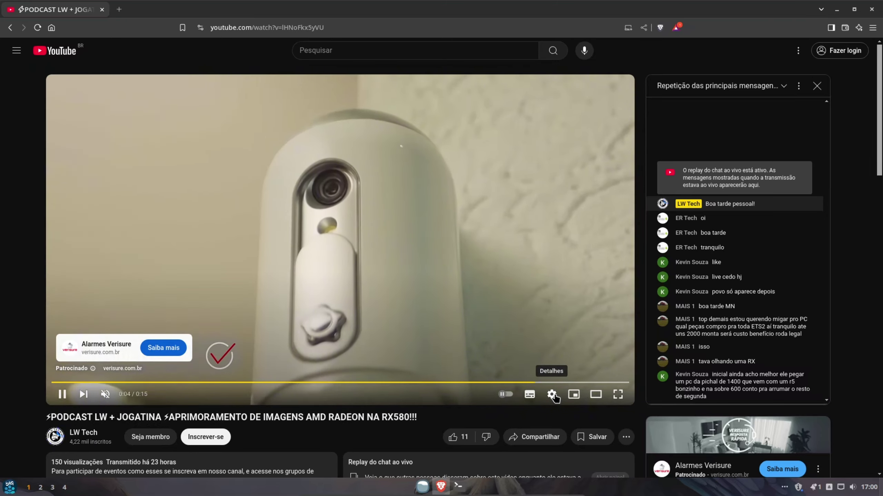
{"action": "left_click", "coordinate": [553, 396]}
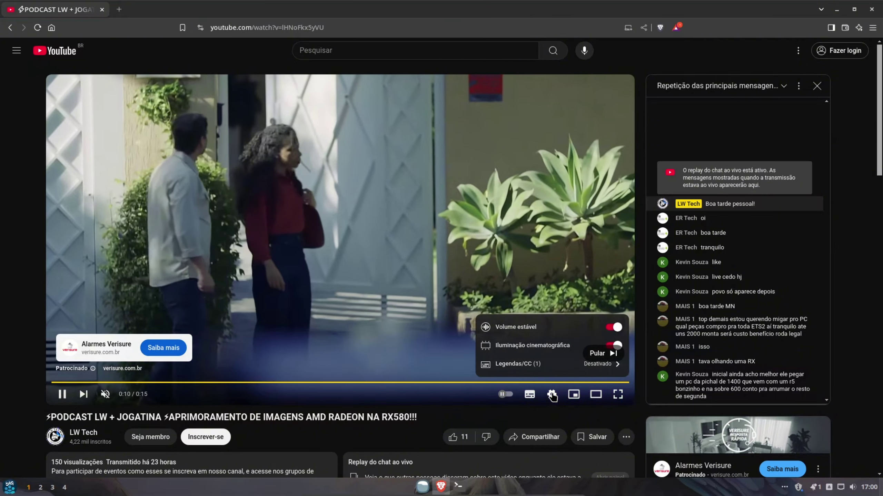
- Skip the ad and set the podcast quality to 720p60, then verify it in settings
{"action": "left_click", "coordinate": [552, 396]}
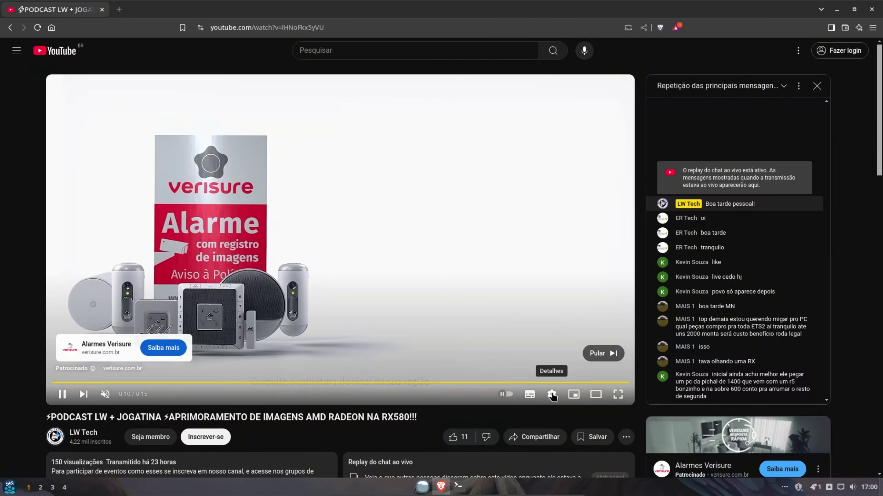
{"action": "left_click", "coordinate": [590, 353]}
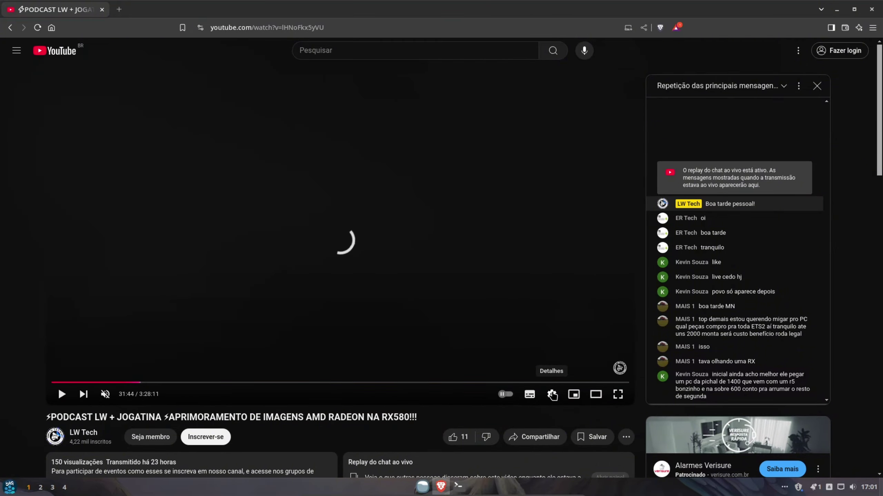
{"action": "left_click", "coordinate": [552, 395]}
{"action": "left_click", "coordinate": [567, 367]}
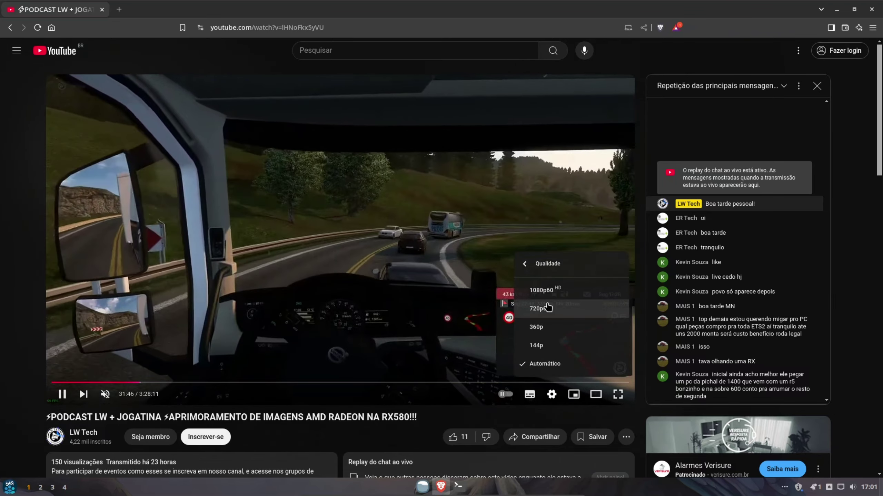
{"action": "left_click", "coordinate": [553, 309]}
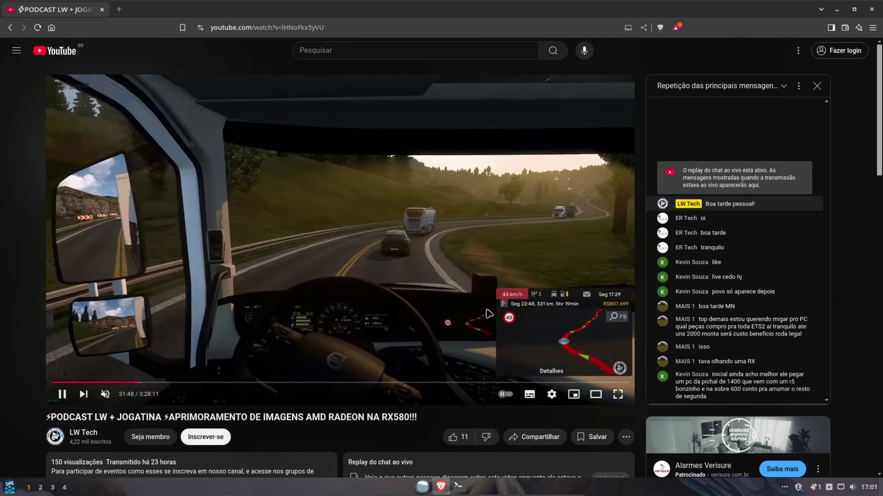
{"action": "left_click", "coordinate": [552, 395]}
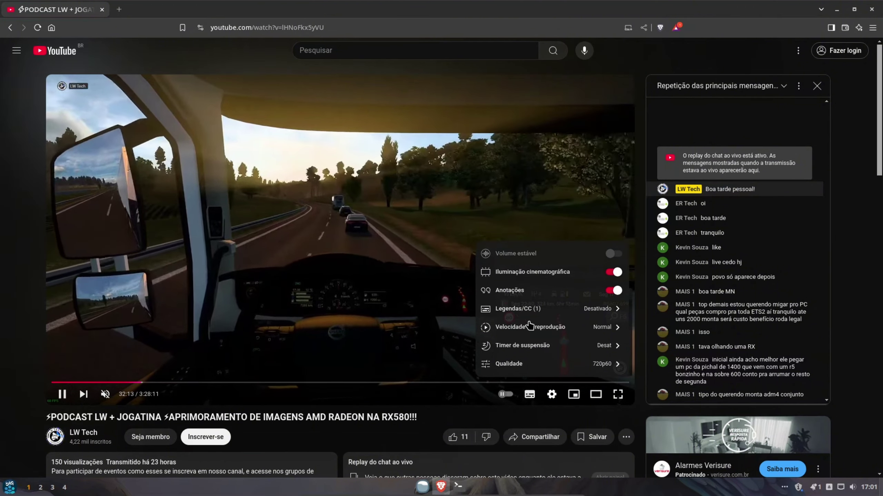
{"action": "left_click", "coordinate": [552, 395]}
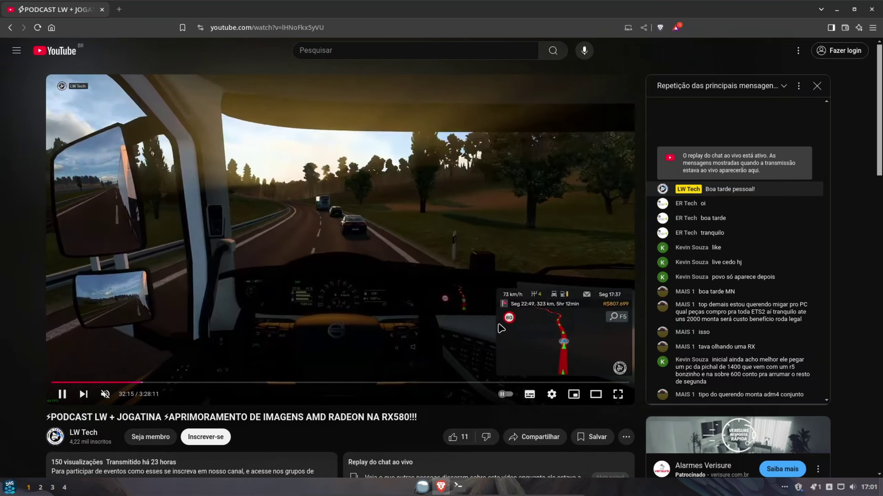